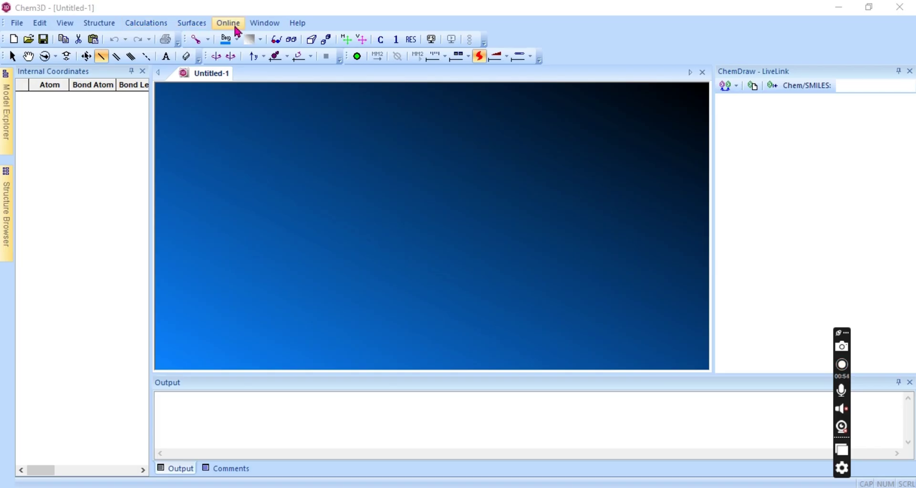
Create a second blank document, Untitled-2, from the File menu.
click(18, 23)
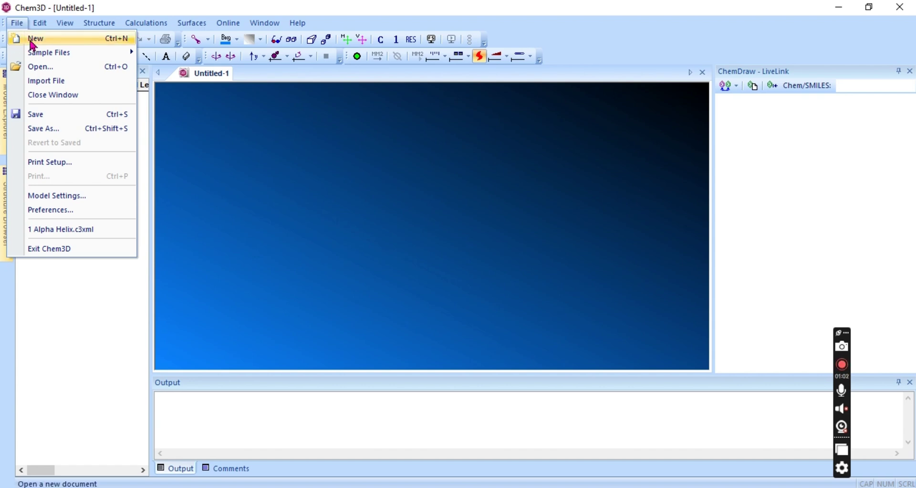
click(33, 39)
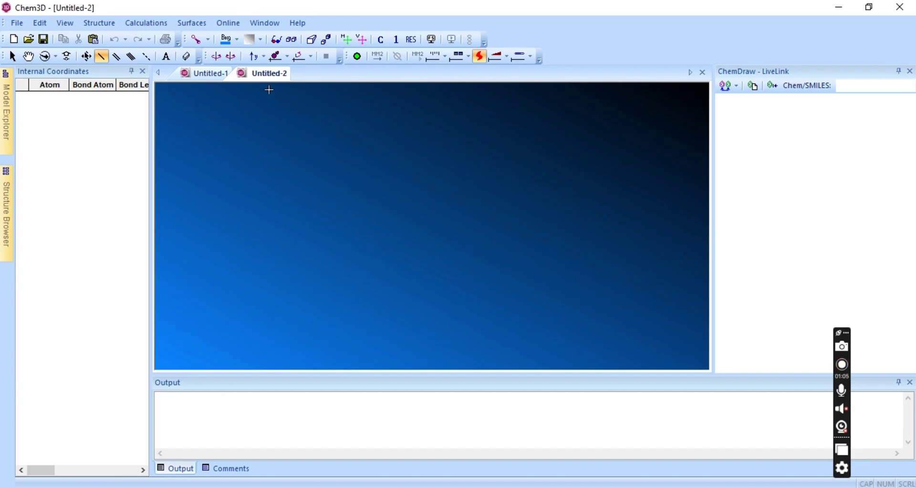
Browse the Bio, Demo, Docking, Drug and Inorganic sample-file submenus, ending back on Bio.
click(18, 24)
mouse_move(28, 56)
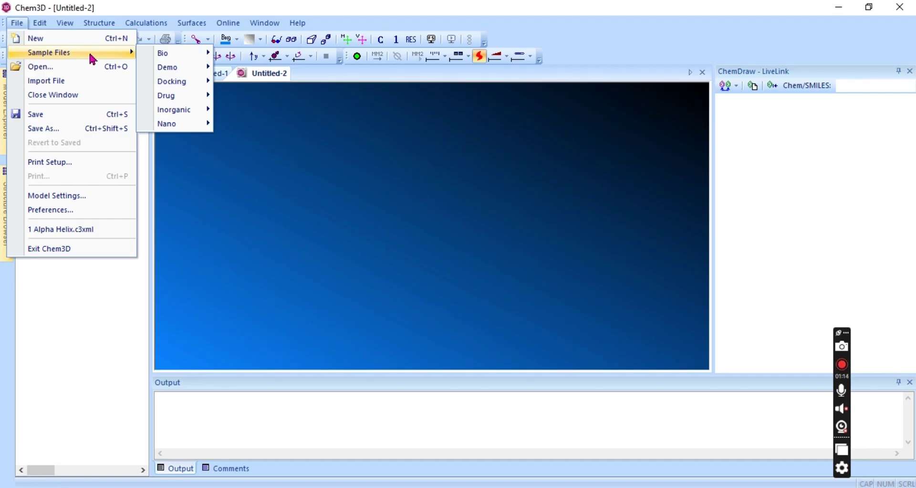
mouse_move(167, 58)
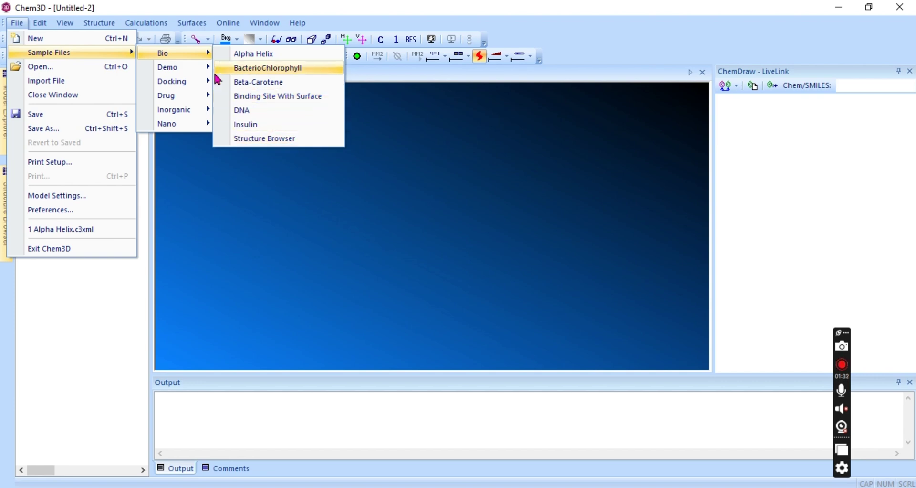
mouse_move(204, 67)
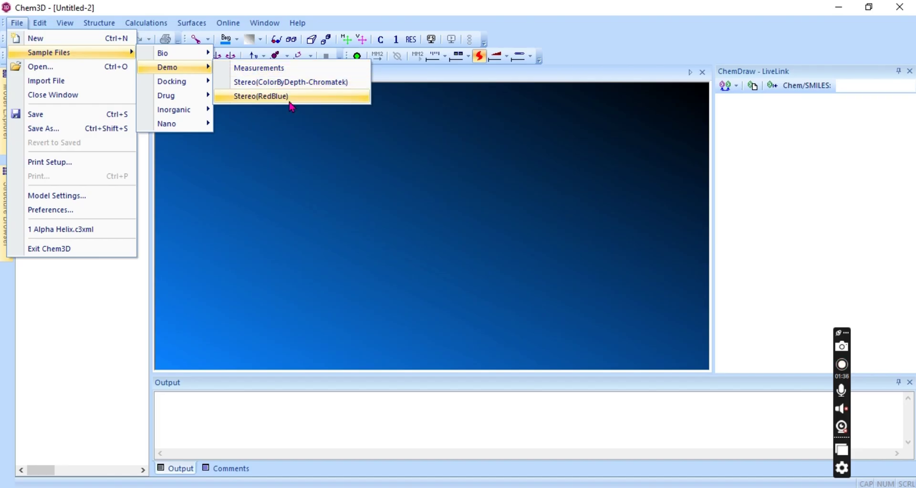
mouse_move(204, 87)
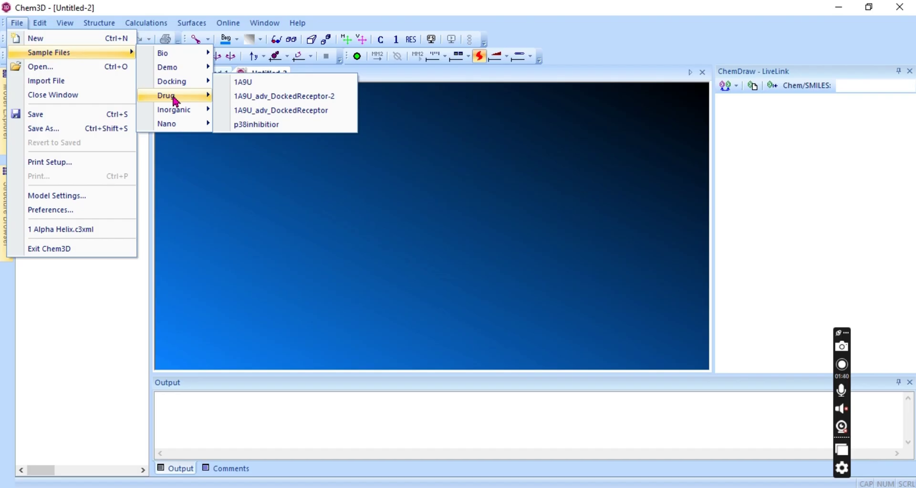
mouse_move(175, 101)
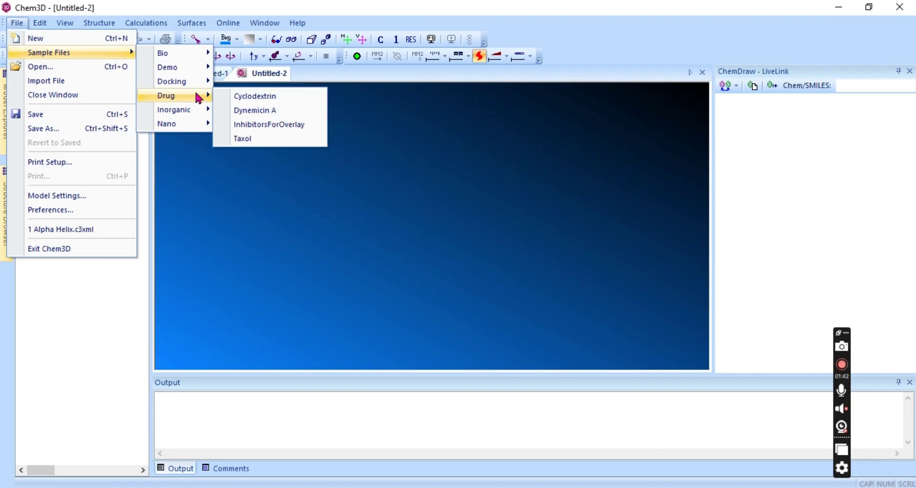
mouse_move(199, 116)
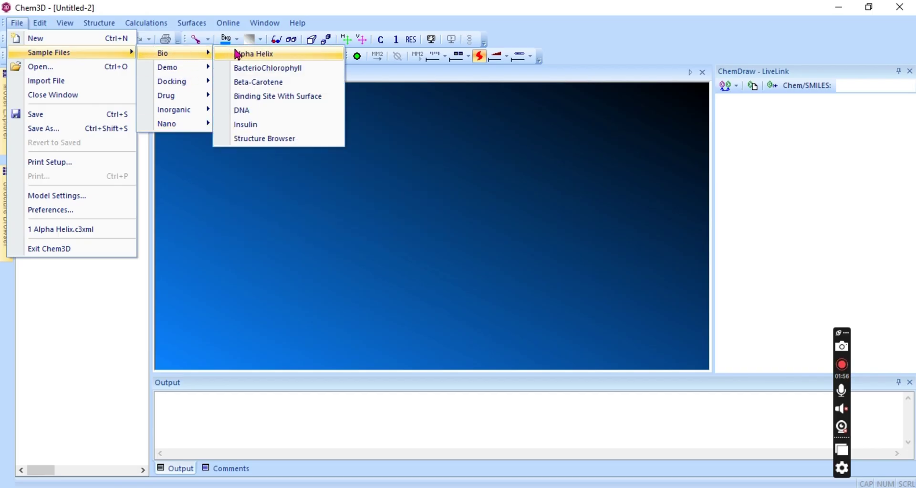
Open the Alpha Helix sample, nudge its 2-D structure up in LiveLink, and rotate the helix upright.
click(237, 54)
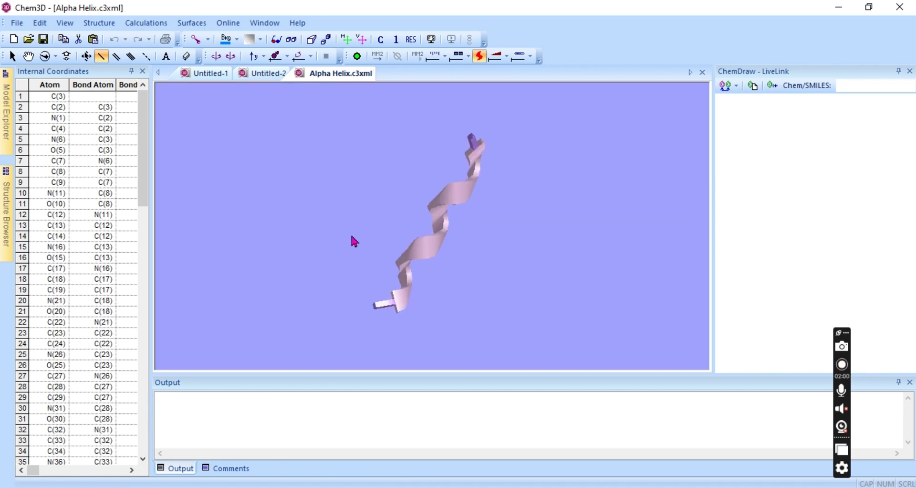
drag(462, 191, 525, 263)
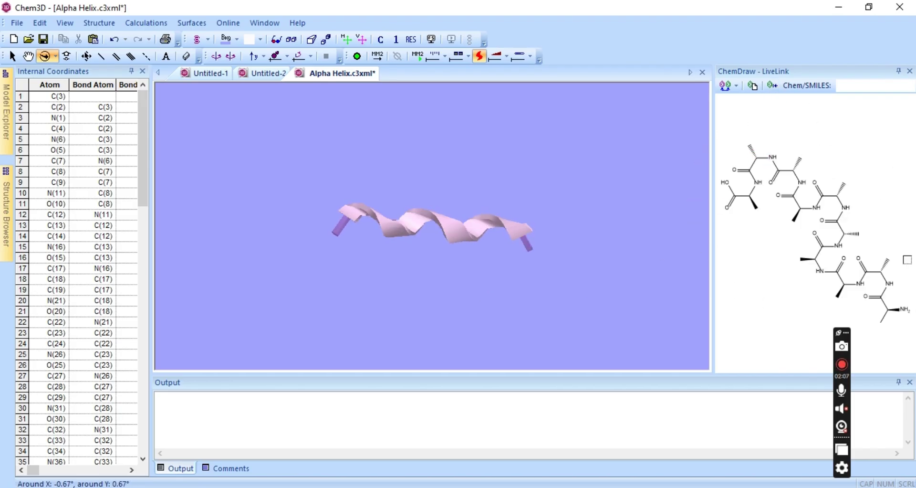
click(906, 260)
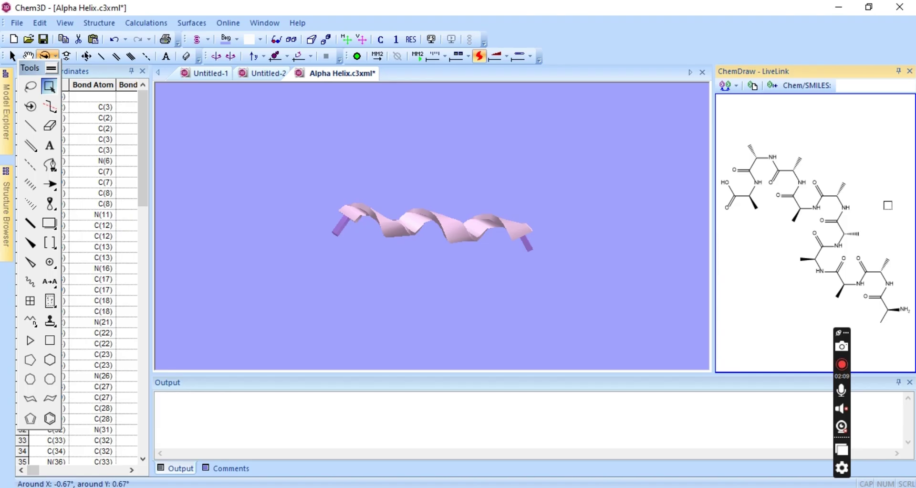
double_click(49, 87)
click(30, 86)
mouse_move(825, 179)
mouse_down()
mouse_move(824, 189)
mouse_move(829, 164)
mouse_up()
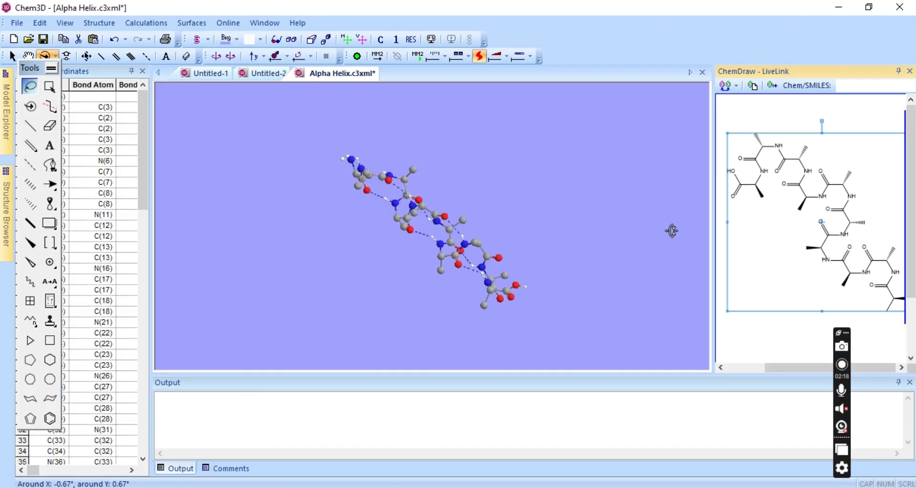
click(304, 288)
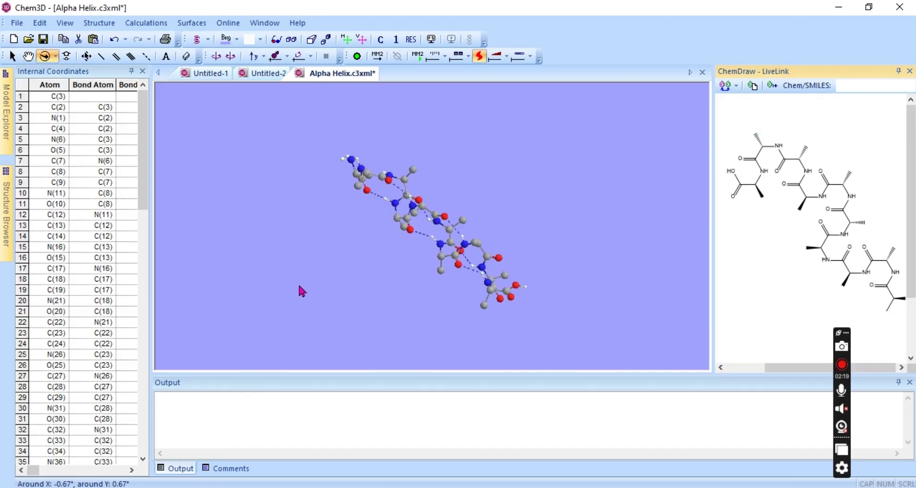
drag(328, 152, 452, 256)
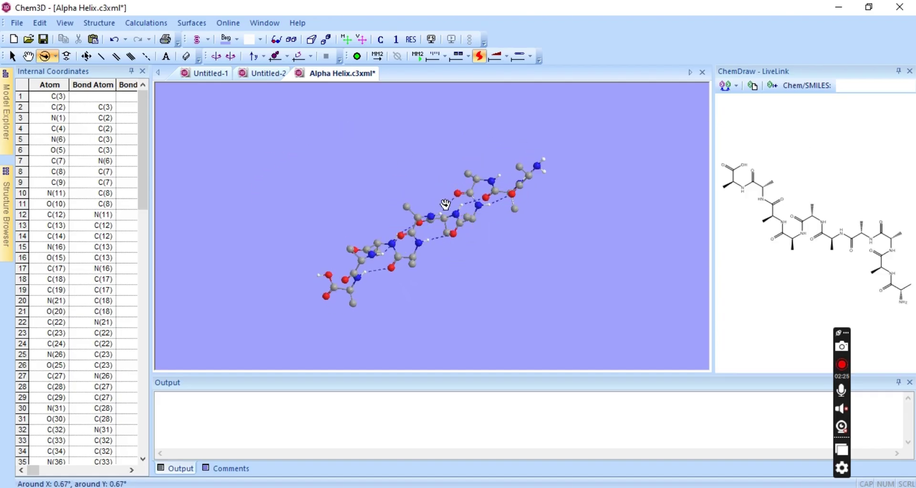
Open the Bio DNA sample and rotate the model to view it.
click(14, 23)
mouse_move(33, 55)
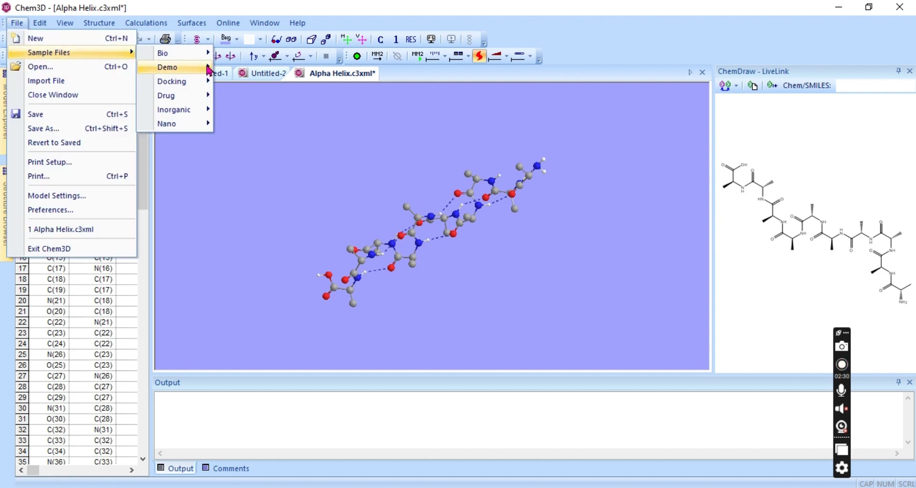
mouse_move(208, 59)
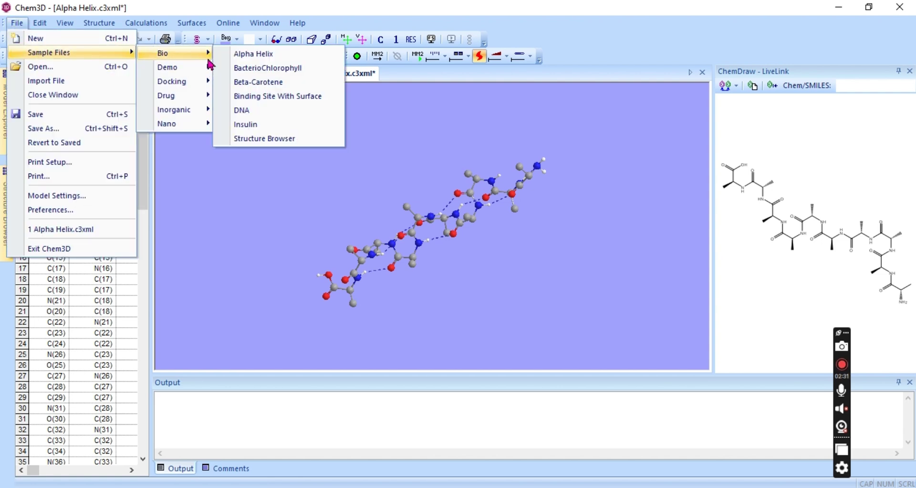
click(250, 111)
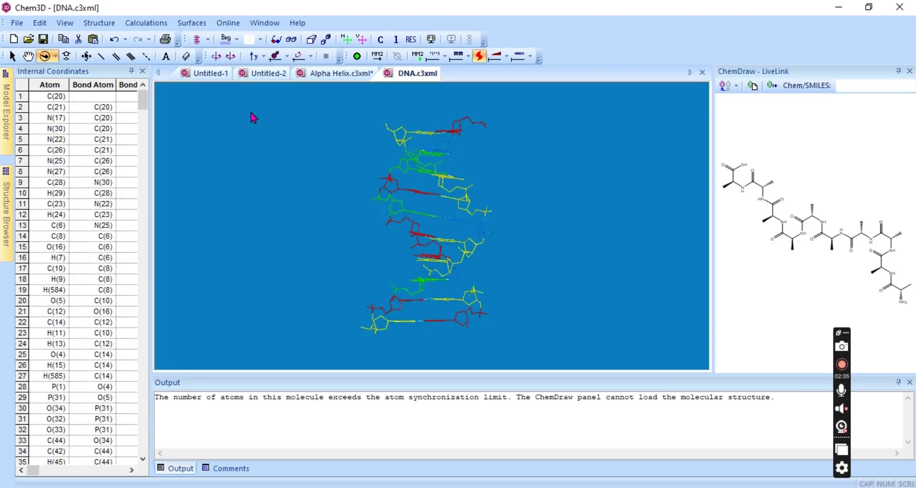
drag(423, 153, 212, 186)
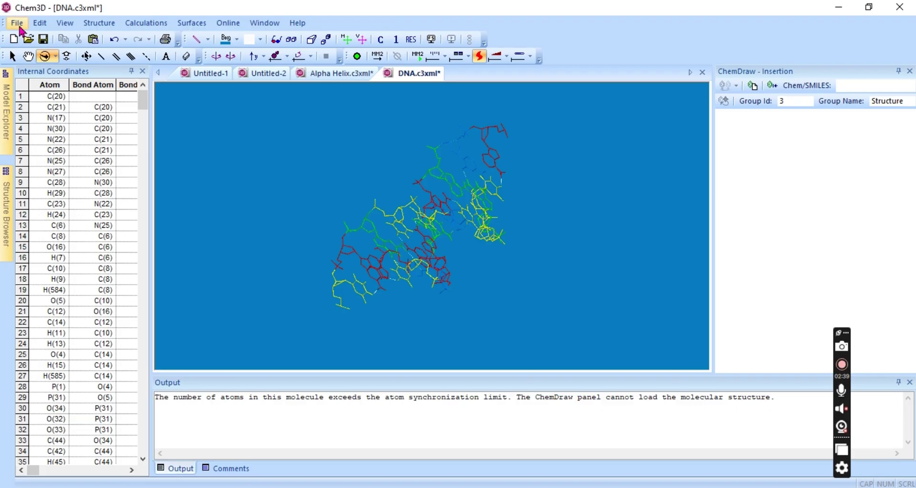
Open the Drug sample Dynemicin A and rotate it slightly.
click(19, 27)
mouse_move(139, 60)
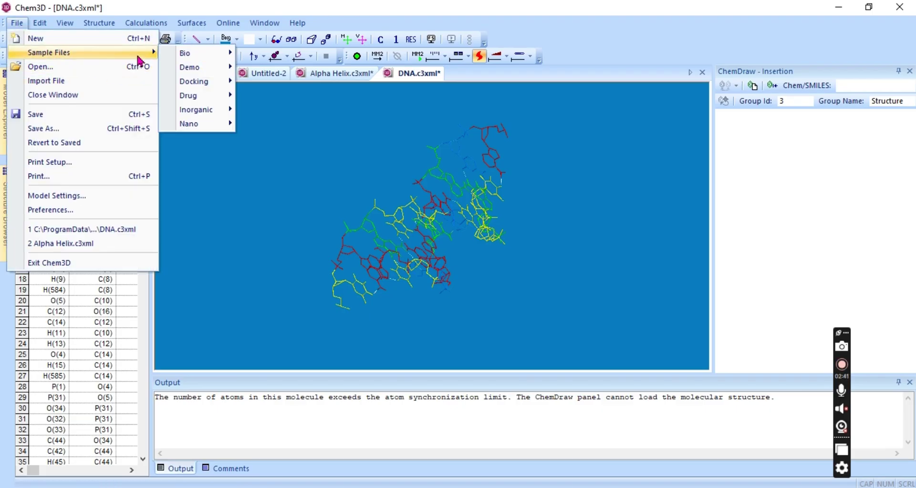
mouse_move(227, 82)
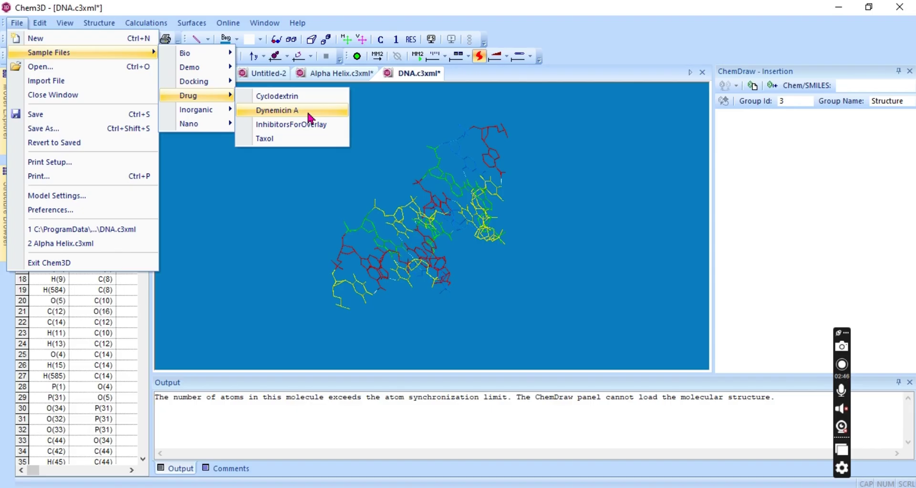
click(309, 113)
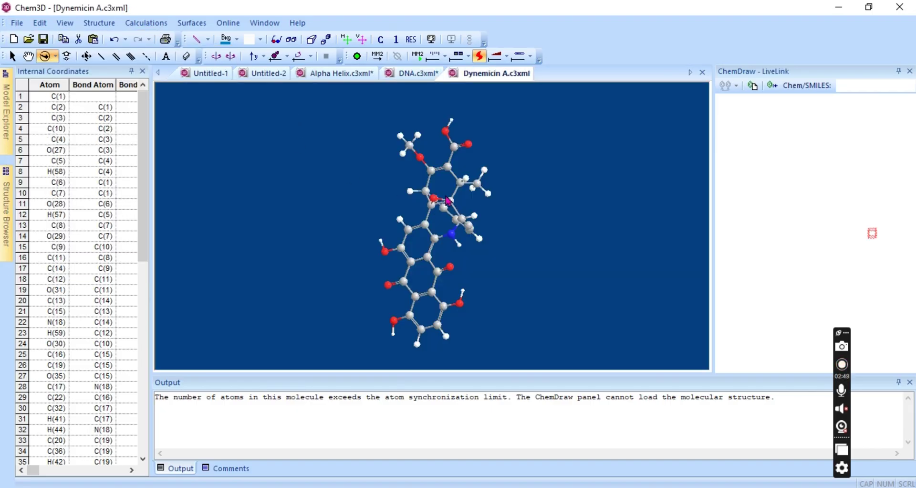
mouse_move(432, 203)
mouse_down()
mouse_move(188, 160)
mouse_move(327, 125)
mouse_move(210, 104)
mouse_move(324, 184)
mouse_move(229, 224)
mouse_up()
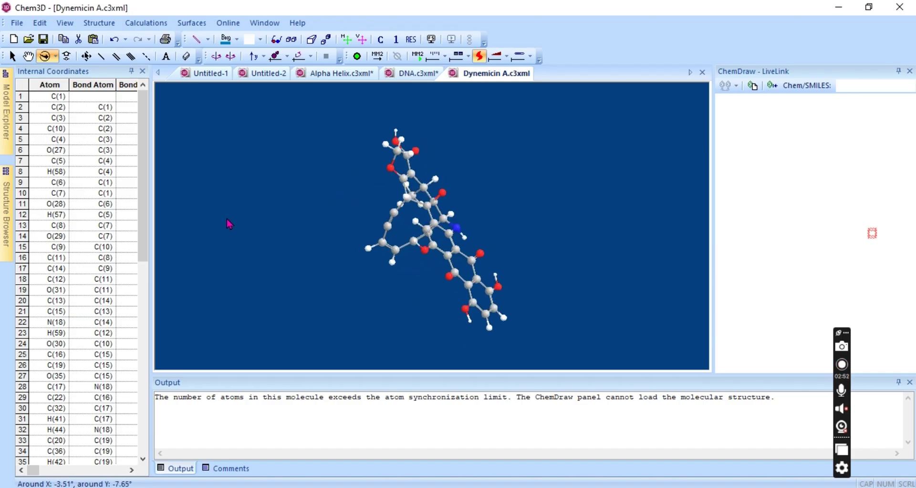
click(17, 24)
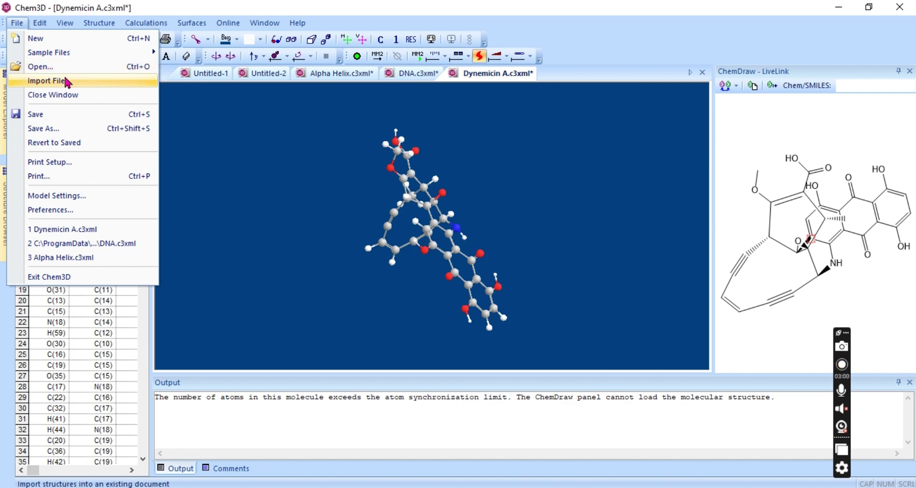
click(51, 128)
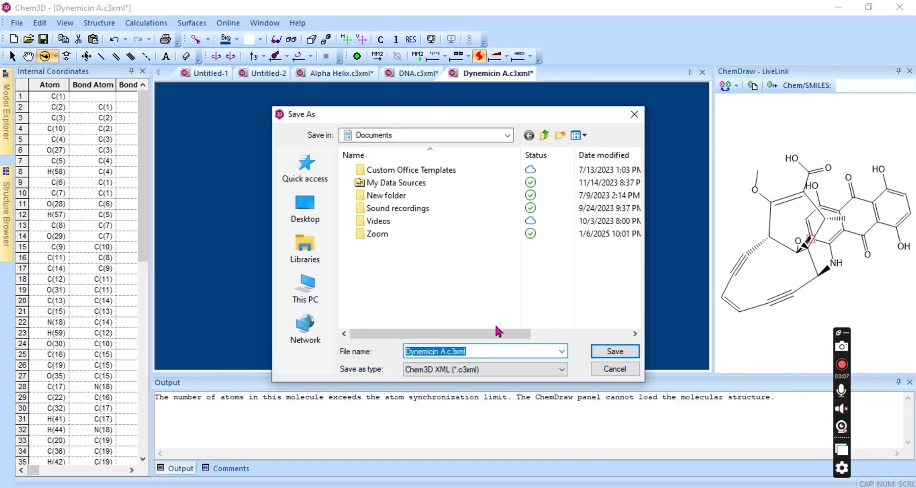
click(504, 372)
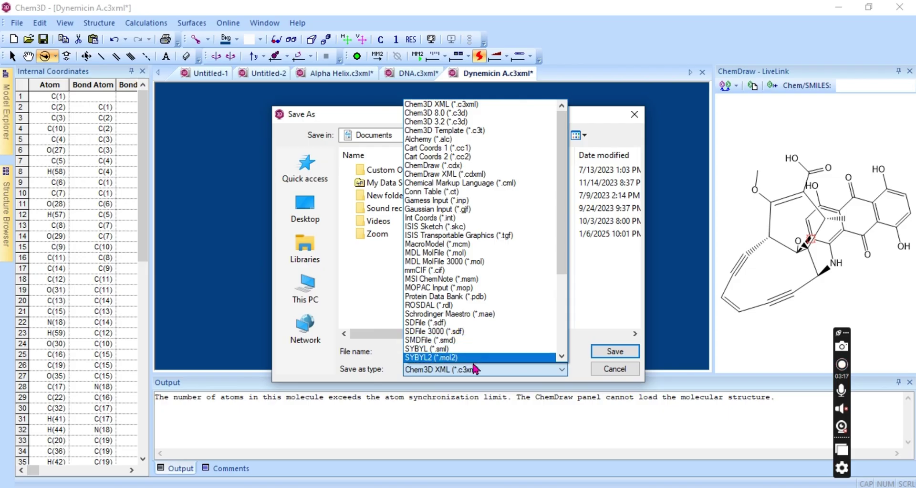
scroll(514, 234, down, 3)
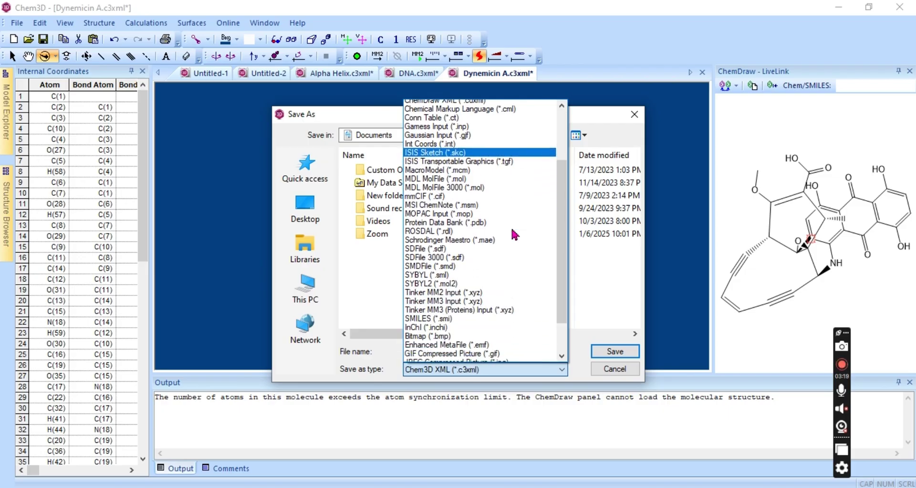
key(j)
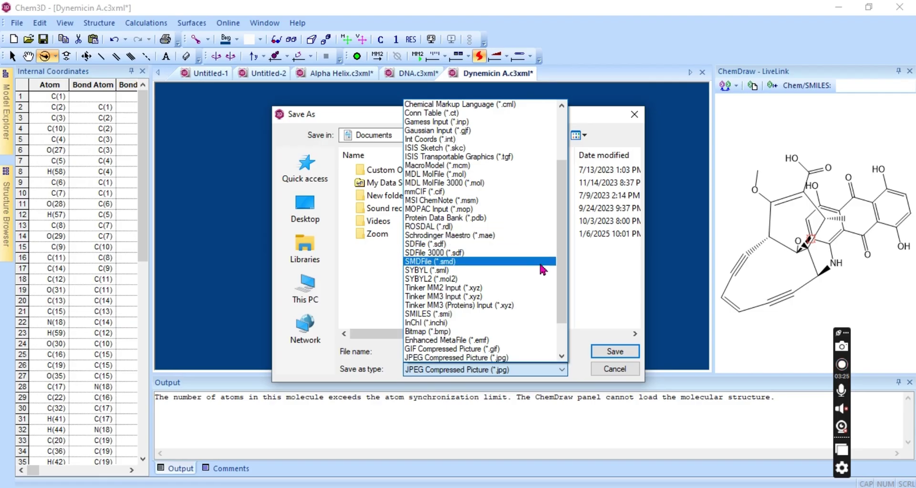
click(613, 372)
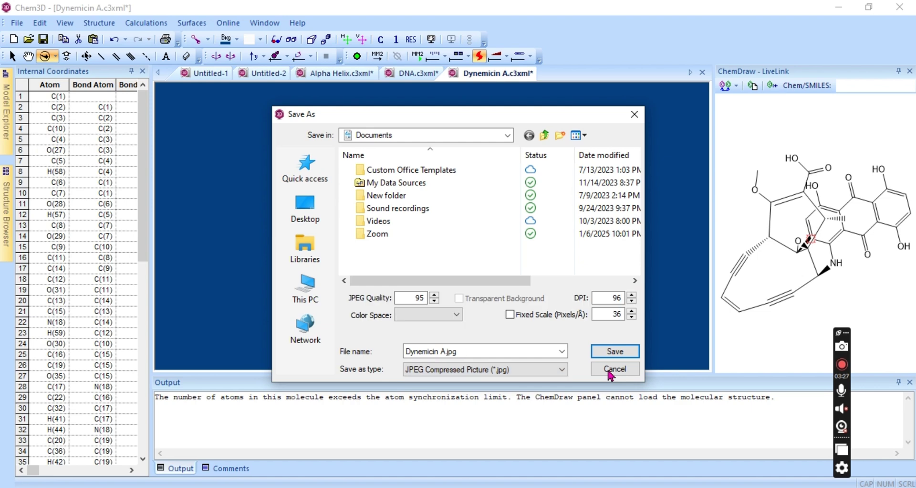
click(614, 369)
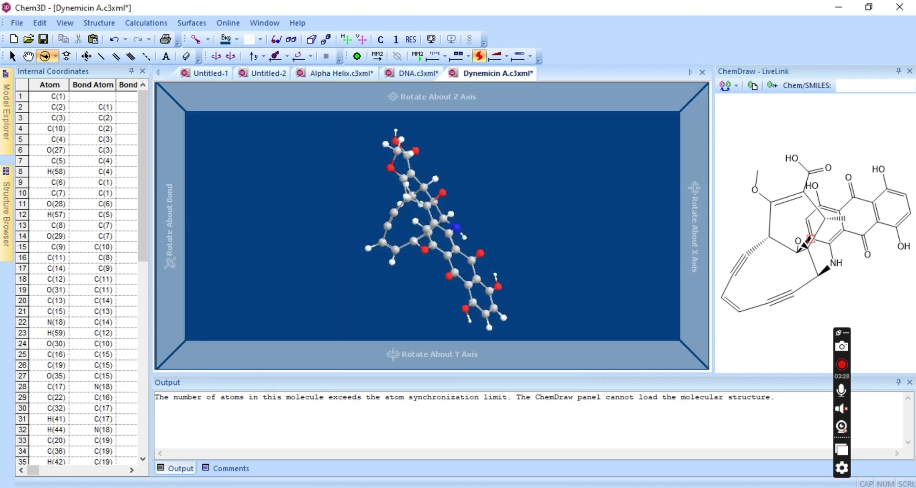
Open Model Settings and apply Wire Frame as the model type.
click(18, 24)
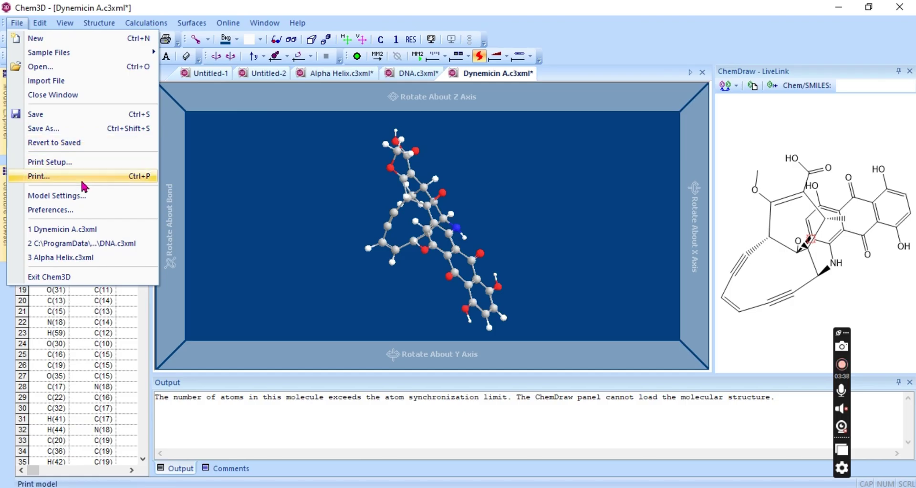
click(79, 201)
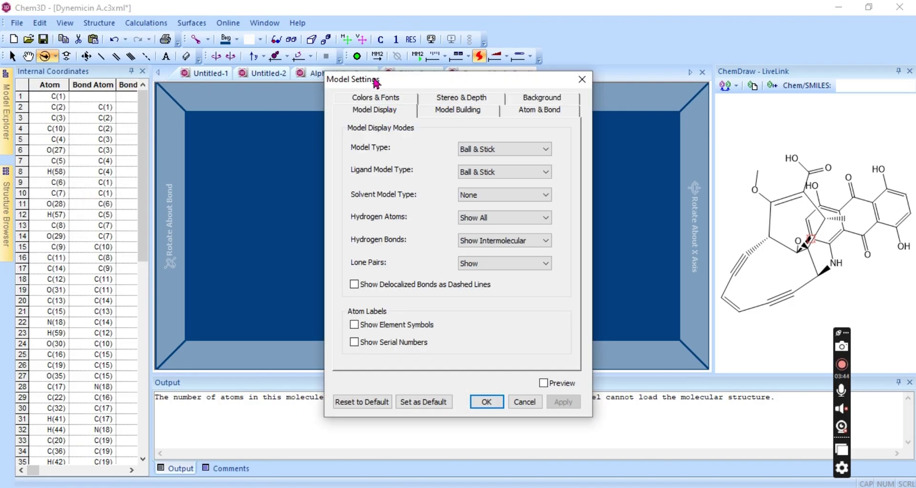
drag(423, 87, 544, 76)
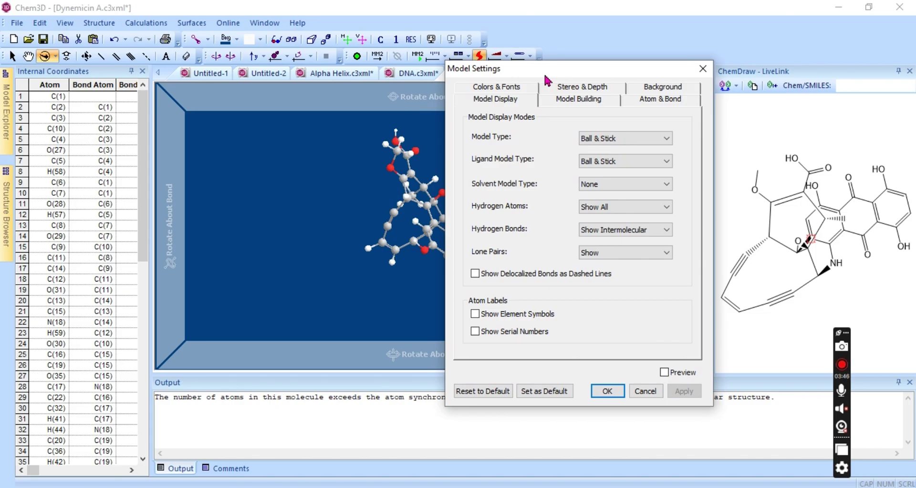
click(609, 143)
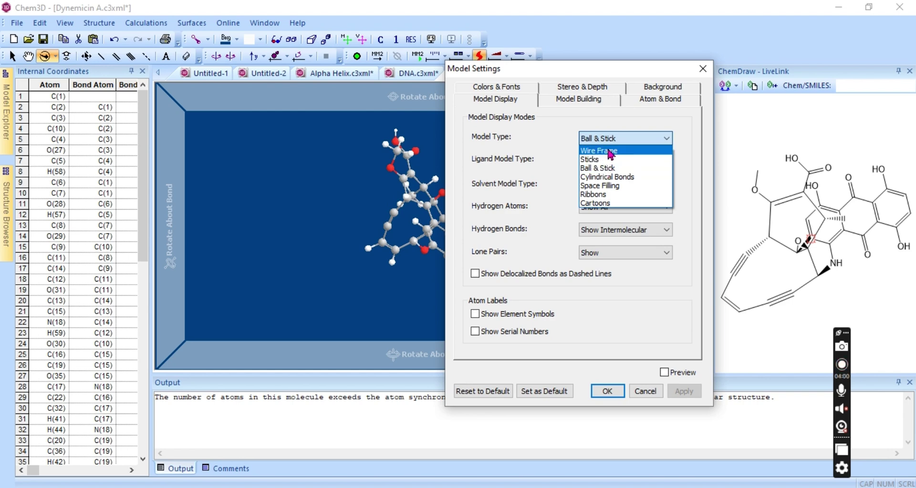
click(611, 152)
click(683, 391)
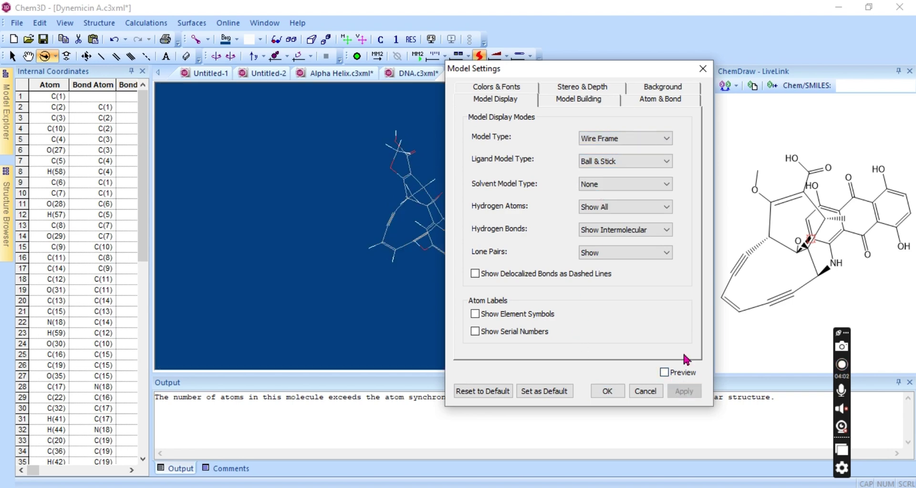
Apply Sticks, then Ball & Stick, then Cylindrical Bonds as the model type.
drag(568, 69, 679, 32)
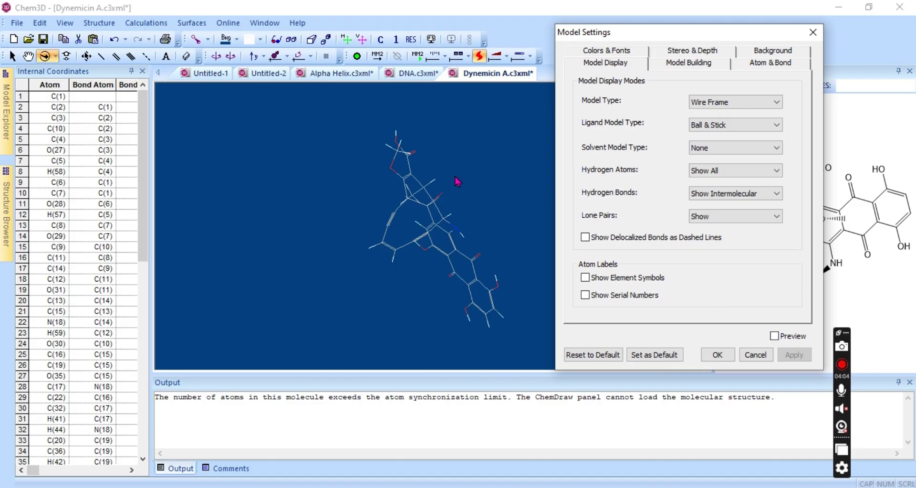
click(747, 102)
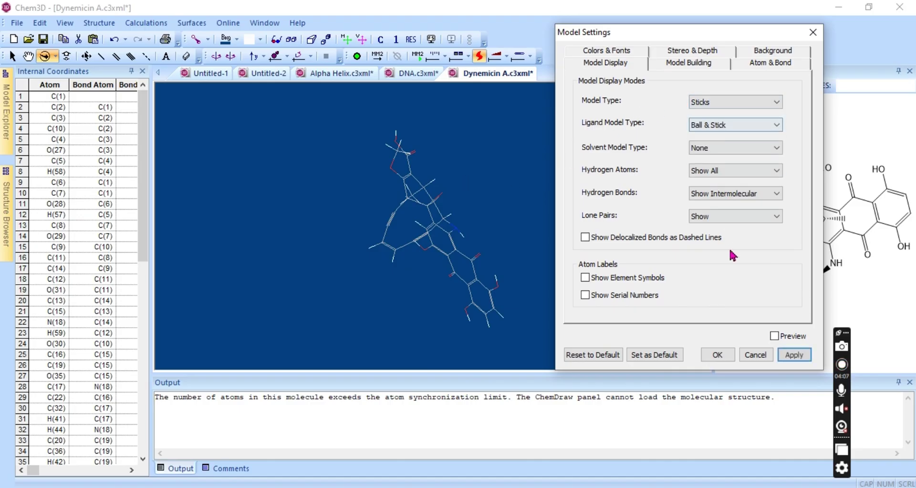
click(794, 357)
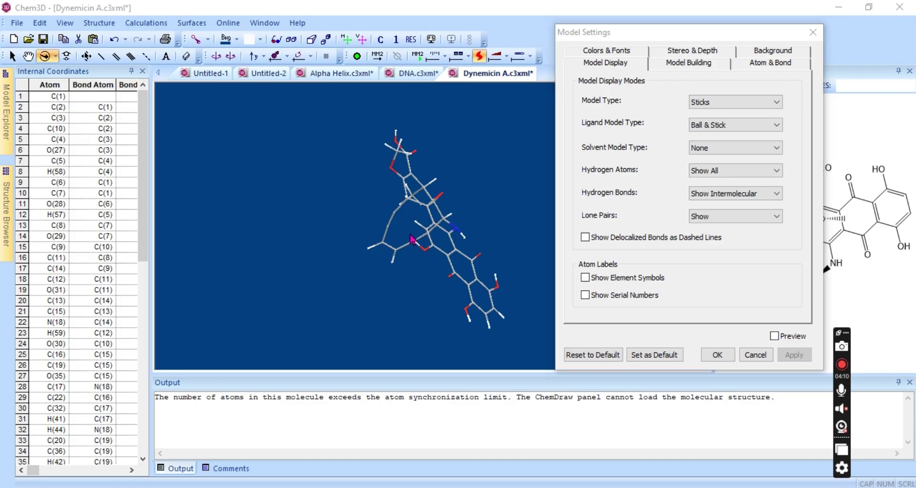
click(747, 102)
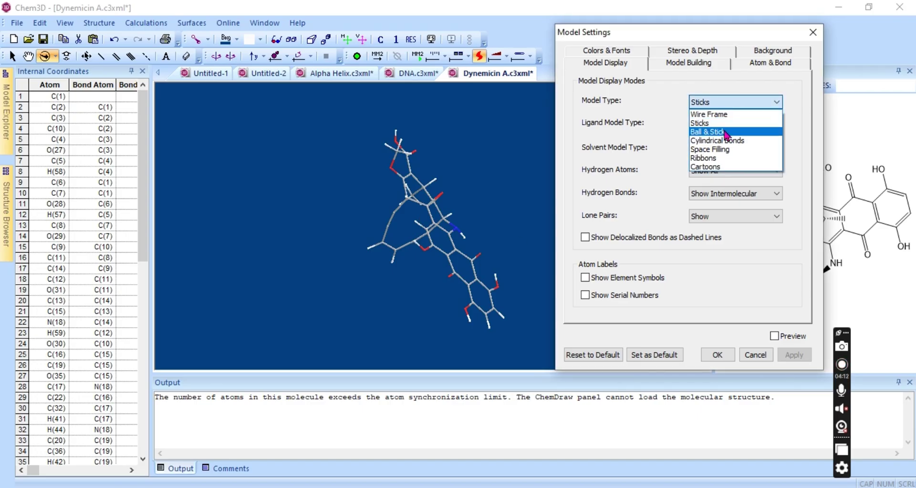
click(708, 131)
click(793, 357)
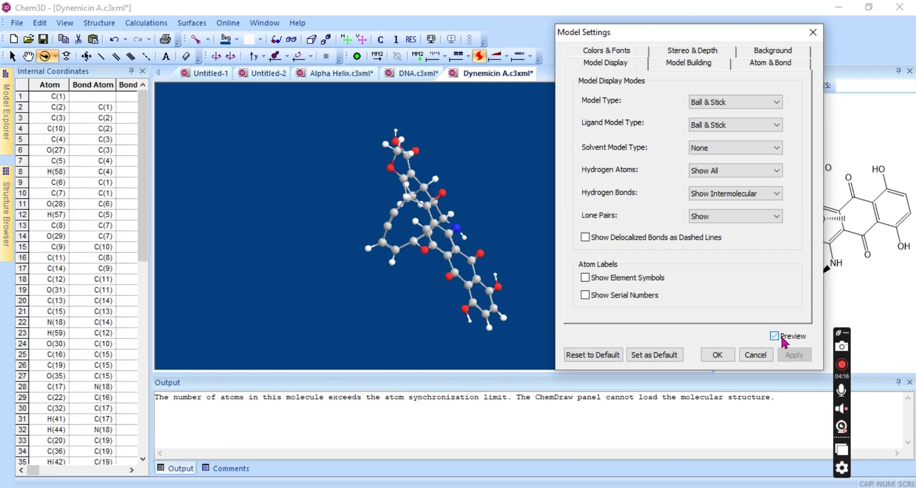
click(733, 102)
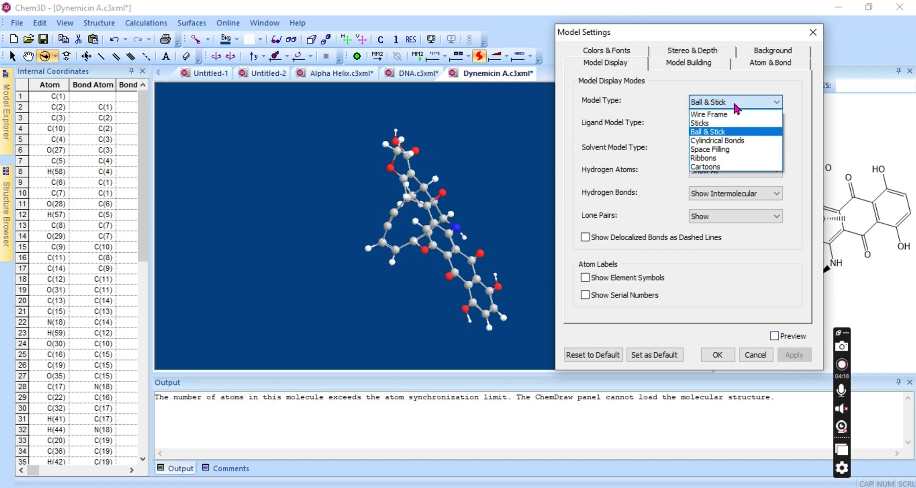
click(727, 143)
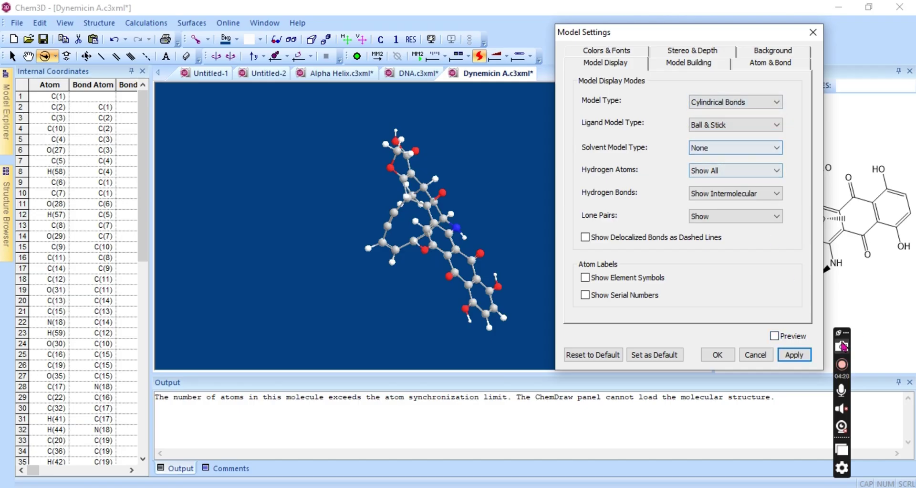
click(803, 357)
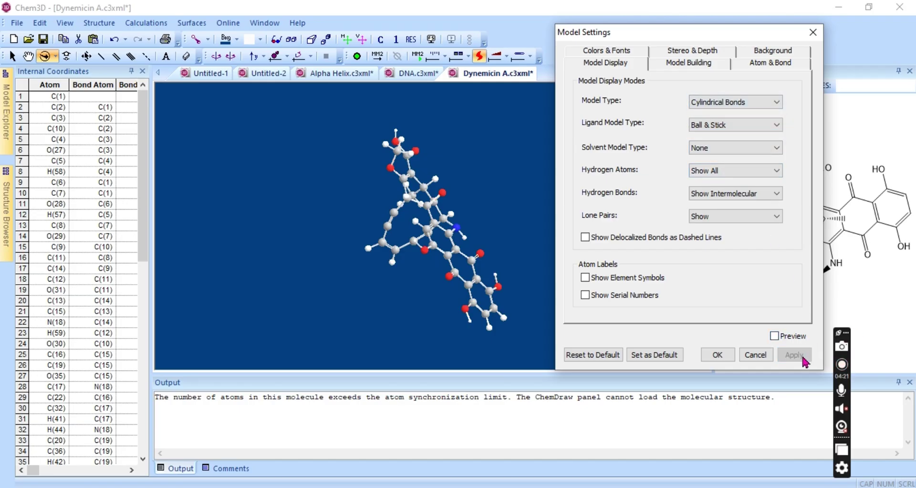
Apply Space Filling, then Ribbons, then Cartoons as the model type.
click(740, 102)
click(725, 149)
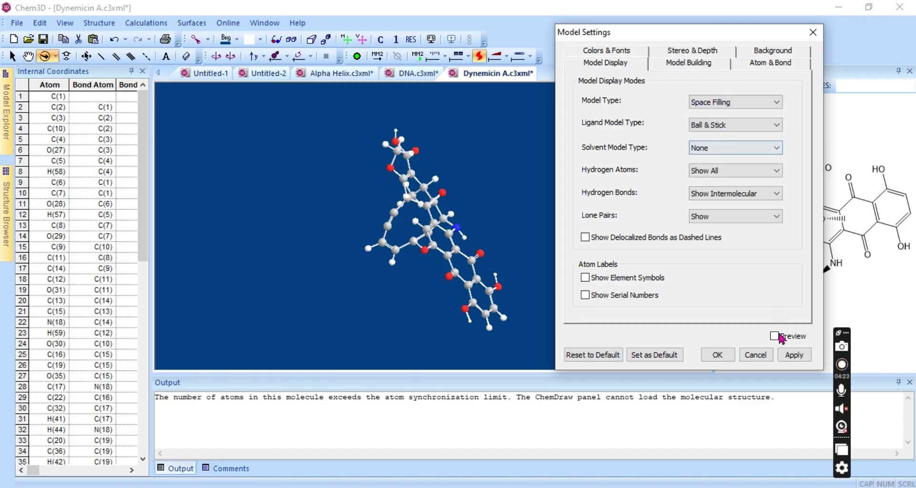
click(803, 358)
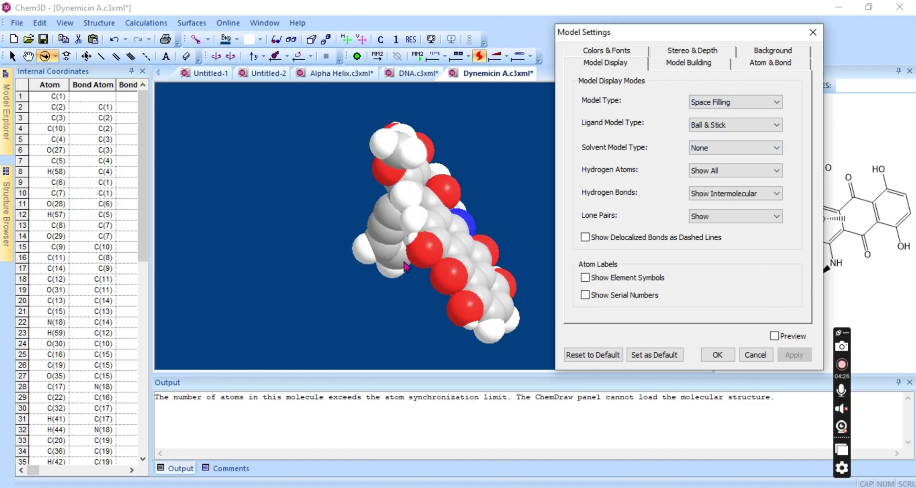
click(727, 103)
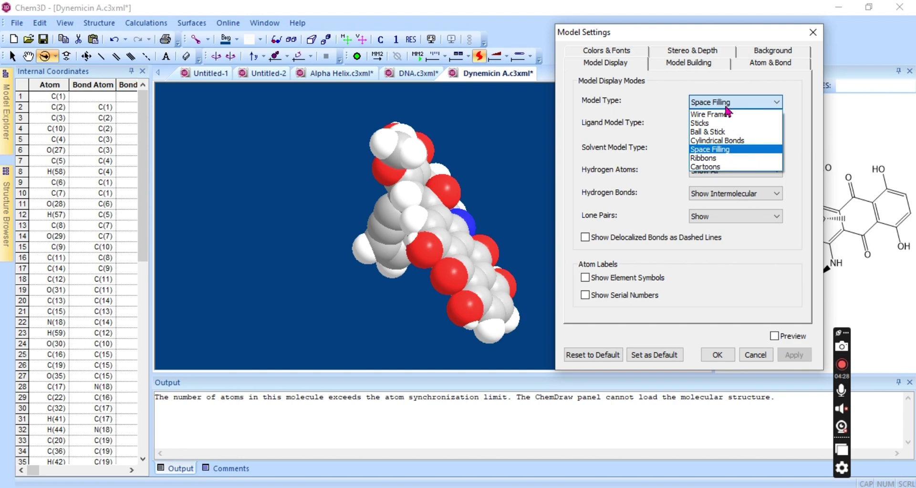
click(720, 158)
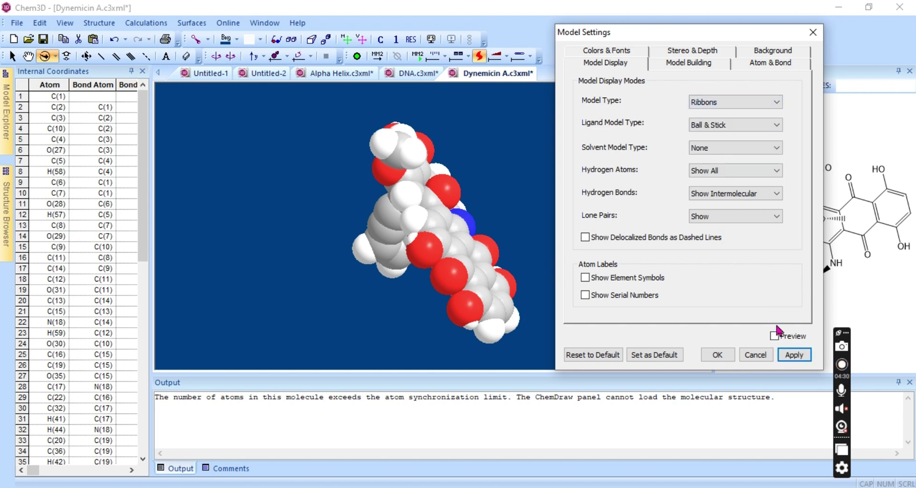
click(794, 354)
click(737, 103)
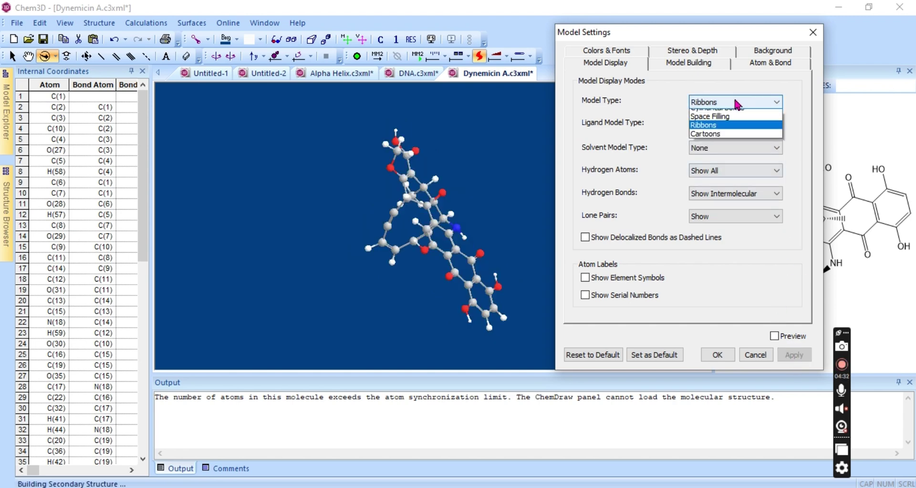
click(720, 167)
click(804, 356)
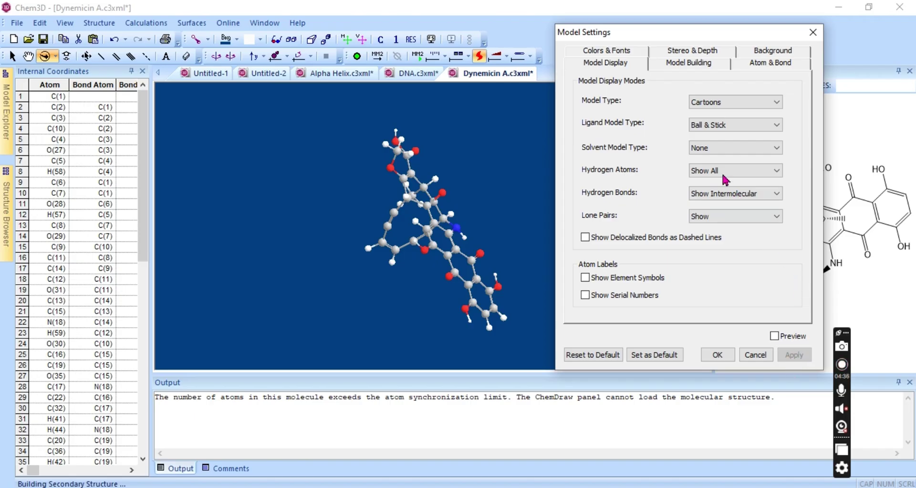
Apply the ligand display as Wire Frame, then Sticks, then Space Filling.
click(721, 125)
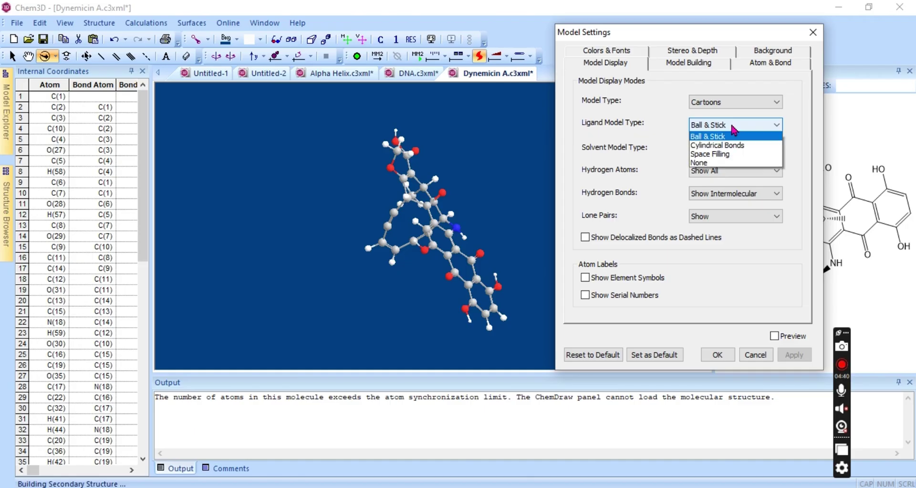
click(726, 135)
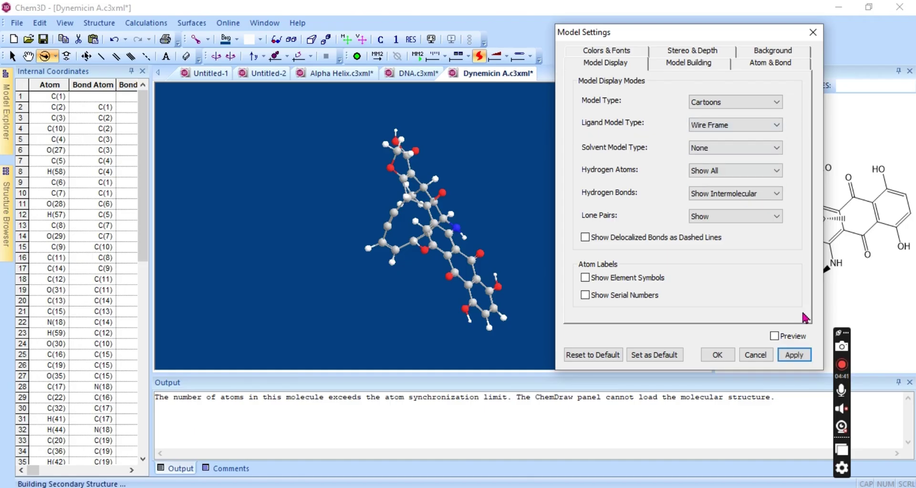
click(793, 353)
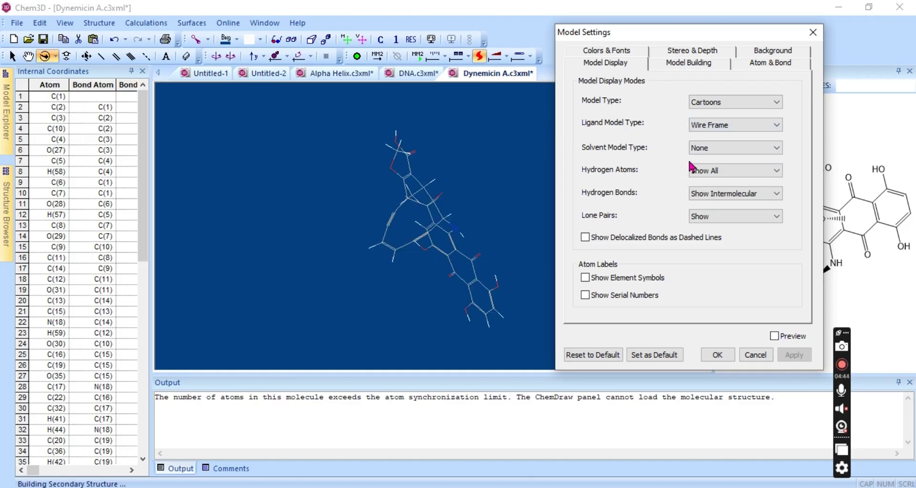
click(727, 126)
click(726, 150)
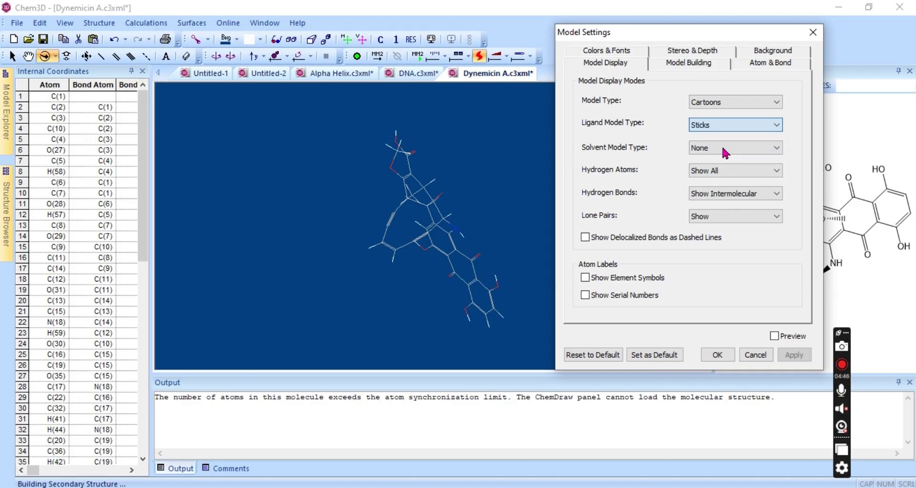
click(796, 355)
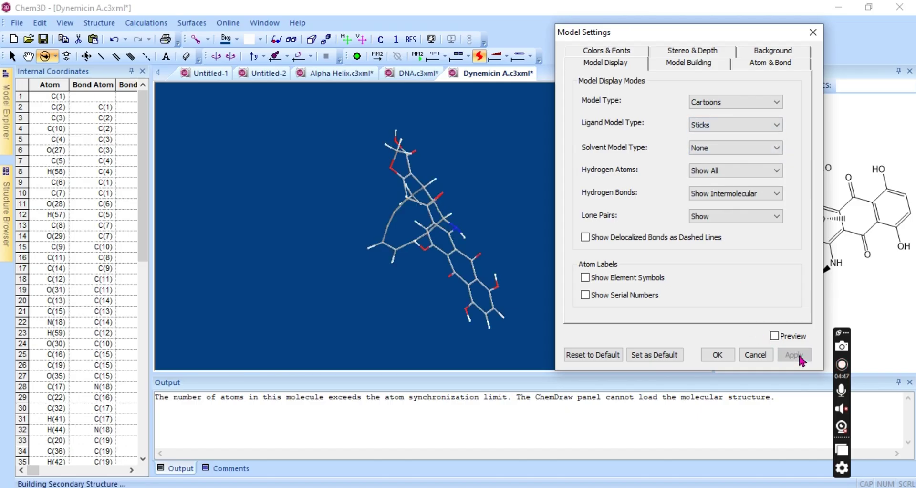
click(748, 125)
click(722, 173)
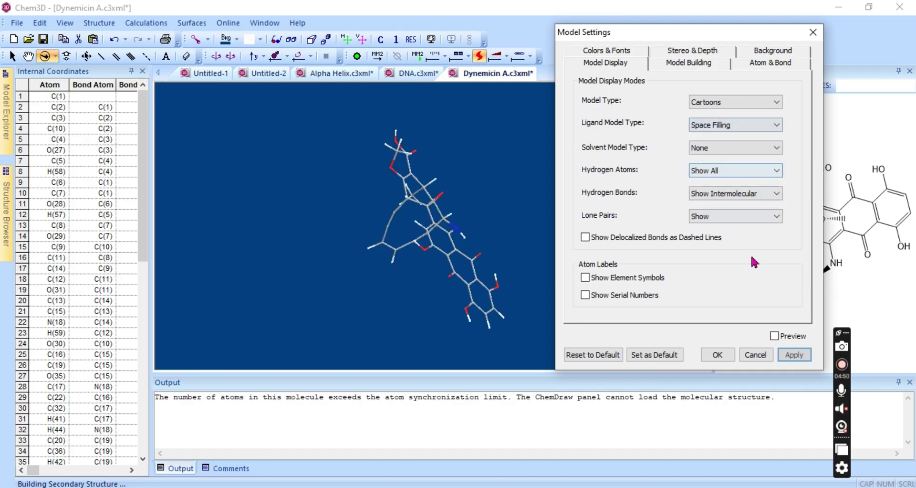
click(793, 355)
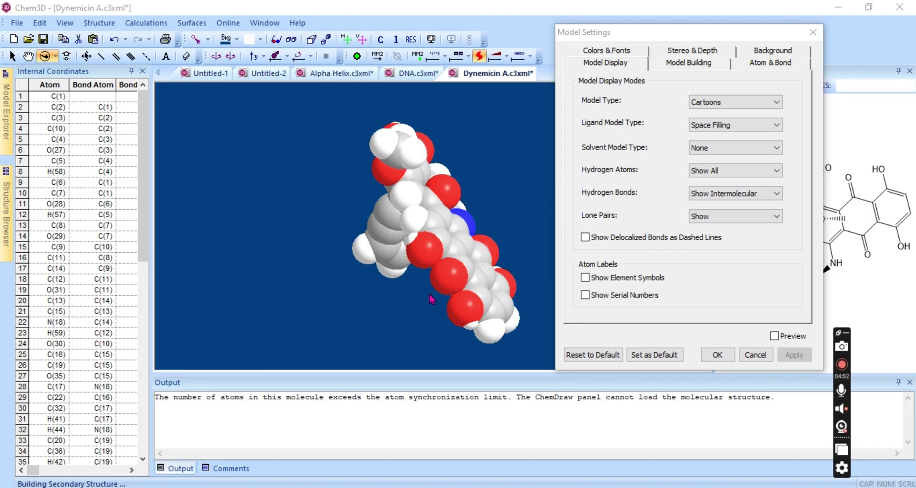
Set model type to Ribbons, solvent to Wire Frame, and turn on Preview.
click(728, 104)
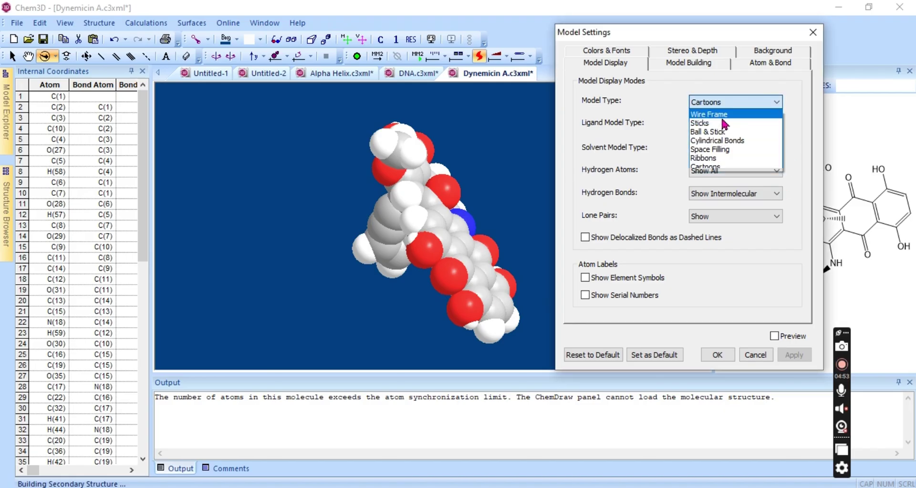
click(713, 158)
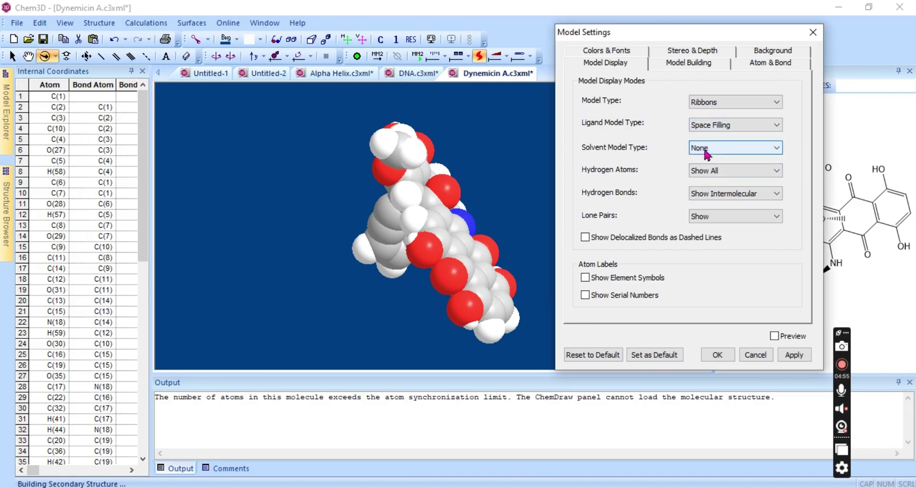
click(707, 152)
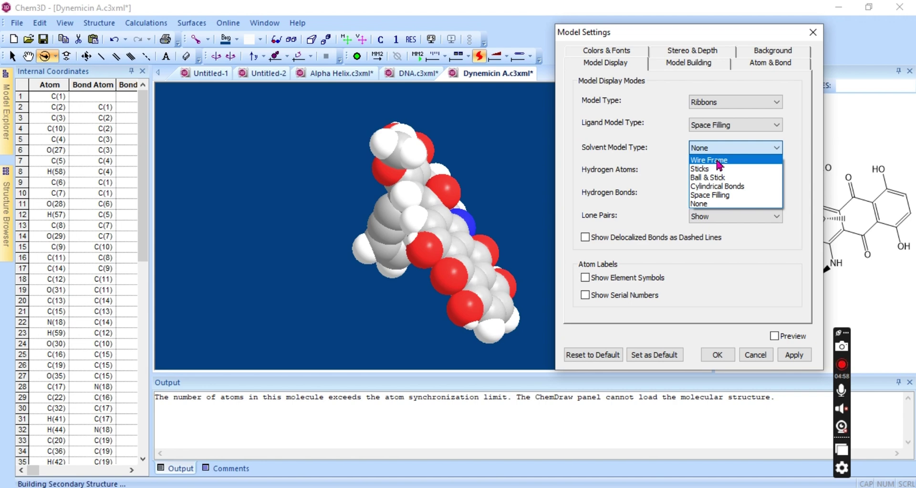
click(713, 160)
click(774, 335)
click(791, 354)
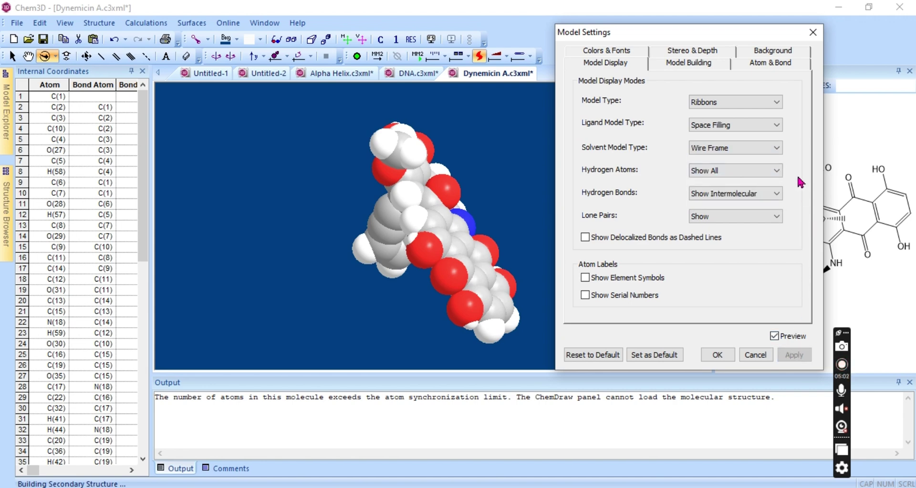
Set the ligand display to Sticks and the solvent display to Cylindrical Bonds.
click(769, 125)
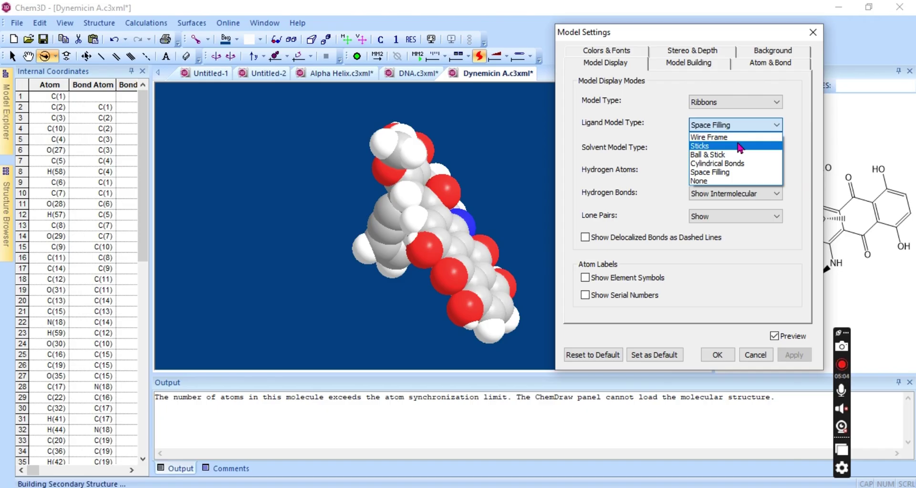
click(730, 146)
click(788, 355)
click(749, 148)
click(740, 167)
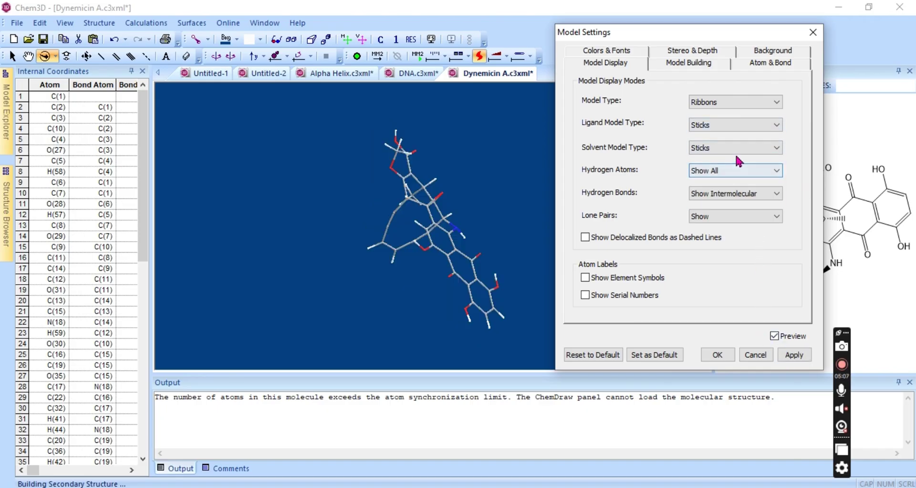
click(740, 151)
click(736, 186)
click(738, 149)
click(739, 150)
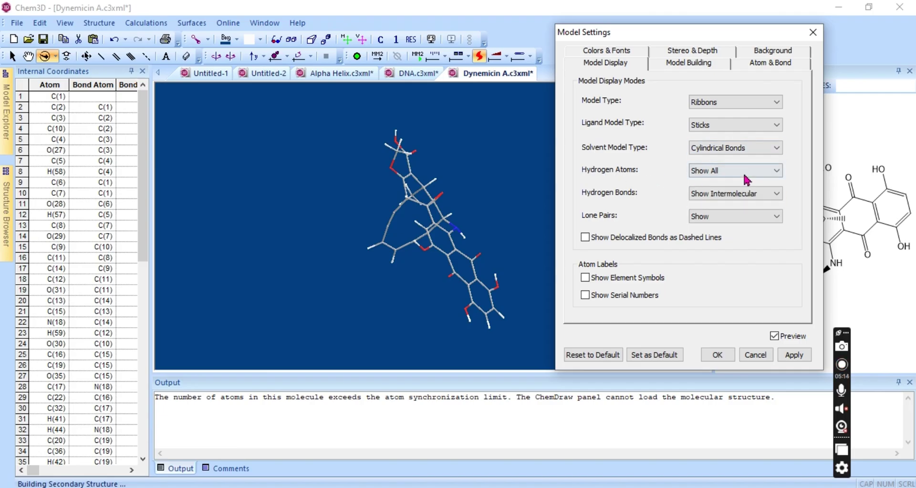
Set Hydrogen Atoms to hidden, then polar only, then Show All.
click(746, 175)
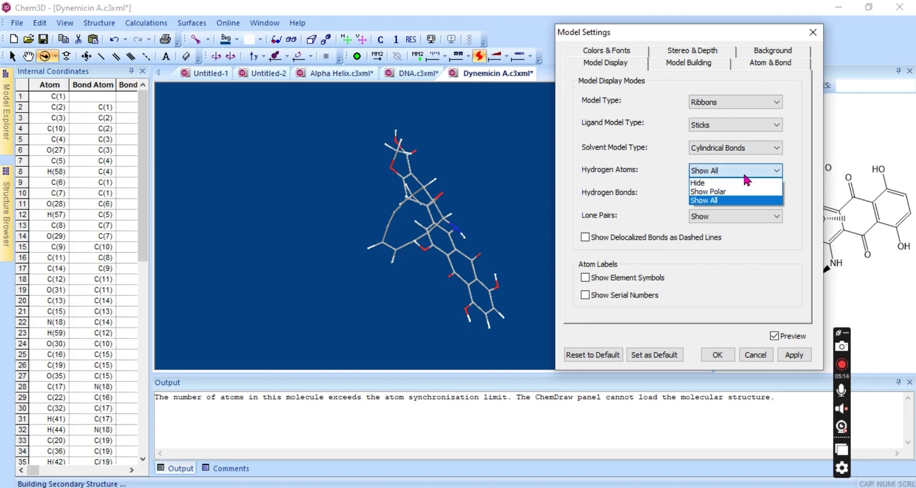
click(716, 184)
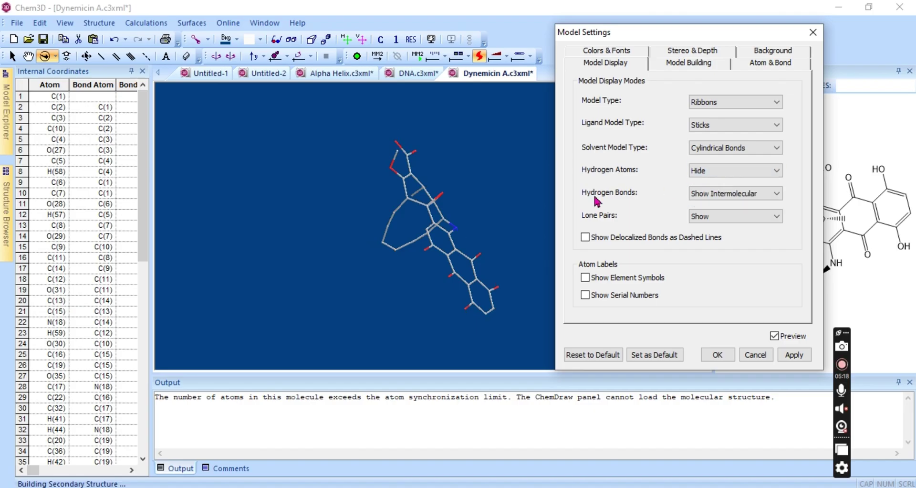
click(707, 173)
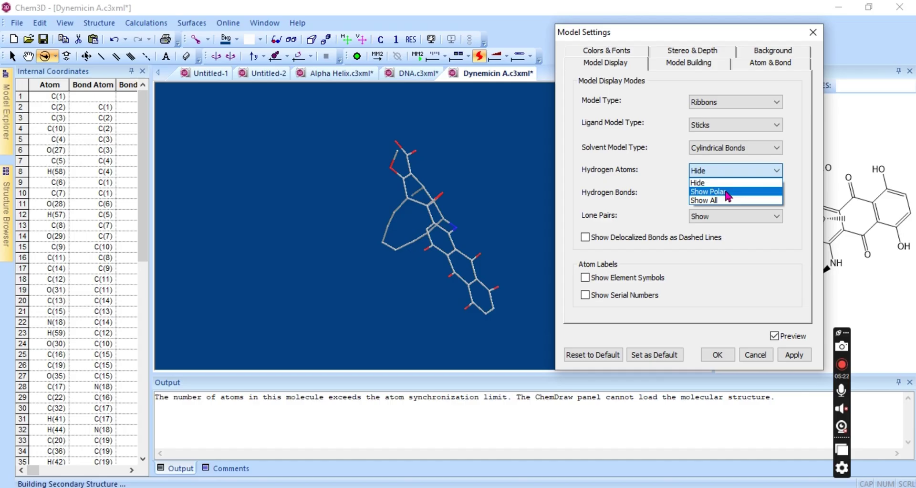
click(728, 196)
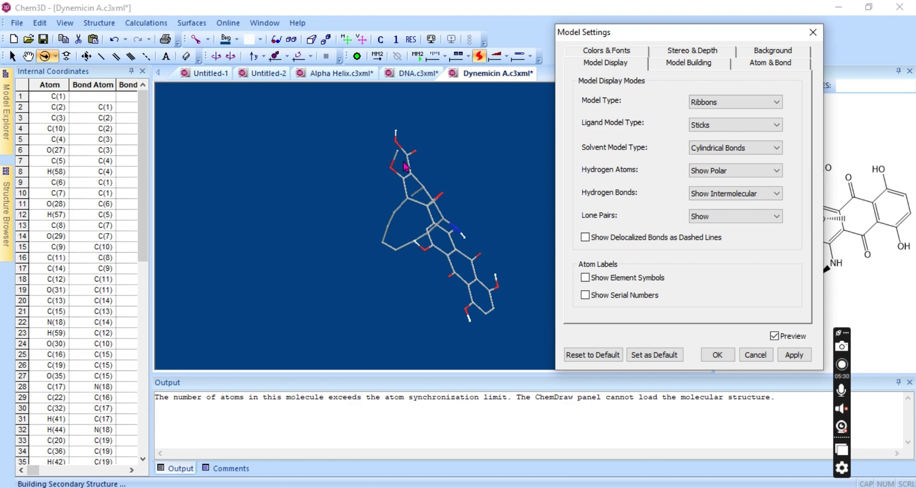
click(728, 171)
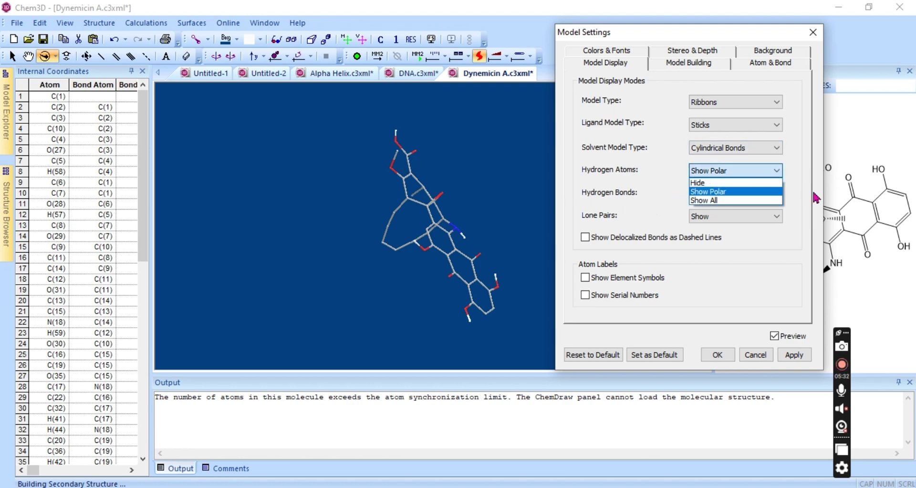
click(722, 201)
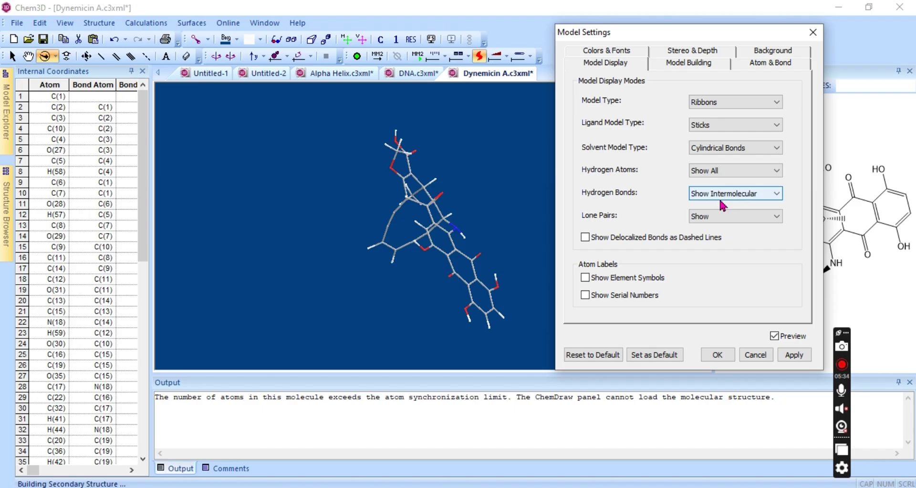
Set Hydrogen Bonds to hidden, then intermolecular only, then Show All.
click(745, 199)
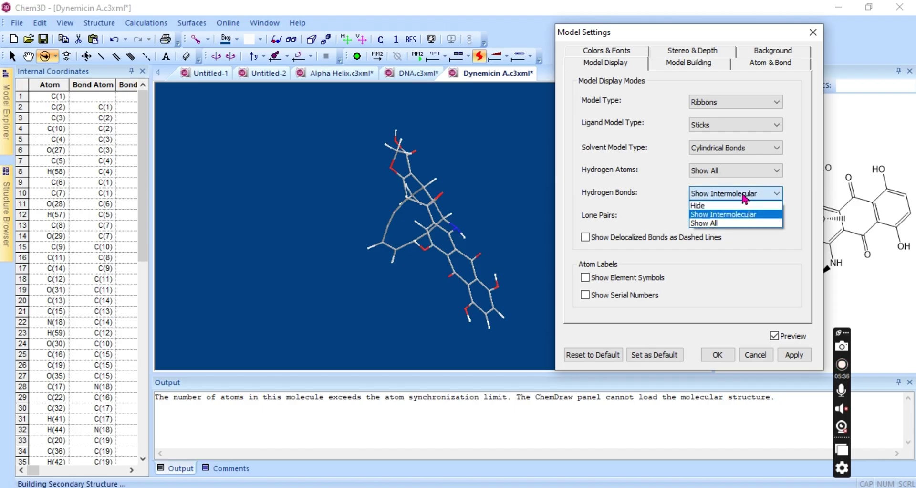
click(697, 206)
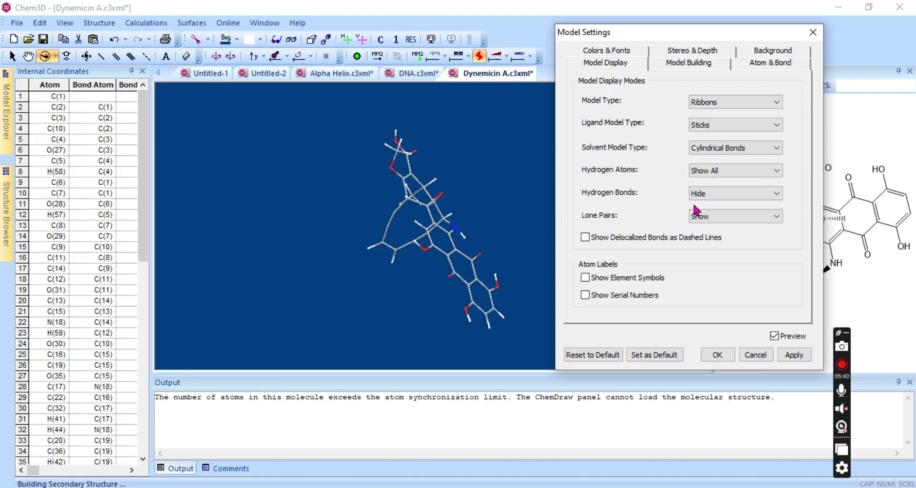
click(713, 197)
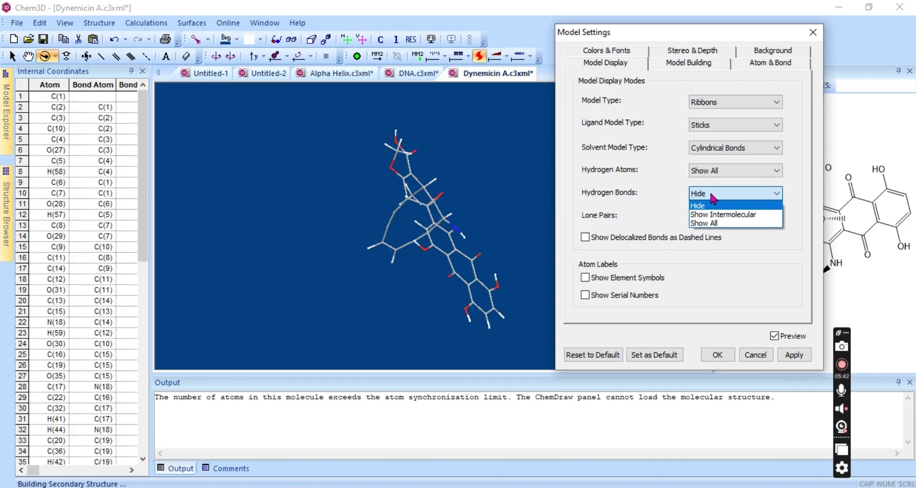
click(722, 214)
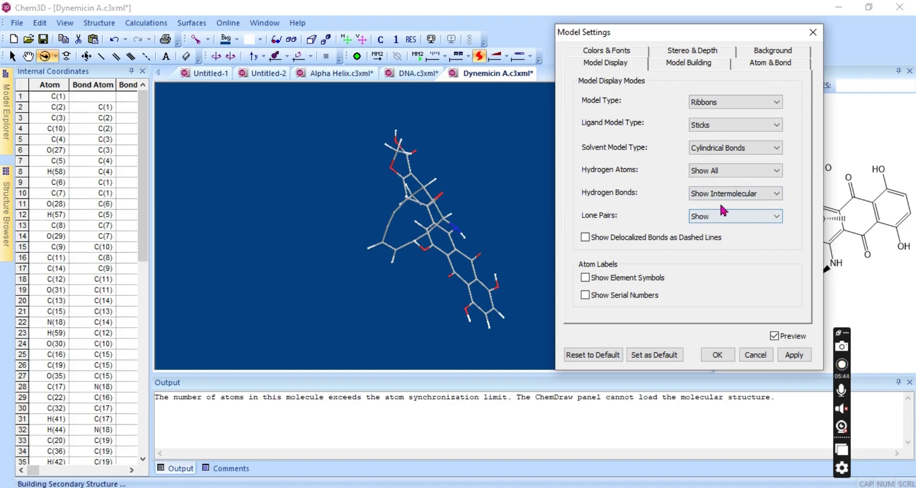
click(728, 196)
click(713, 223)
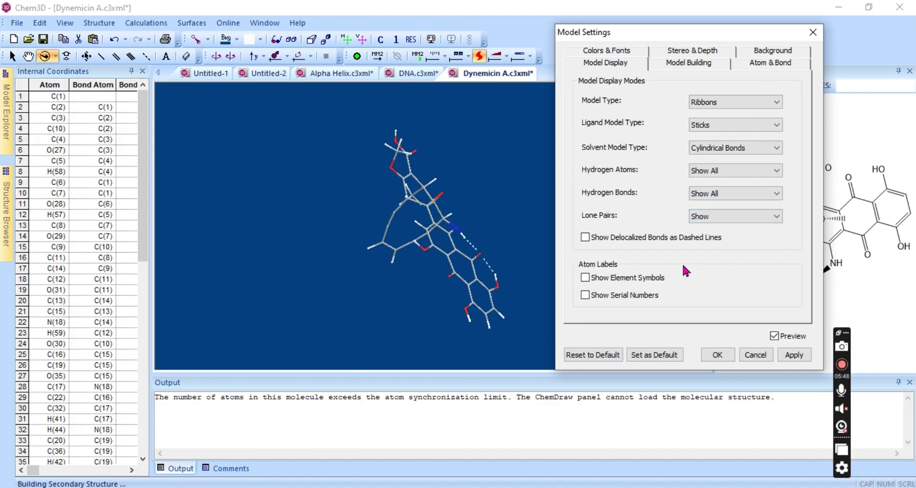
Hide then re-show lone pairs, and draw delocalized bonds as dashed lines.
click(699, 216)
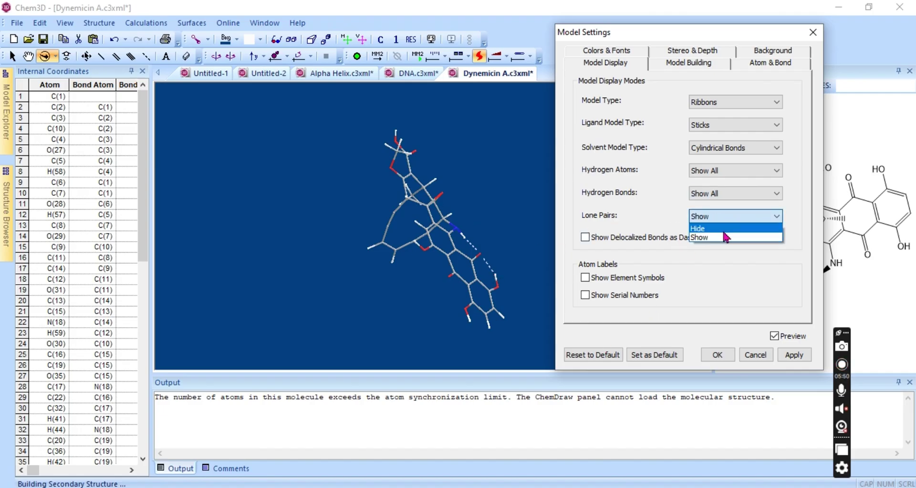
click(724, 230)
click(794, 355)
click(730, 237)
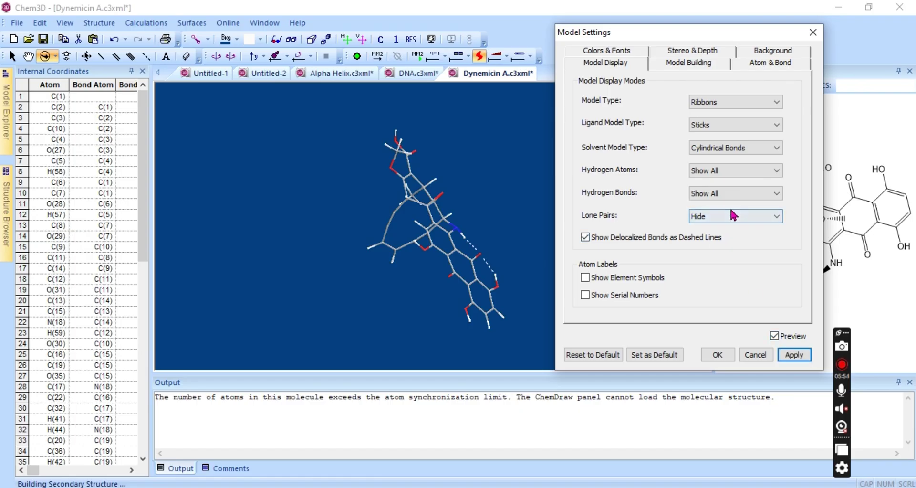
click(732, 219)
click(723, 238)
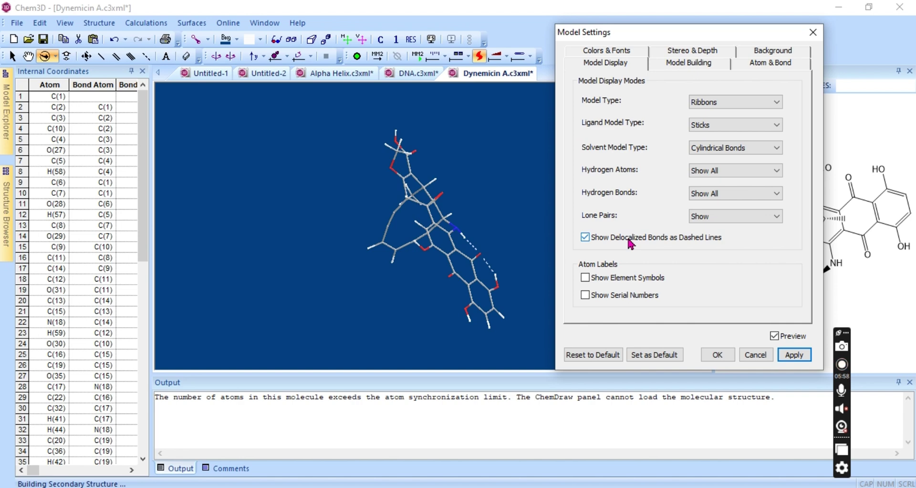
Label atoms with element symbols and serial numbers.
click(645, 280)
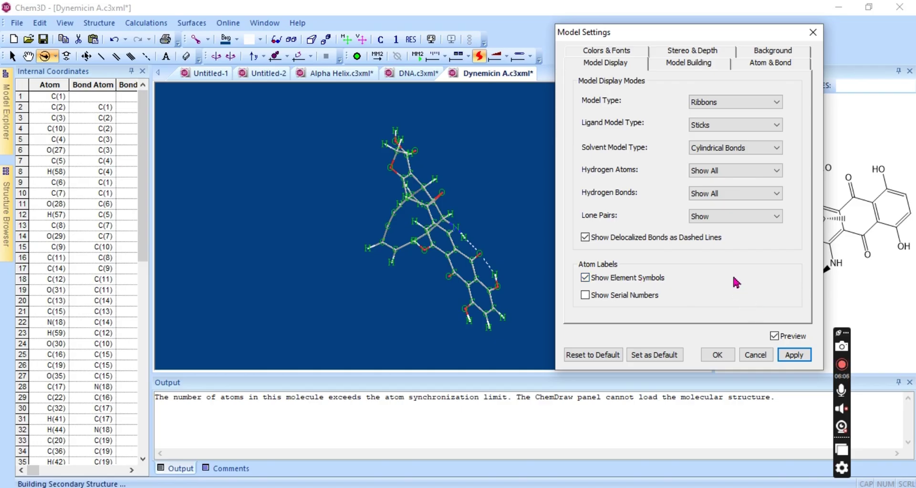
click(622, 300)
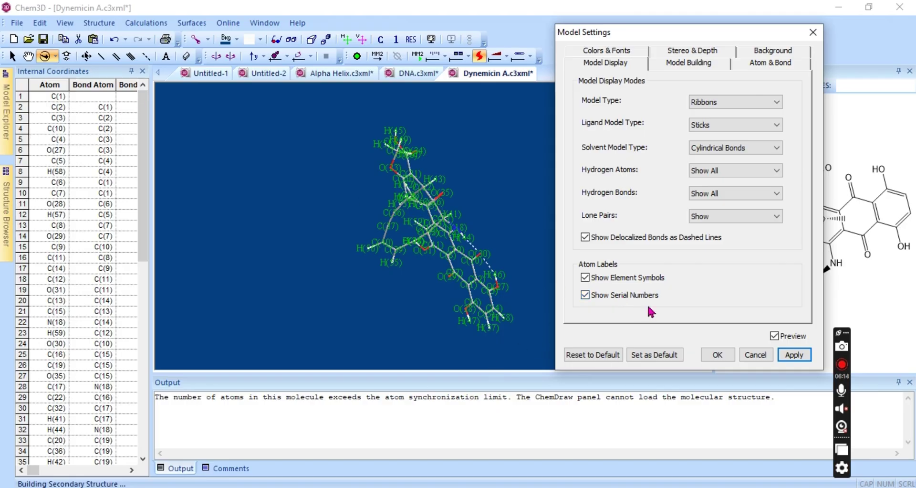
click(606, 52)
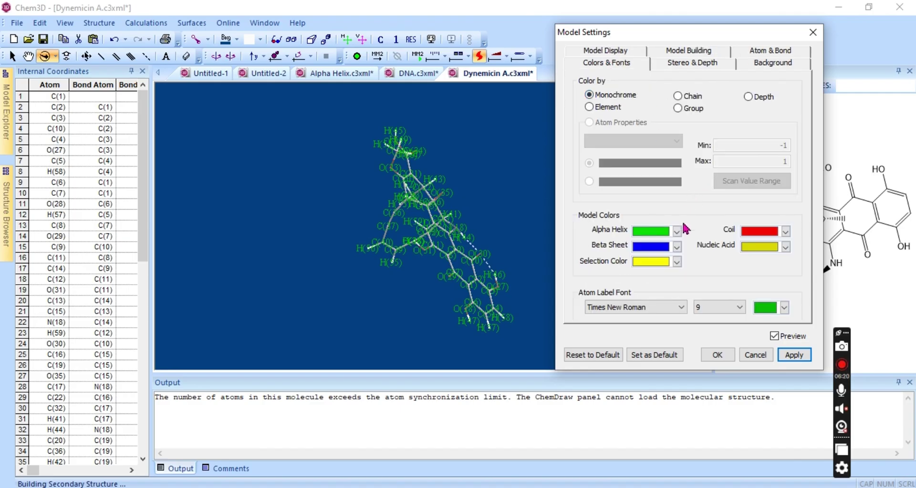
Colour the alpha helix white, beta sheet teal, and selection light grey.
click(677, 231)
click(642, 260)
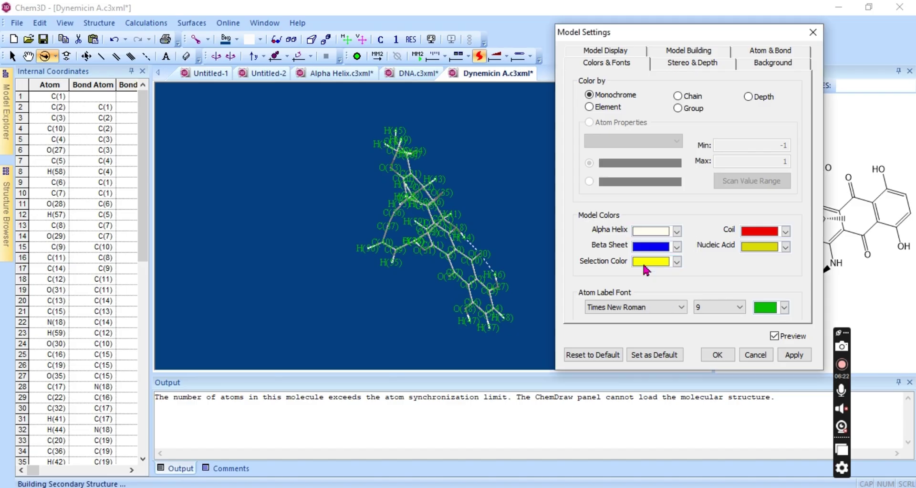
click(793, 353)
click(664, 247)
click(649, 270)
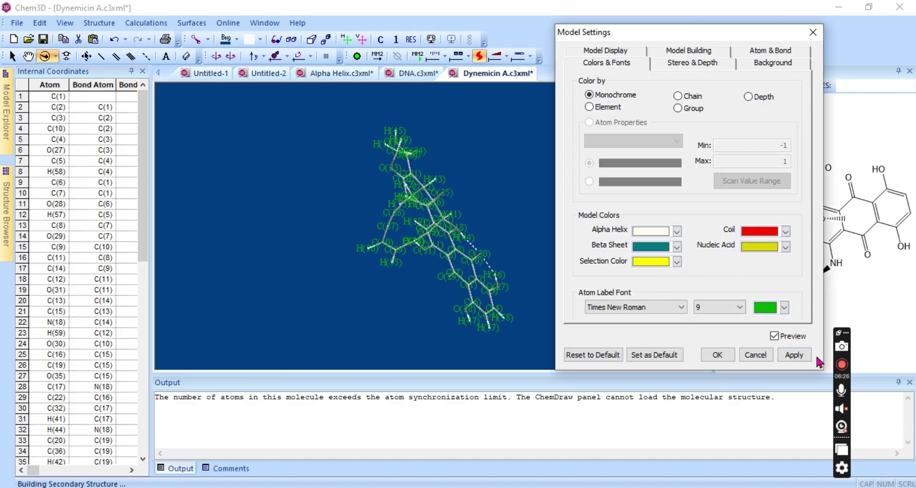
click(793, 355)
click(677, 262)
click(663, 289)
click(787, 356)
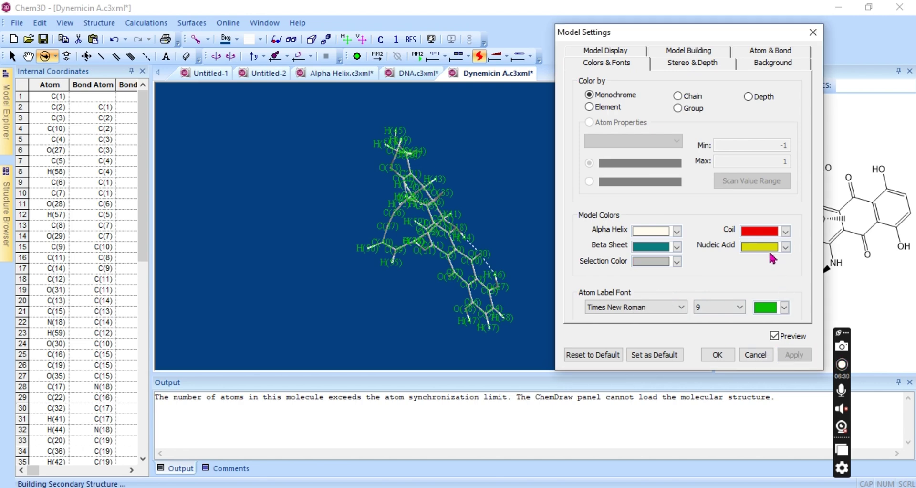
Try purple, dark red and grey atom labels, in Times New Roman size 12.
click(765, 308)
click(768, 334)
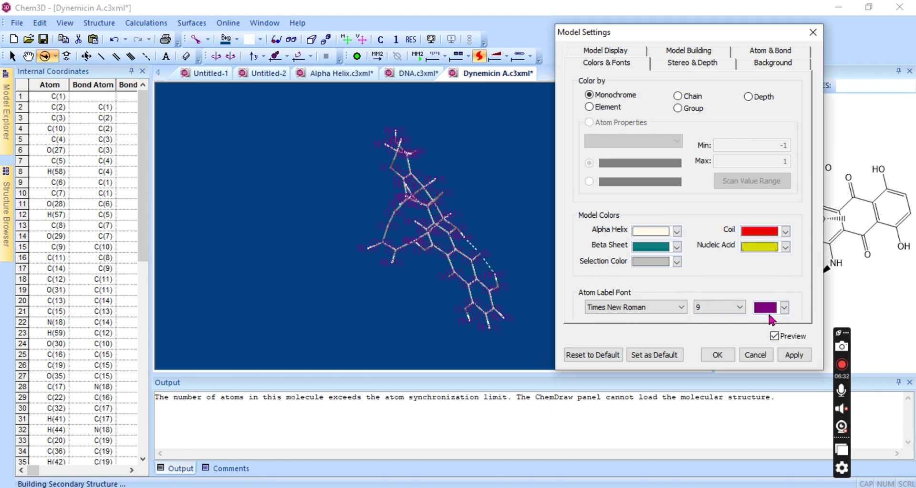
click(771, 314)
click(773, 324)
click(786, 309)
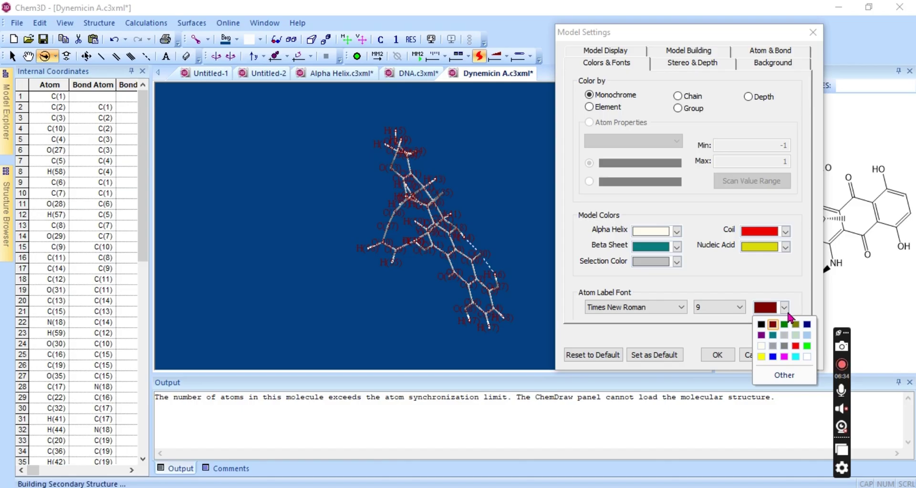
click(785, 346)
click(671, 313)
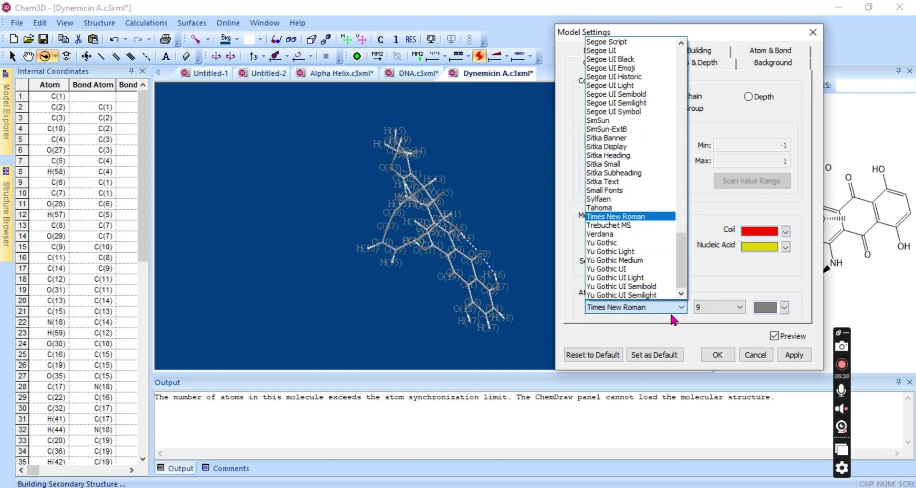
click(673, 319)
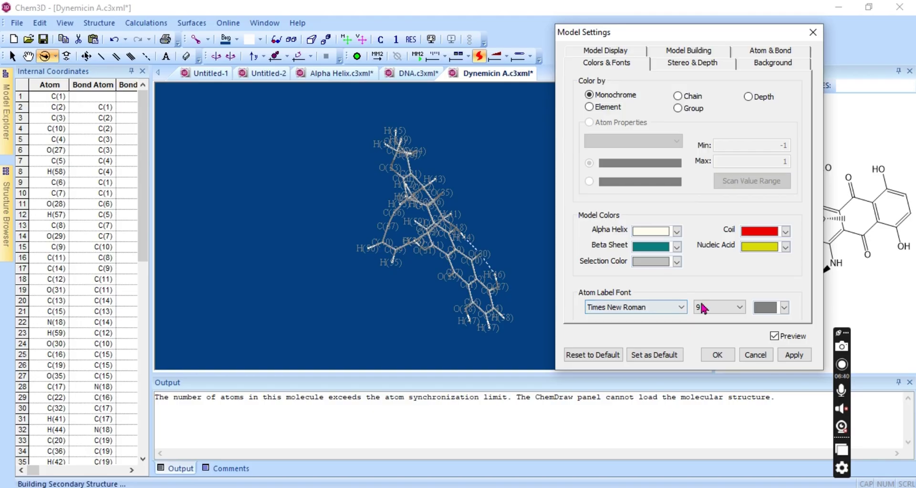
click(732, 306)
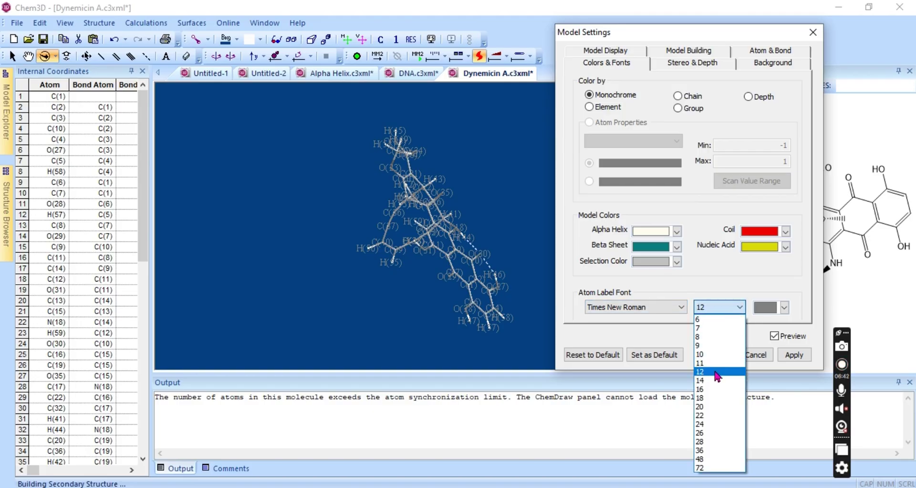
click(718, 371)
click(792, 357)
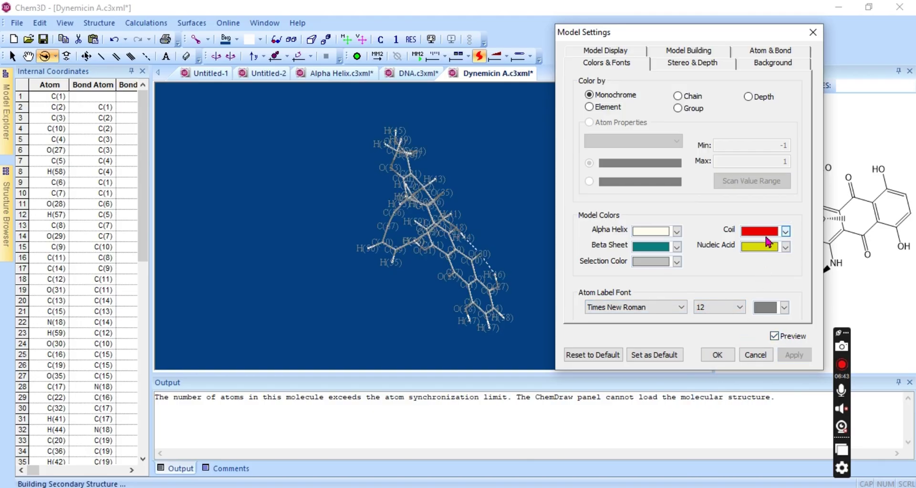
Make the coil green and alpha helix light grey, and colour the molecule by Group.
click(786, 231)
click(773, 249)
click(677, 231)
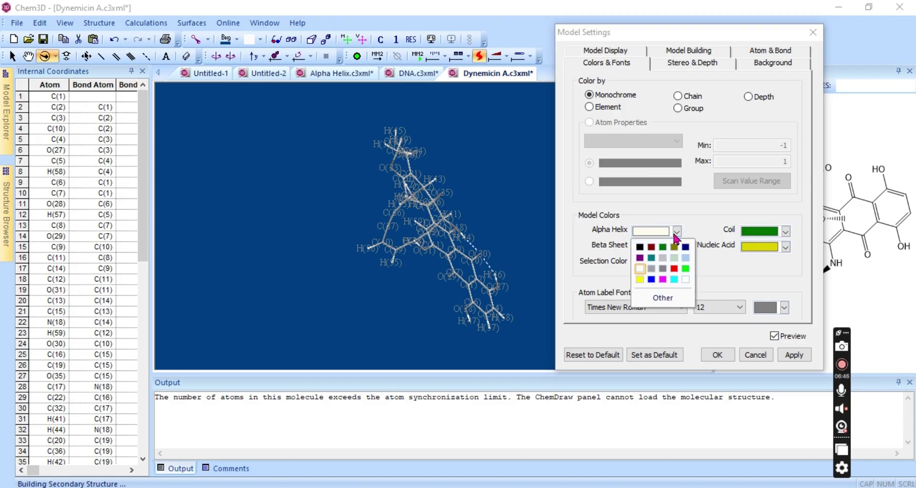
click(667, 264)
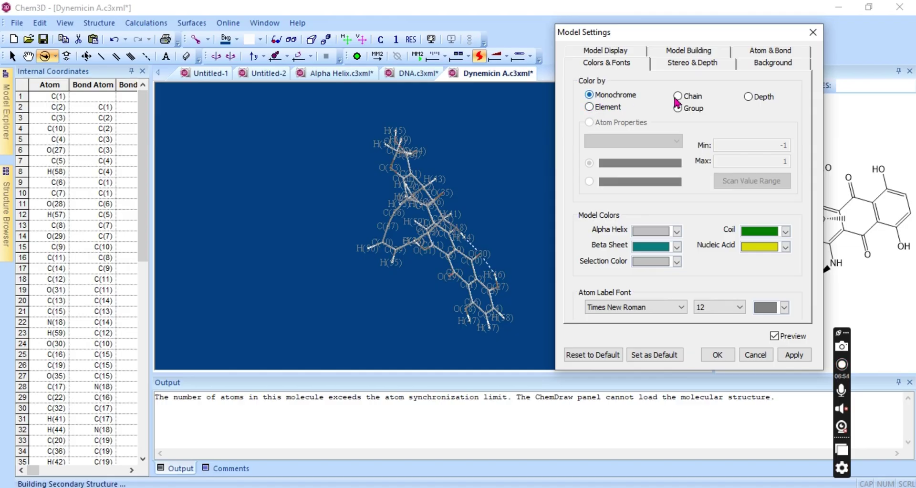
click(749, 97)
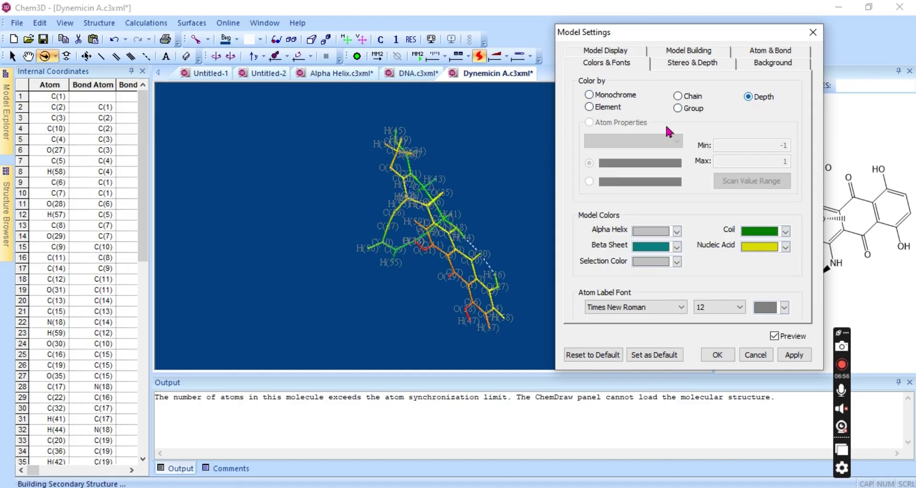
click(612, 110)
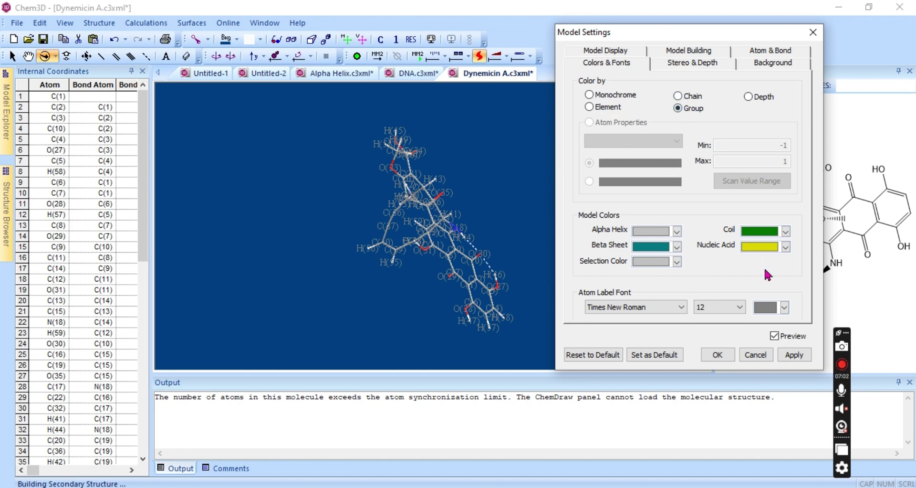
Change the atom label colour to teal, then magenta.
click(773, 307)
click(769, 346)
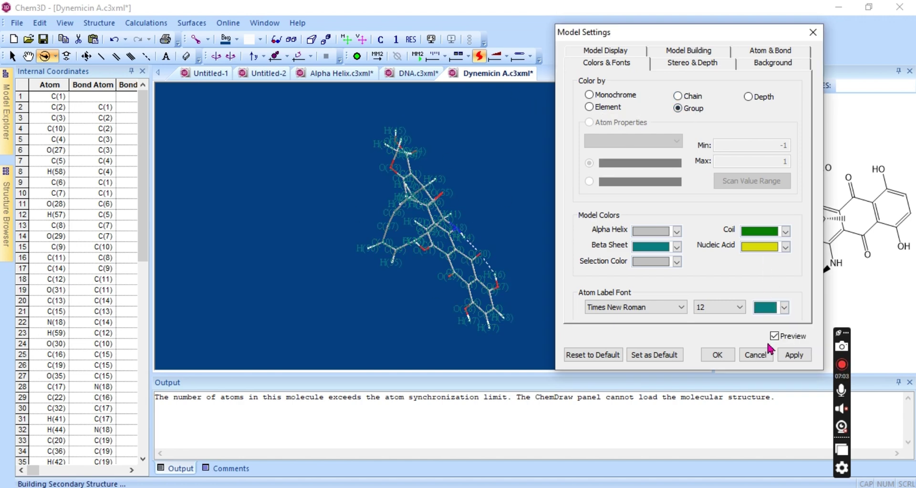
click(784, 307)
click(779, 361)
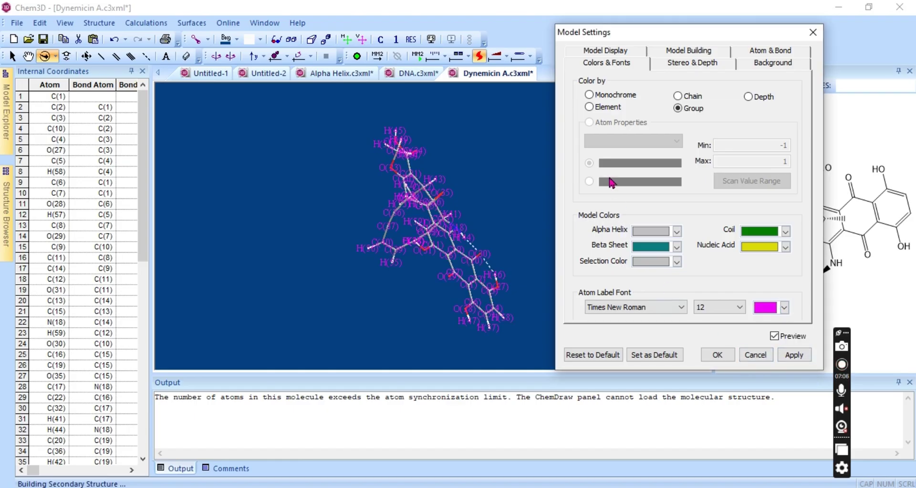
click(642, 50)
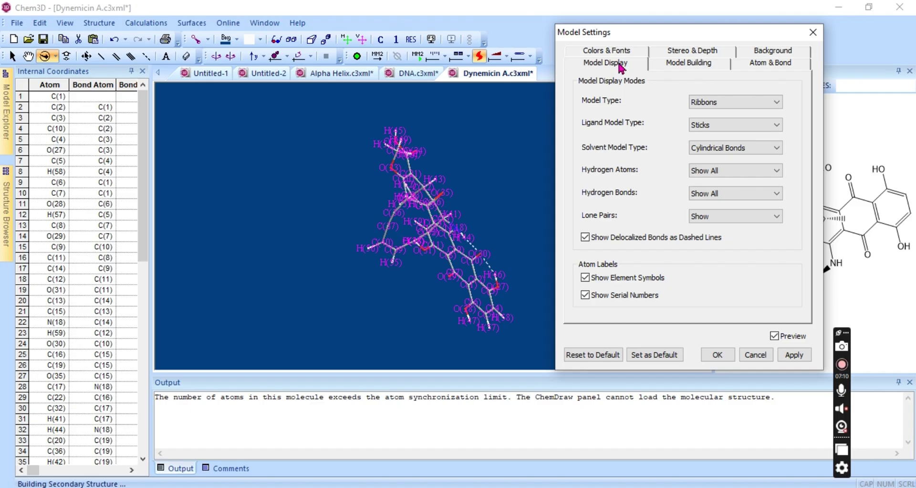
Uncheck Correct Building Type and Rectify in the Model Building options.
click(615, 51)
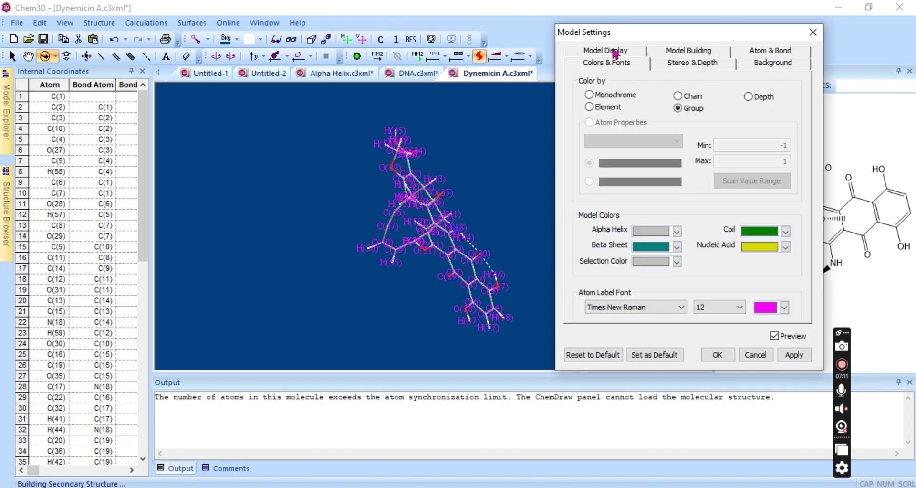
click(682, 52)
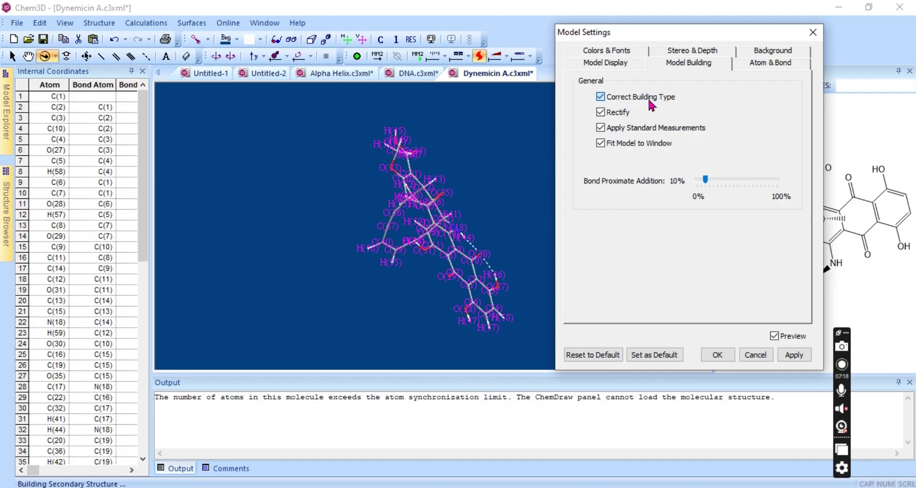
click(608, 117)
click(606, 130)
Re-enable automatic rectifying and building-type correction, then preview grey, cream and cyan backgrounds.
click(607, 114)
click(602, 96)
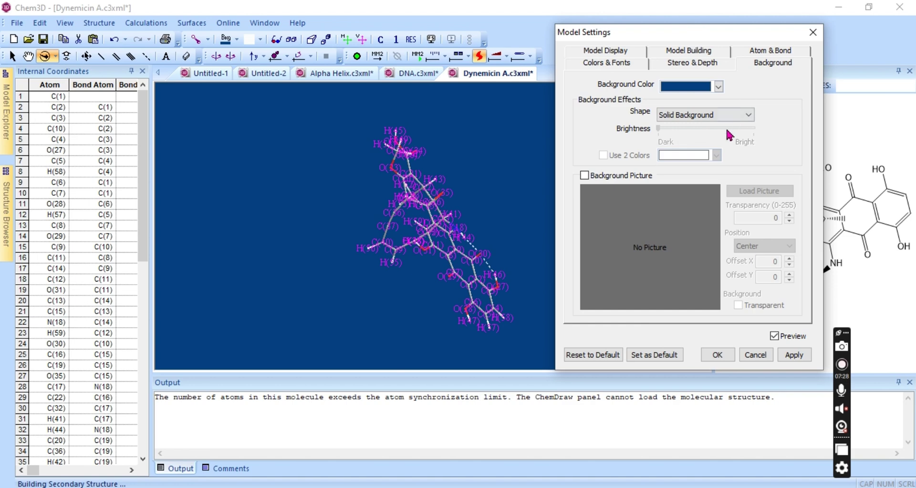
click(716, 86)
click(680, 125)
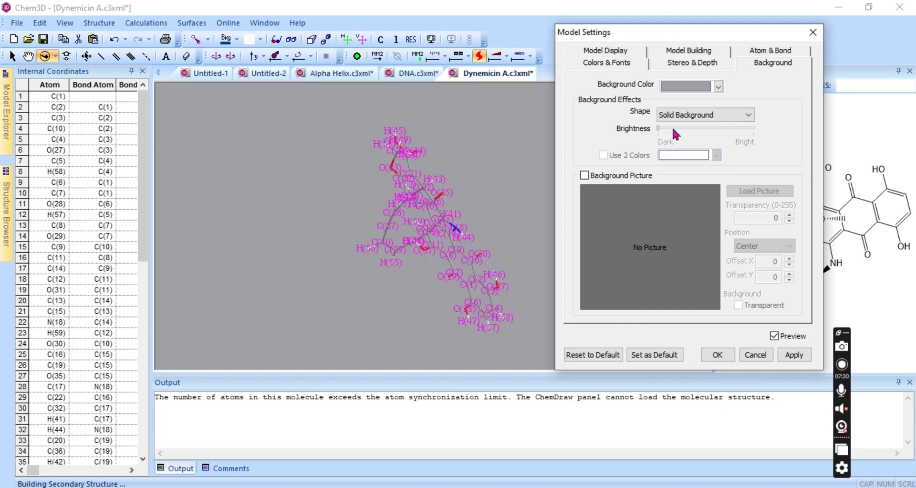
click(692, 87)
click(674, 129)
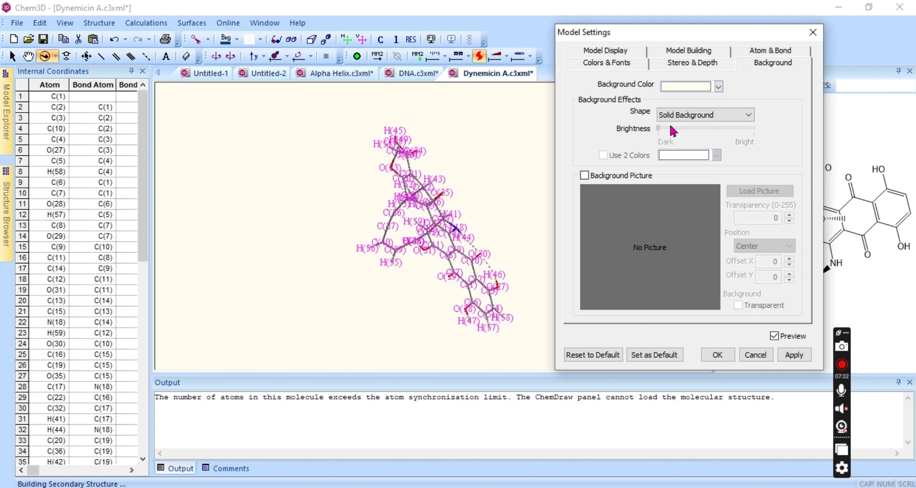
click(694, 87)
click(703, 140)
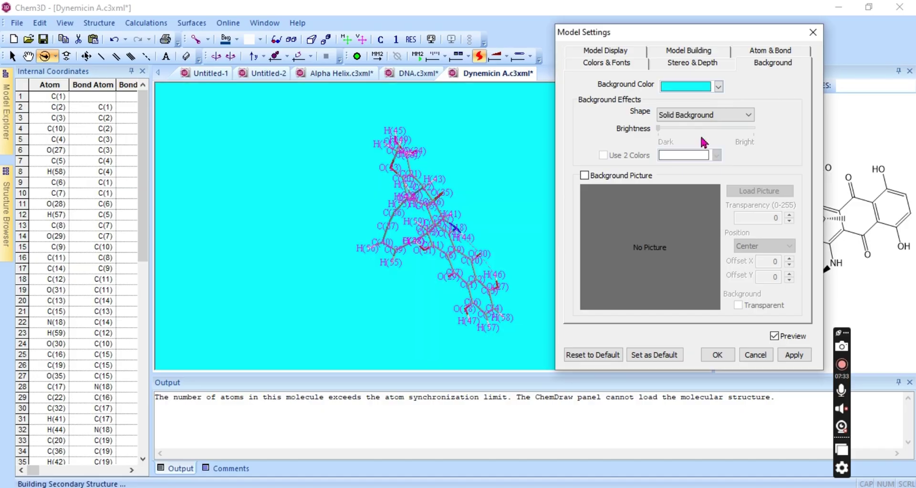
Preview the Sunset, Right, Sunrise, Dual Sides and Diagonal Top-Right background gradient shapes.
click(734, 116)
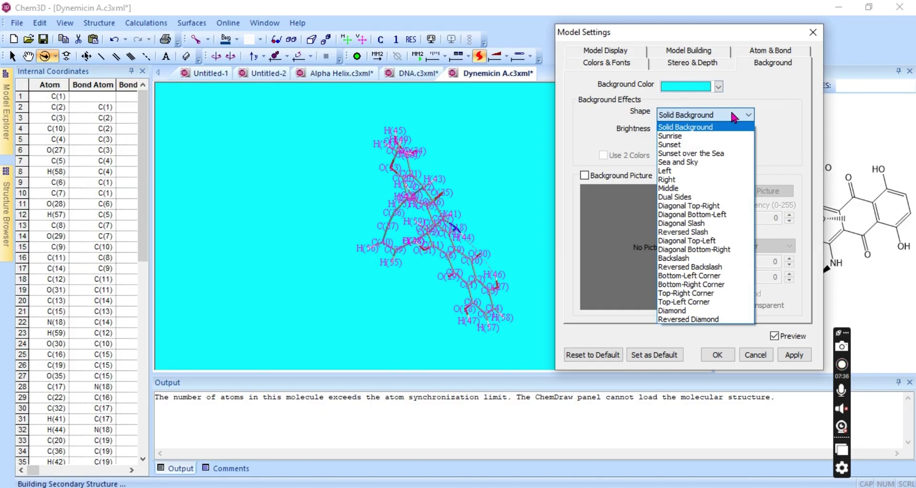
click(710, 145)
click(706, 116)
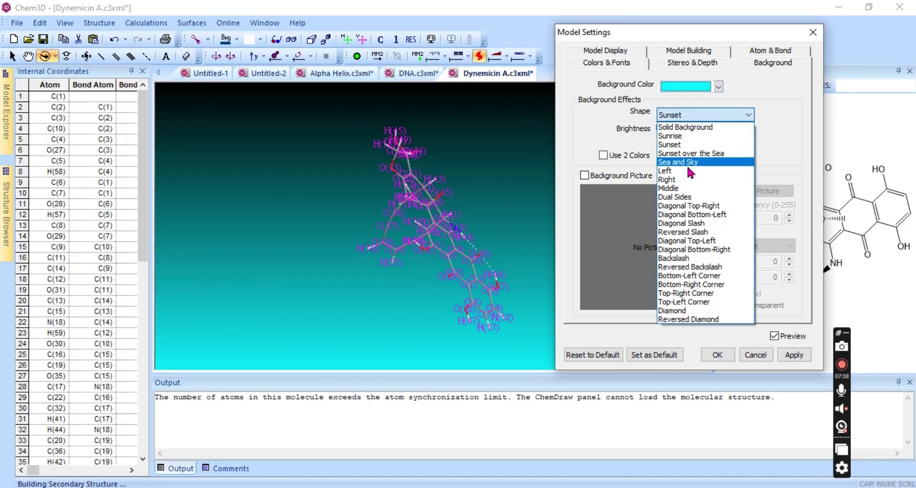
click(691, 179)
click(692, 114)
click(692, 136)
click(694, 114)
click(674, 198)
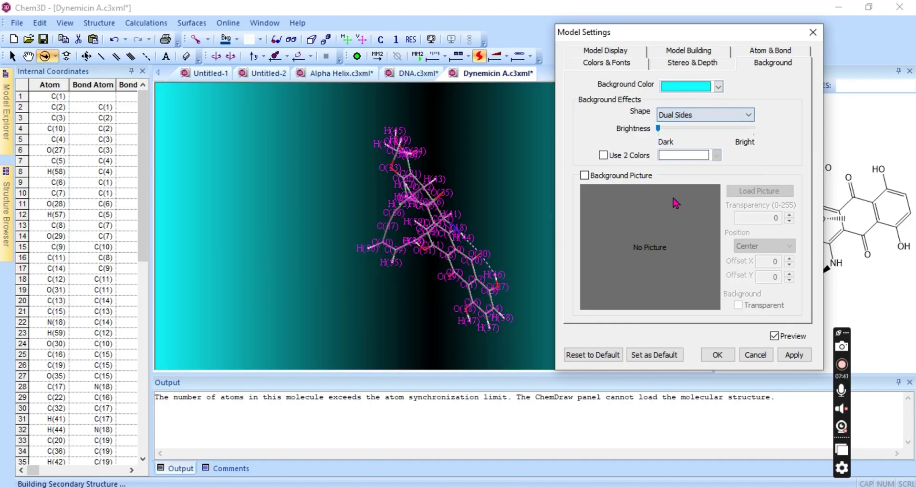
click(730, 117)
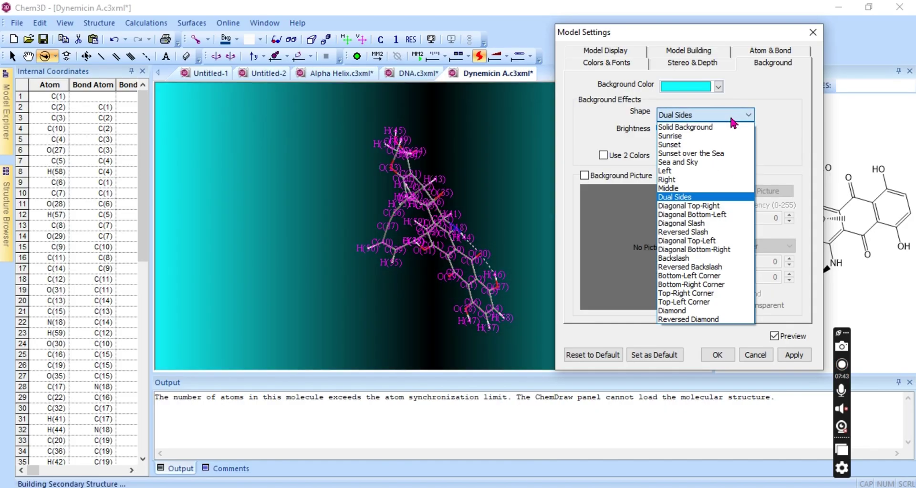
click(692, 206)
Turn on Use 2 Colors with a red, then yellow second colour and light sage green main colour.
click(614, 156)
click(693, 155)
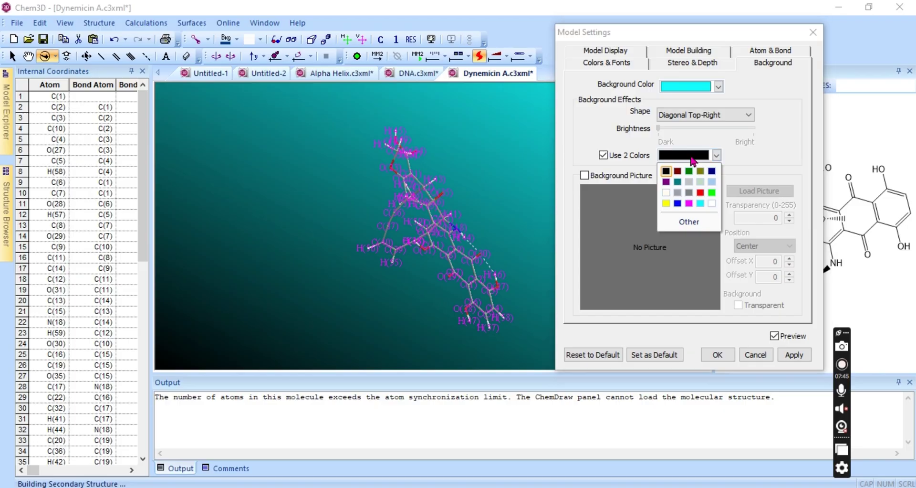
click(700, 192)
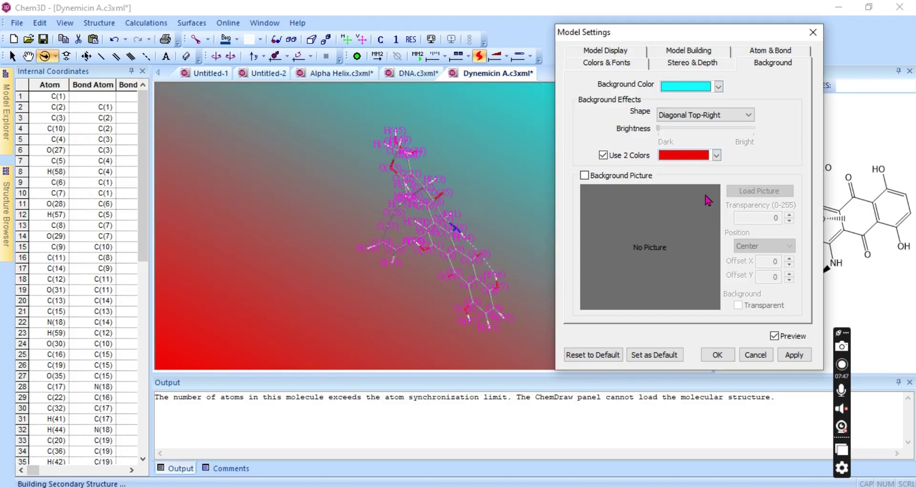
click(702, 156)
click(666, 214)
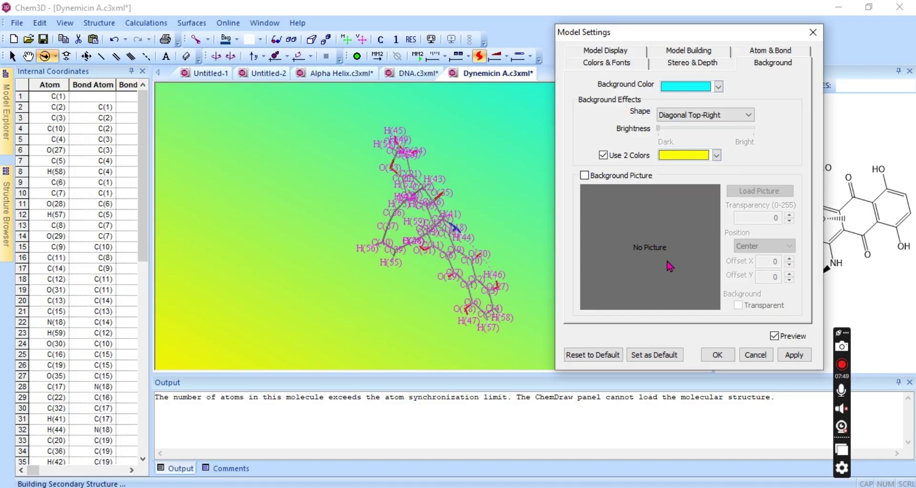
click(718, 86)
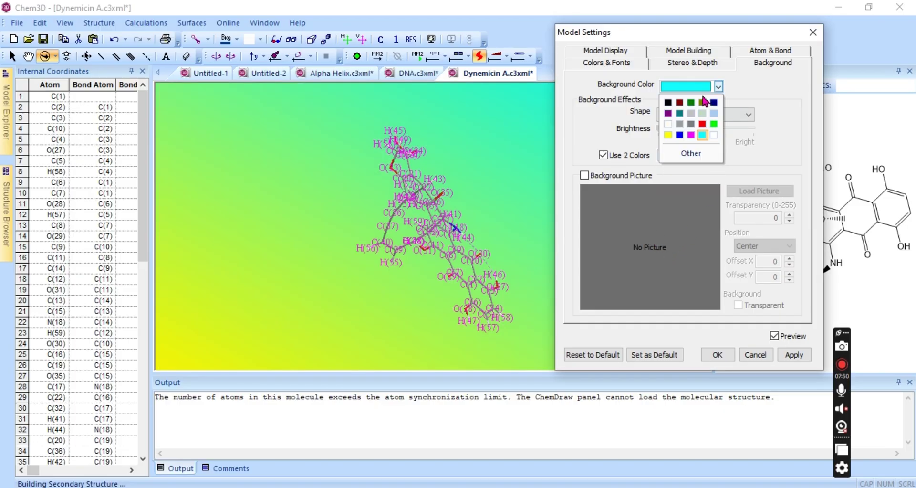
click(698, 121)
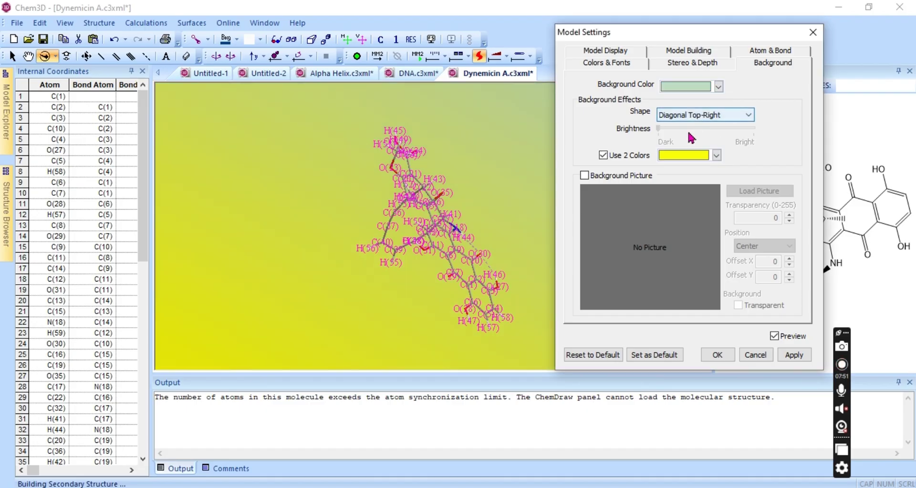
Enable Background Picture, cancel the file browser, and discard all Model Settings changes.
click(619, 178)
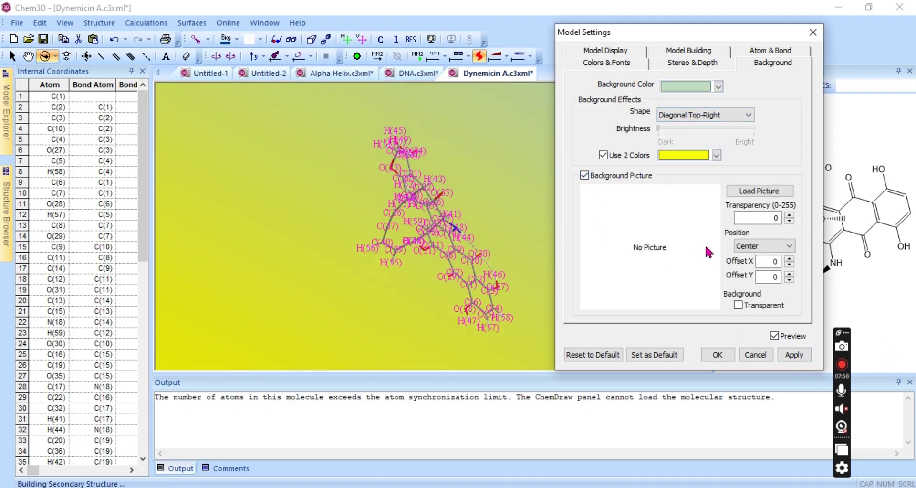
click(766, 191)
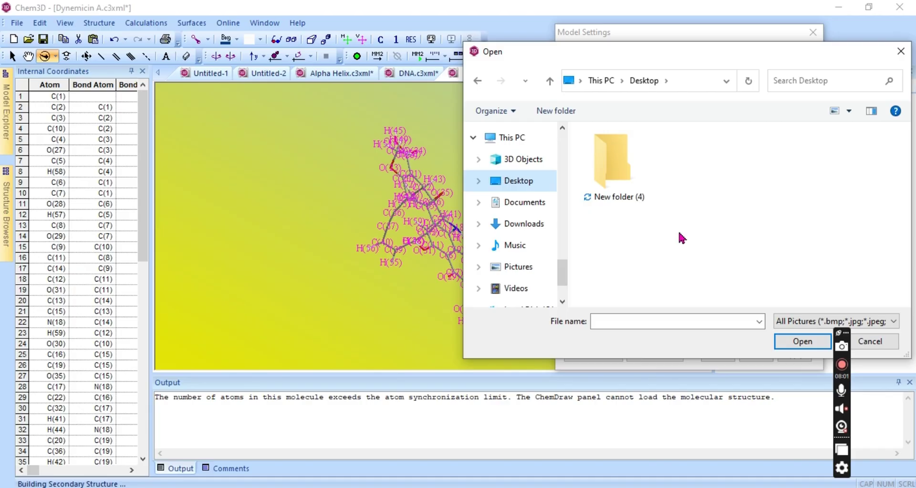
click(874, 340)
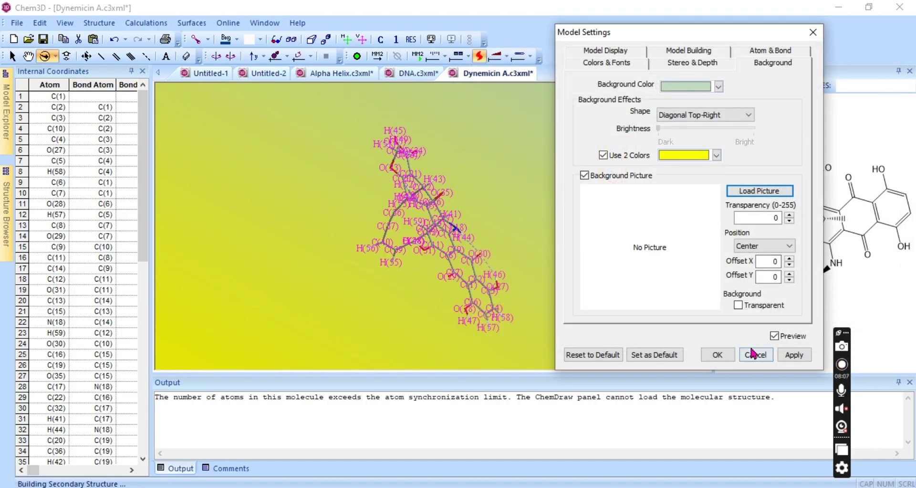
click(752, 354)
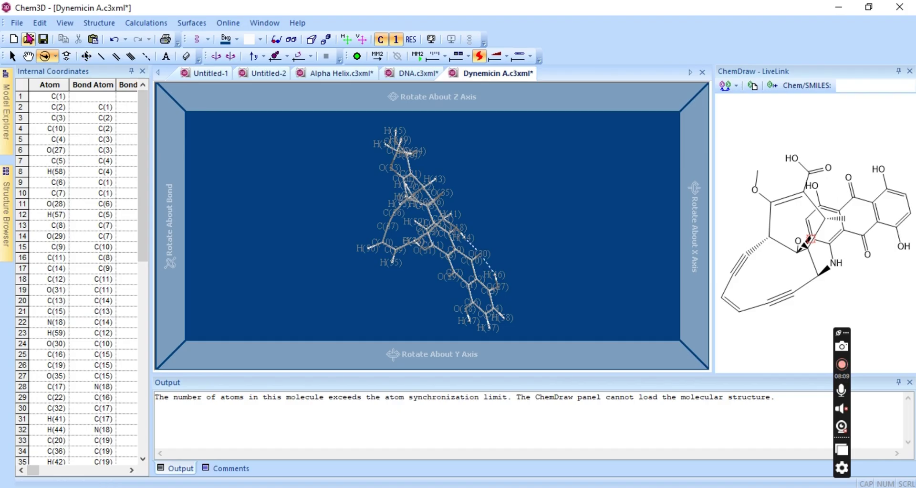
click(17, 23)
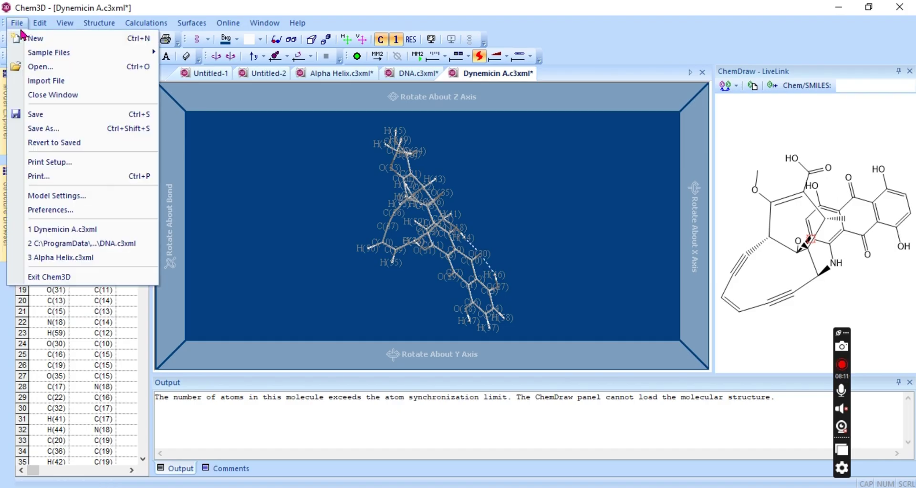
click(262, 272)
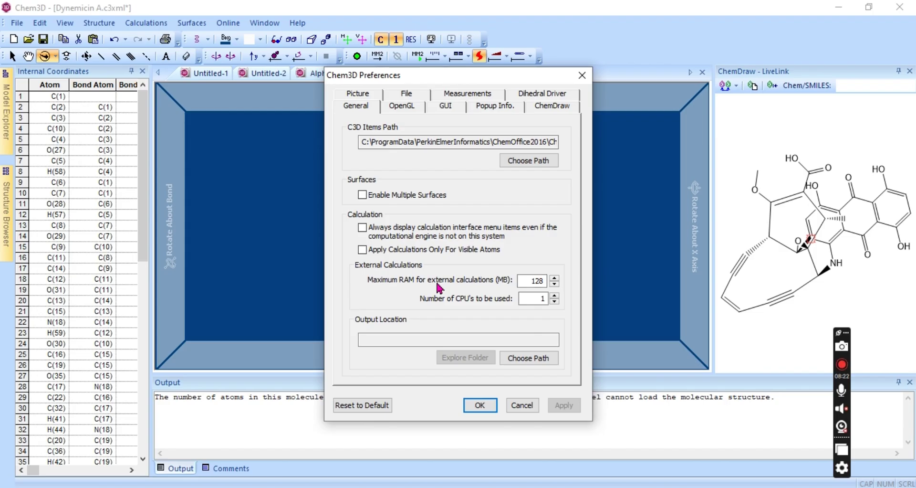
double_click(543, 298)
key(BackSpace)
text(1)
click(361, 94)
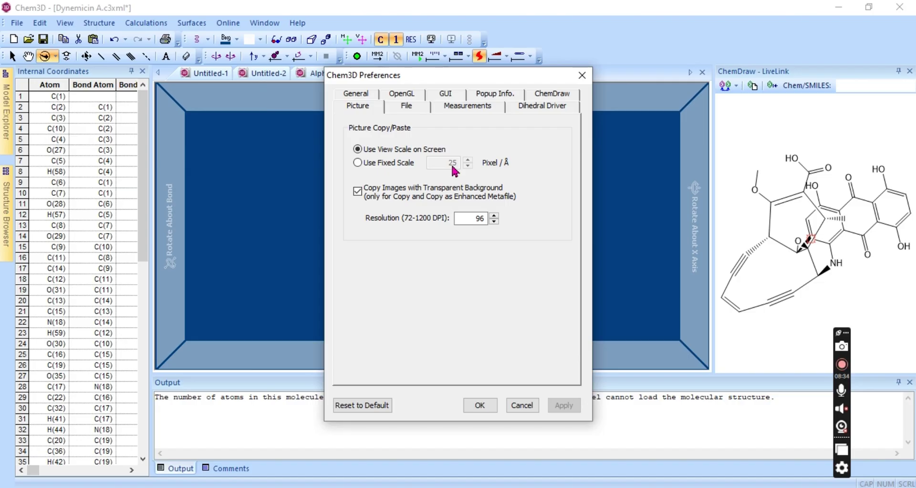
click(426, 111)
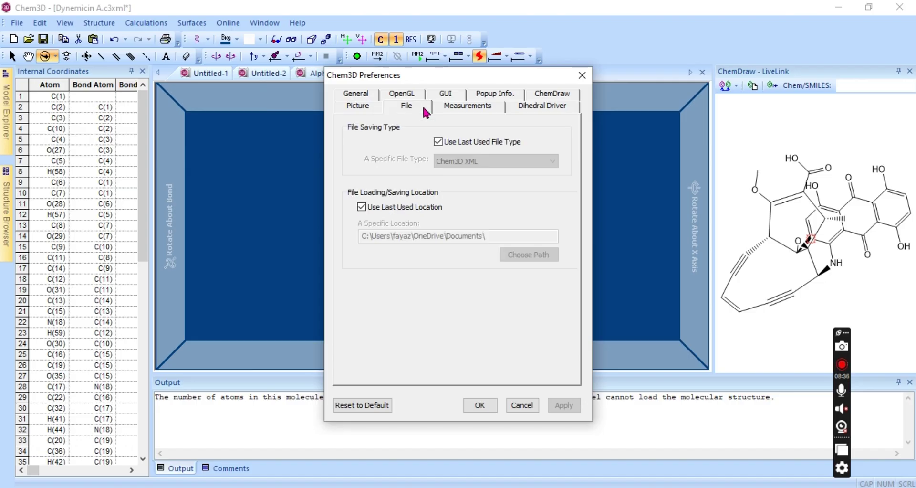
click(461, 94)
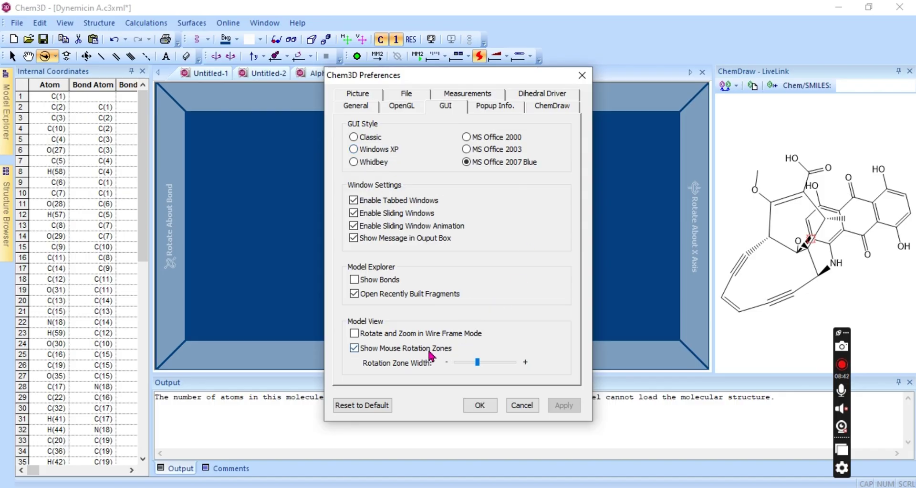
click(545, 96)
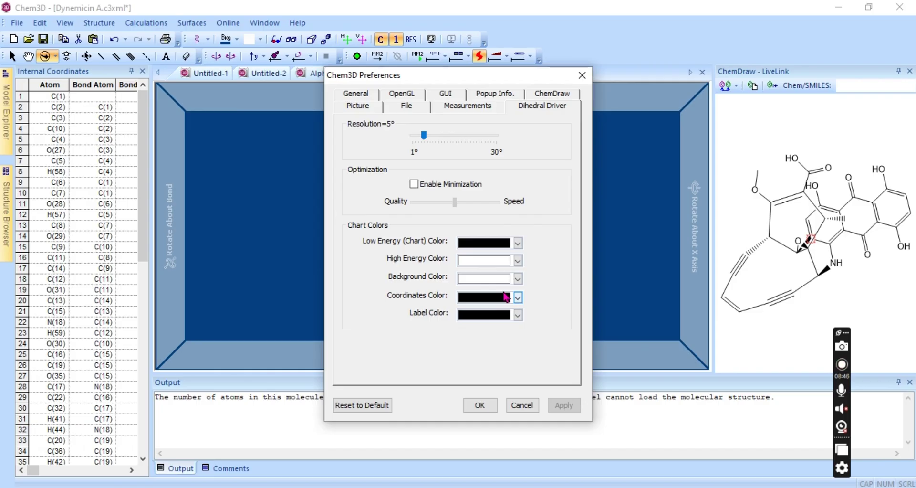
click(522, 405)
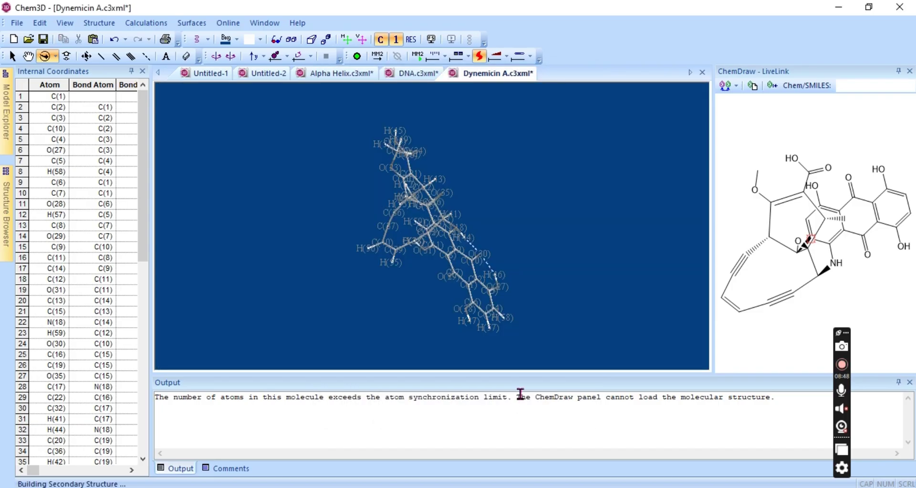
click(74, 26)
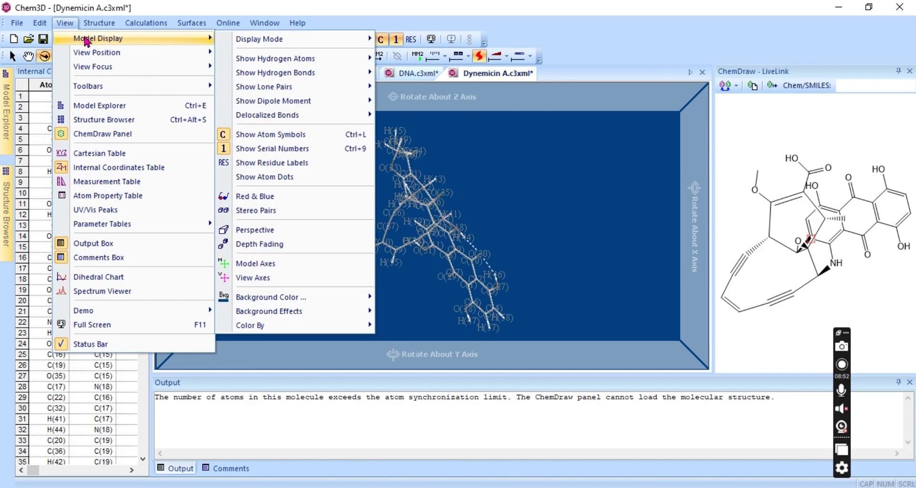
click(265, 23)
click(113, 24)
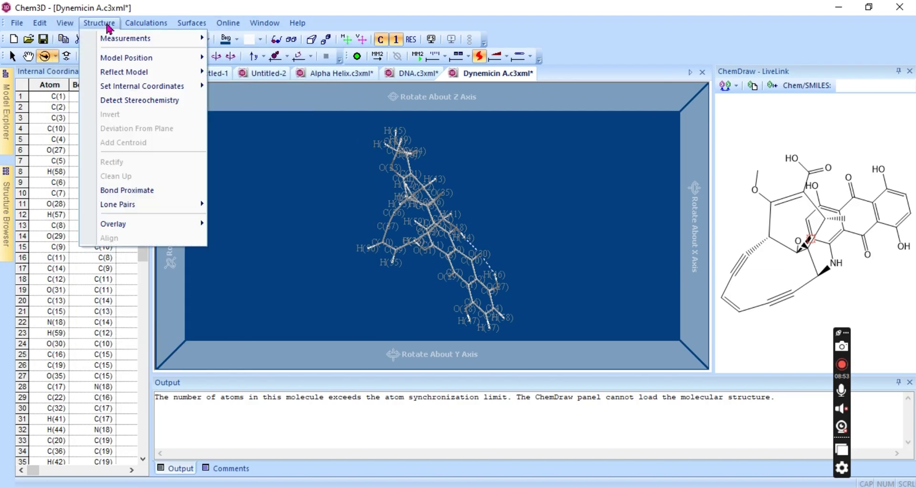
mouse_move(88, 46)
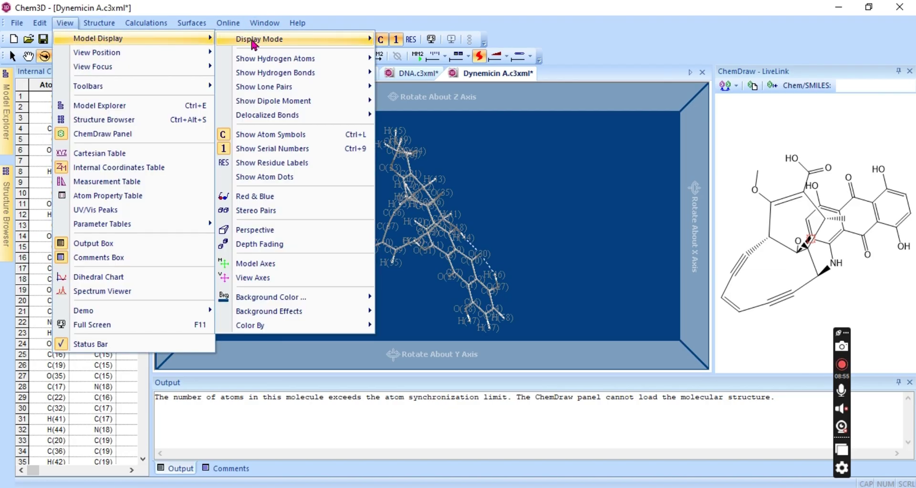
mouse_move(253, 39)
click(663, 50)
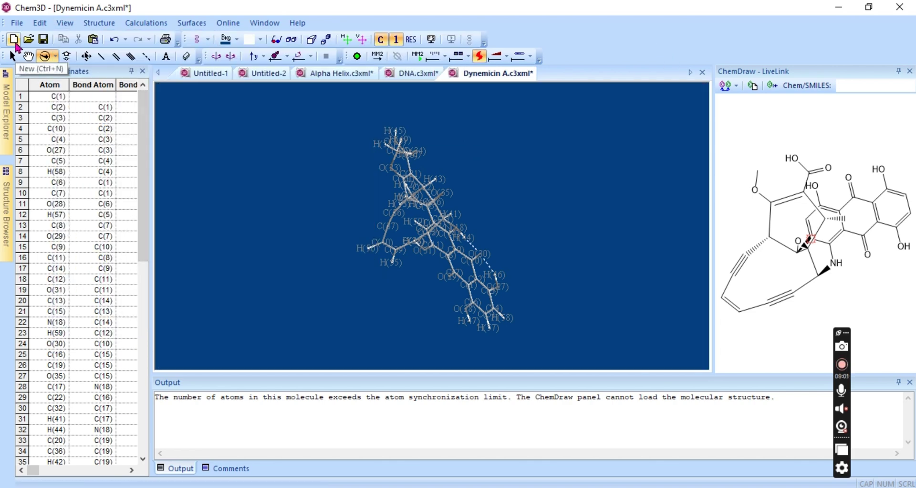
In a new document, sketch aniline in ChemDraw LiveLink: a benzene ring with an NH2 bond.
click(13, 39)
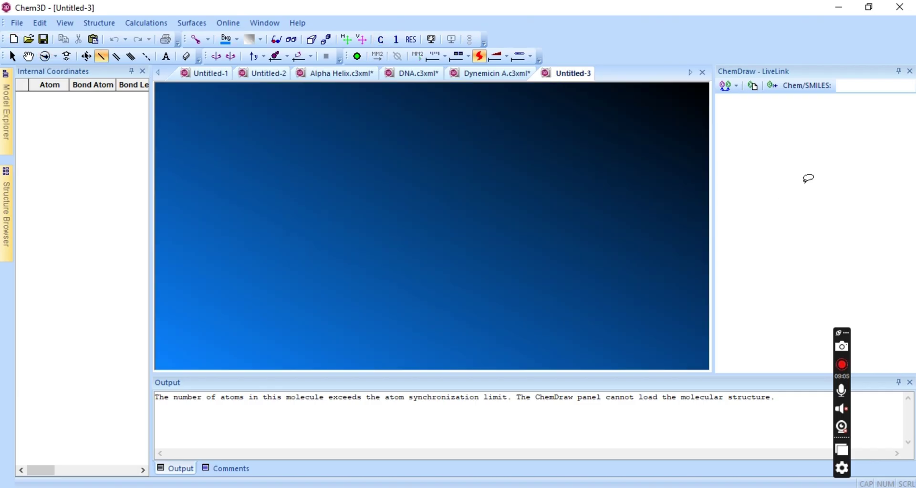
click(809, 178)
click(49, 418)
click(802, 181)
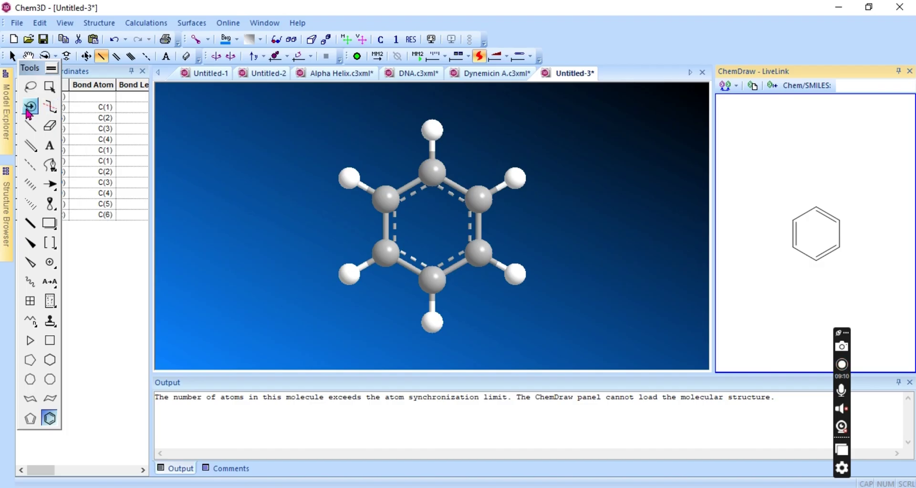
drag(816, 207, 813, 175)
key(n)
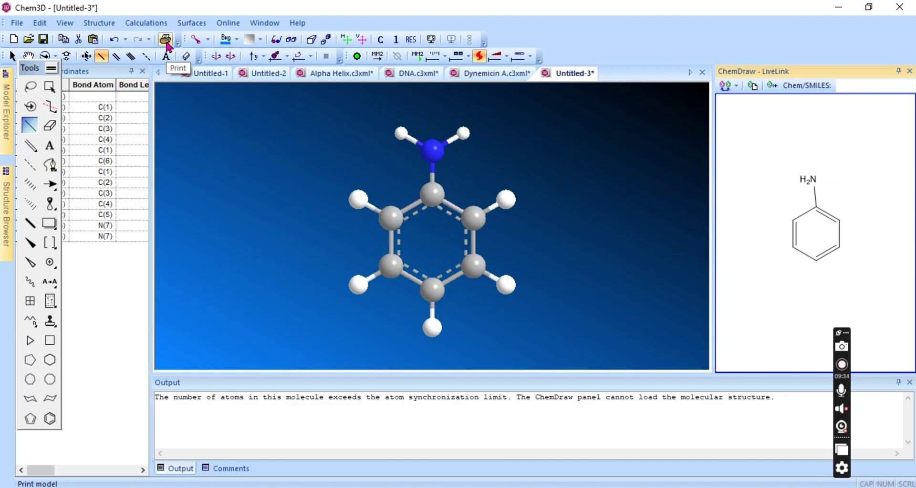
click(209, 41)
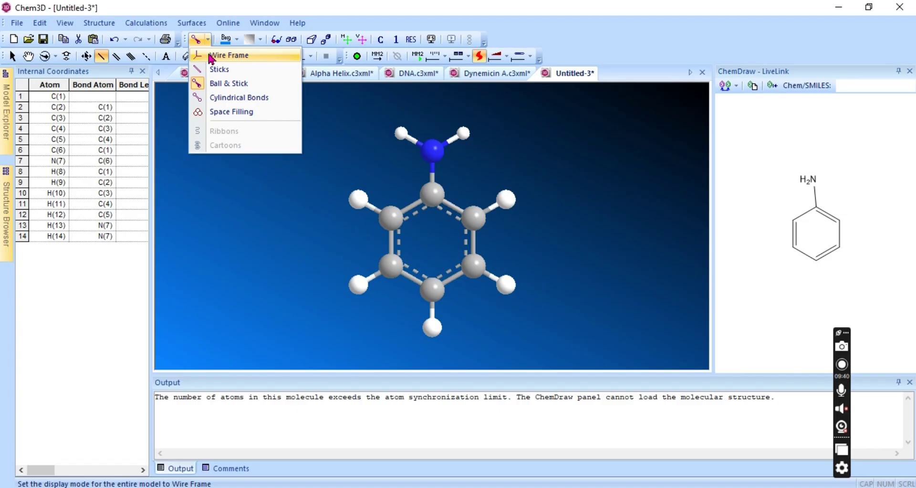
click(211, 56)
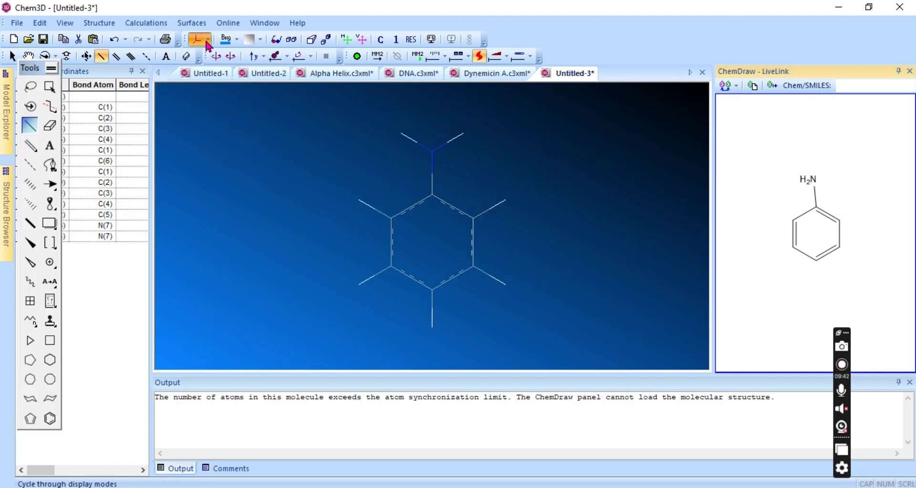
click(208, 41)
click(214, 68)
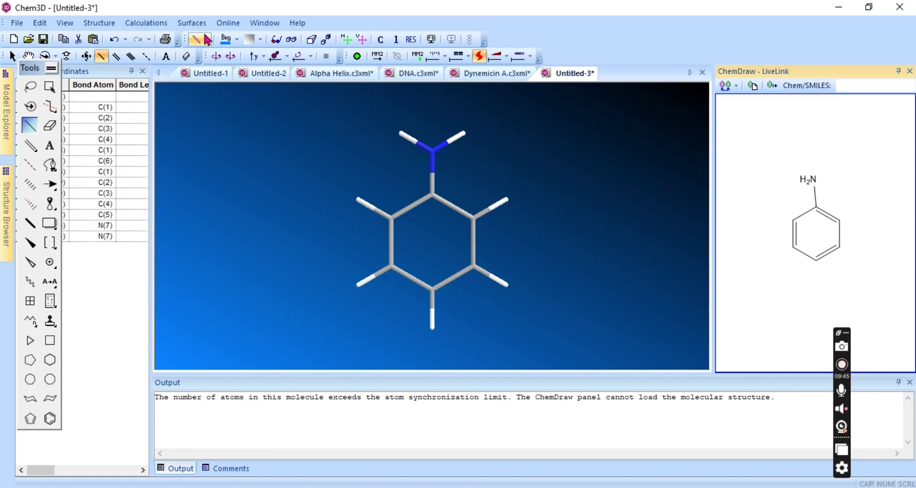
click(208, 41)
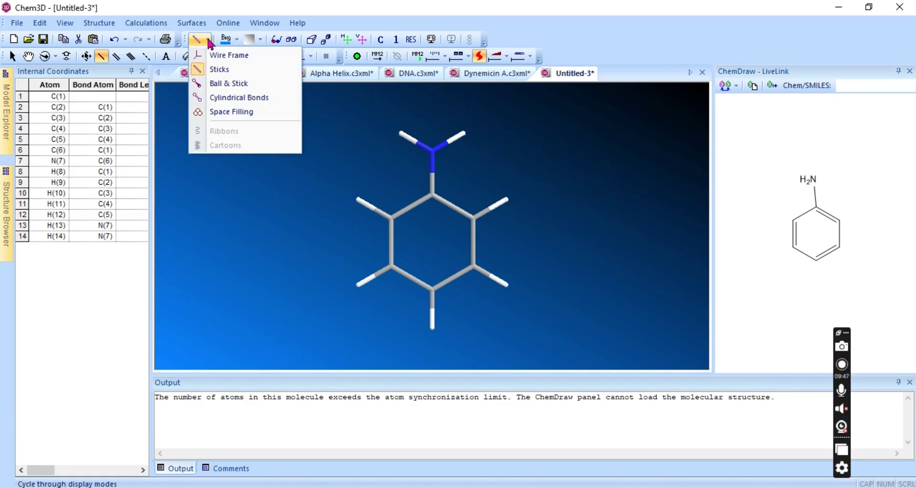
click(215, 84)
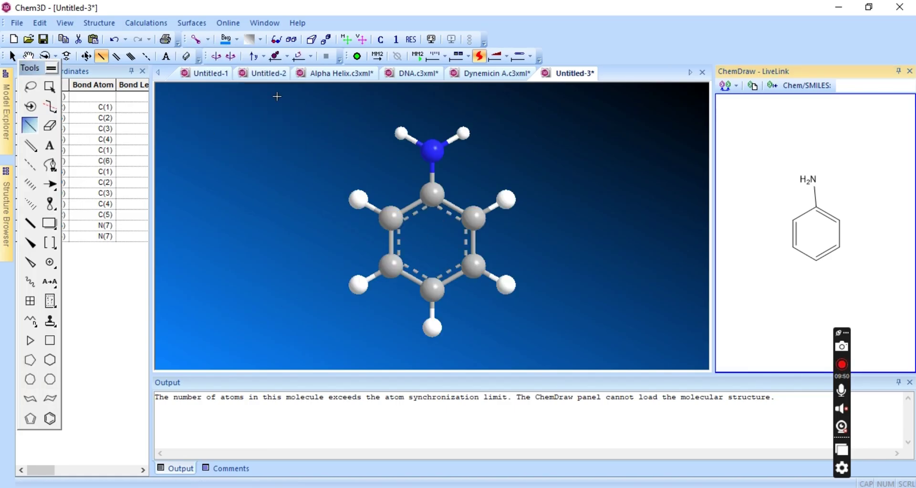
click(237, 40)
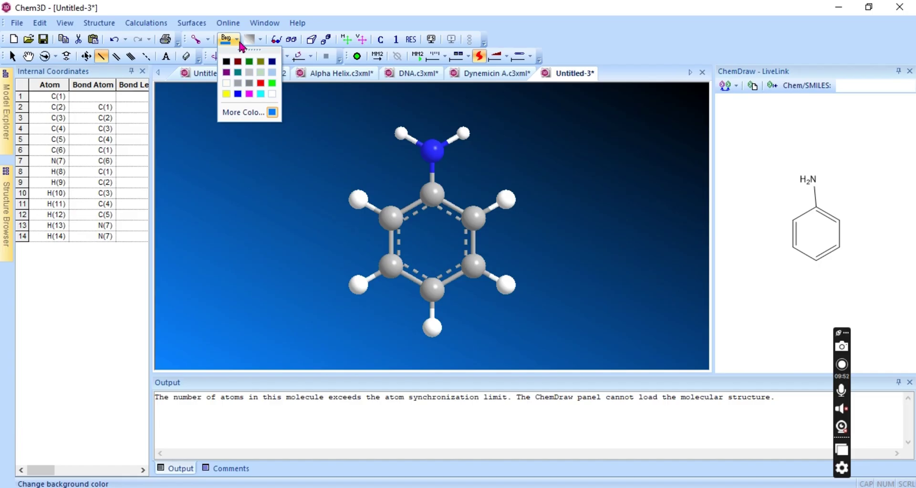
click(212, 46)
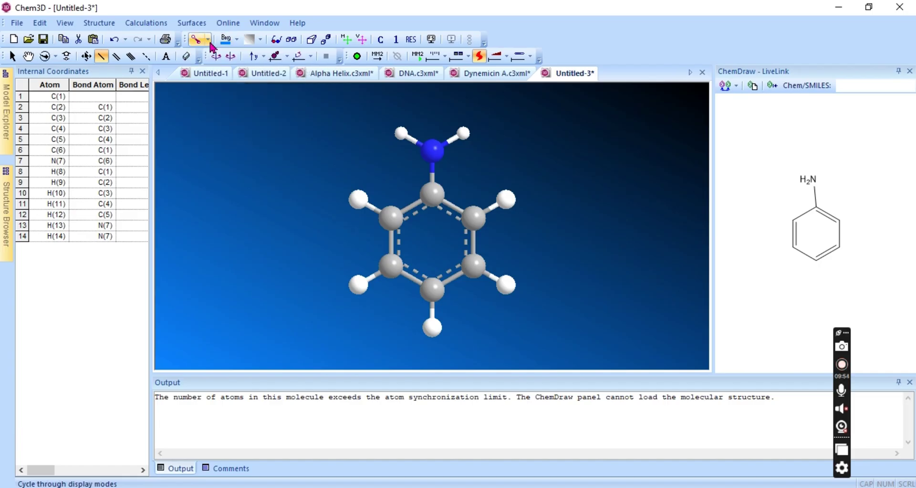
click(209, 42)
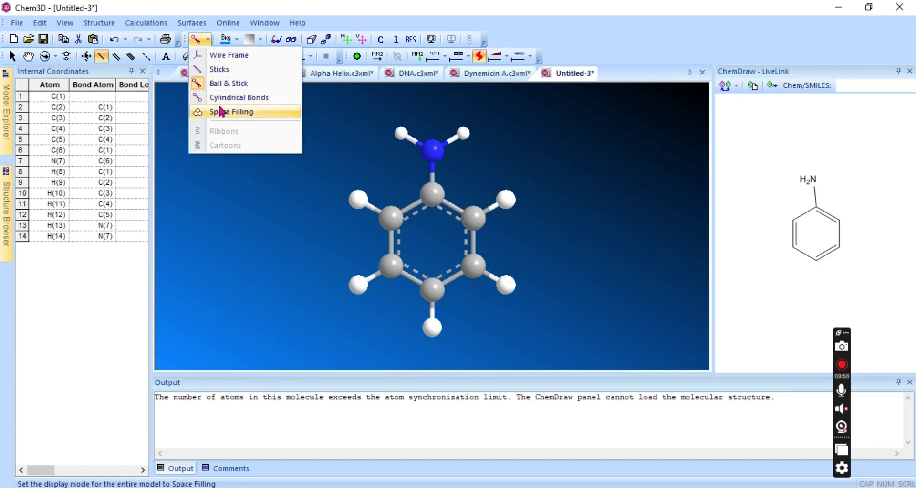
click(226, 41)
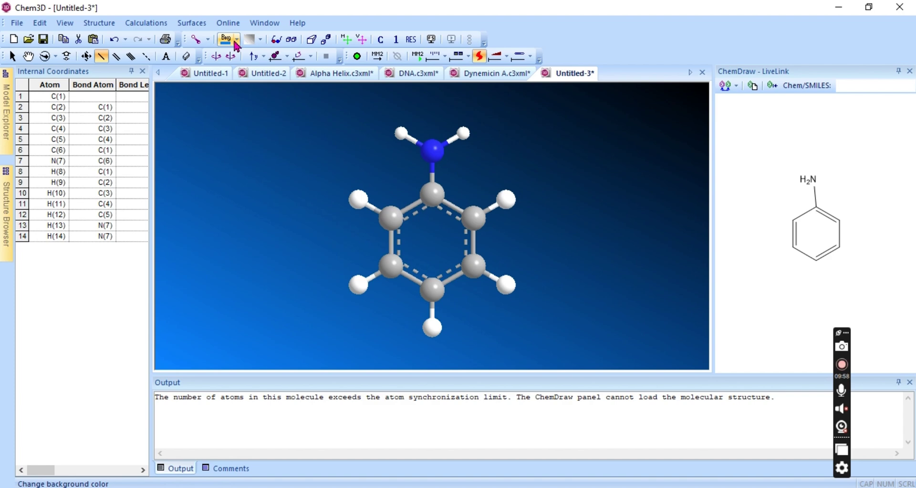
Make the background yellow and look through the File, Online and Window menus.
click(237, 39)
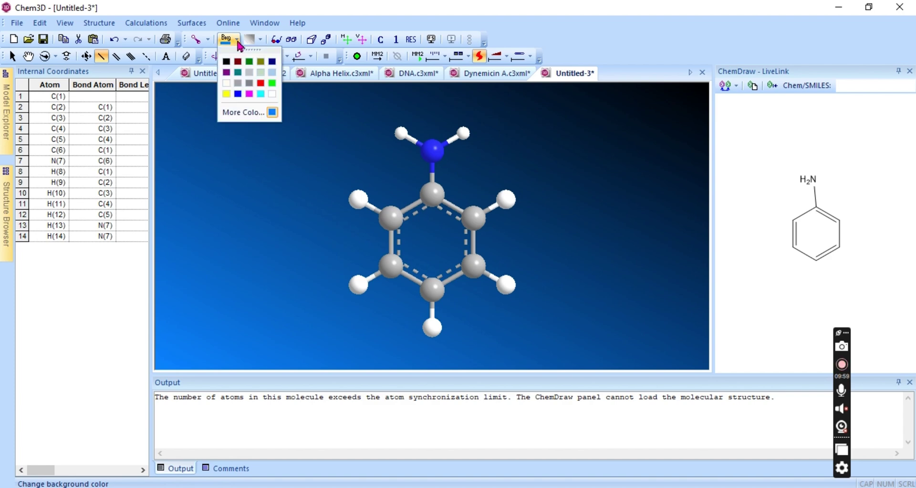
click(231, 96)
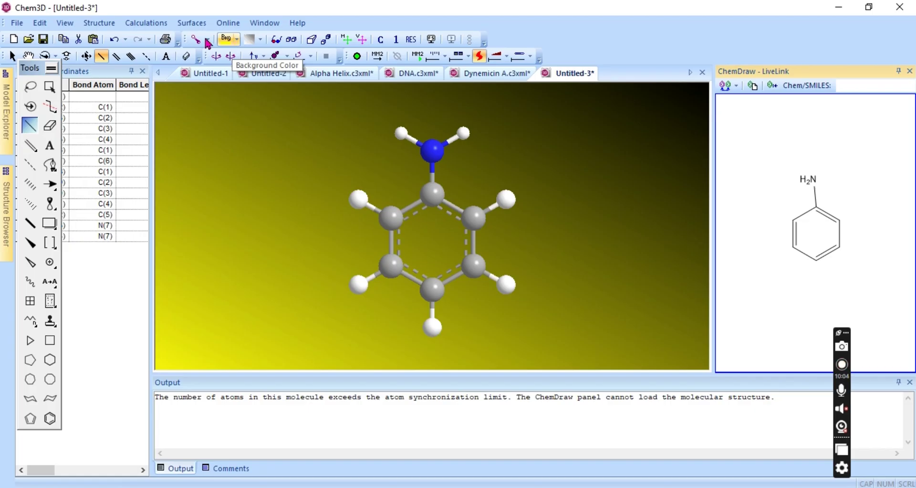
click(17, 23)
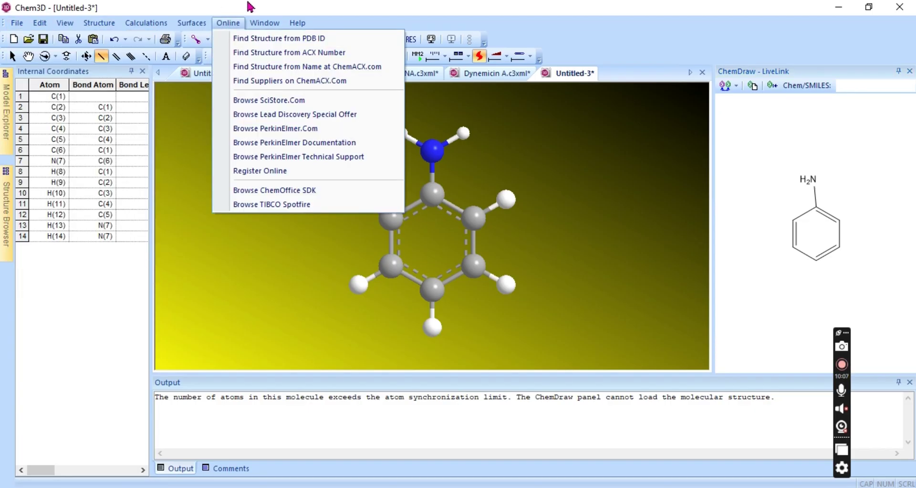
click(146, 22)
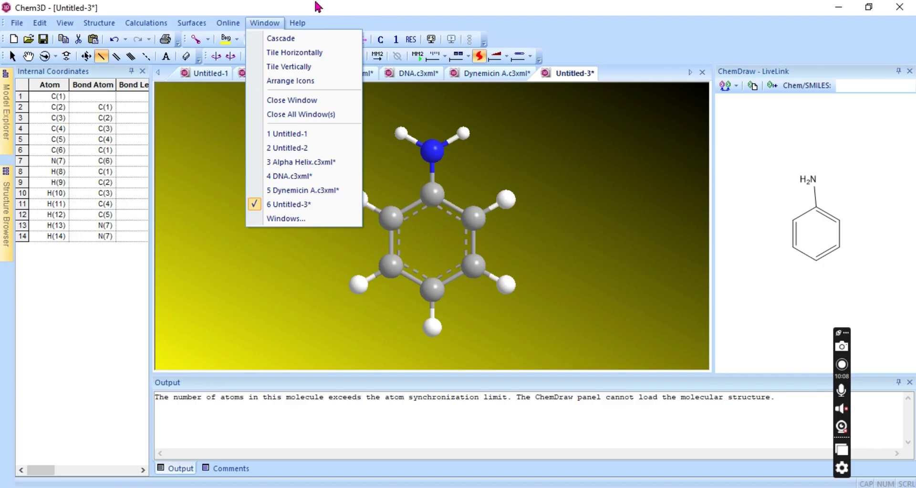
key(Escape)
key(alt+w)
key(Escape)
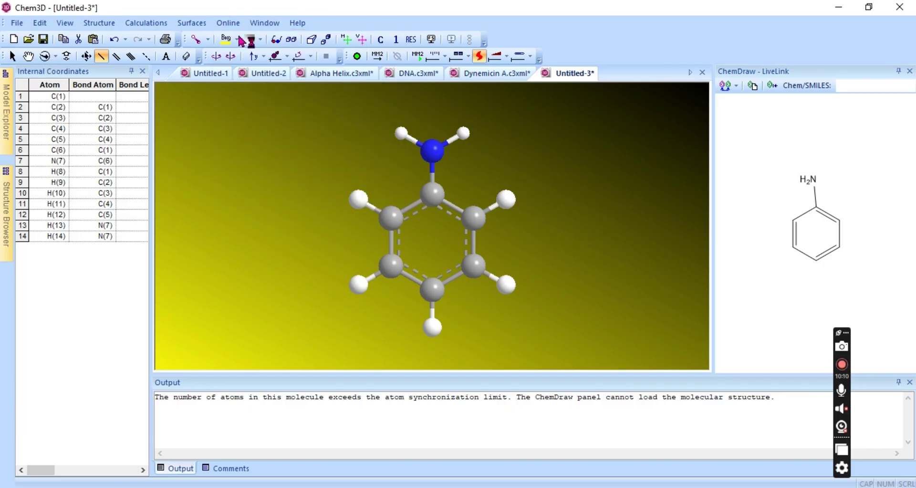
Set the background gradient effect to Left, then to Bottom-Left Corner.
click(262, 40)
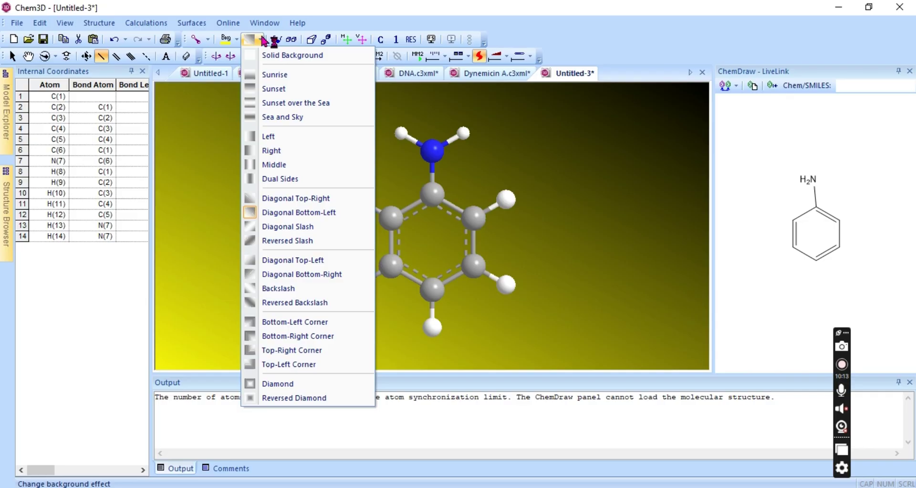
click(286, 140)
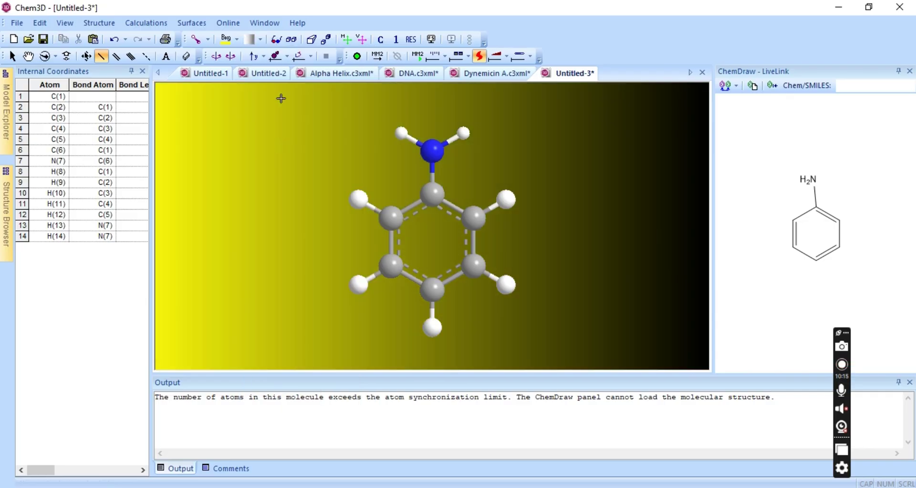
click(260, 39)
click(296, 323)
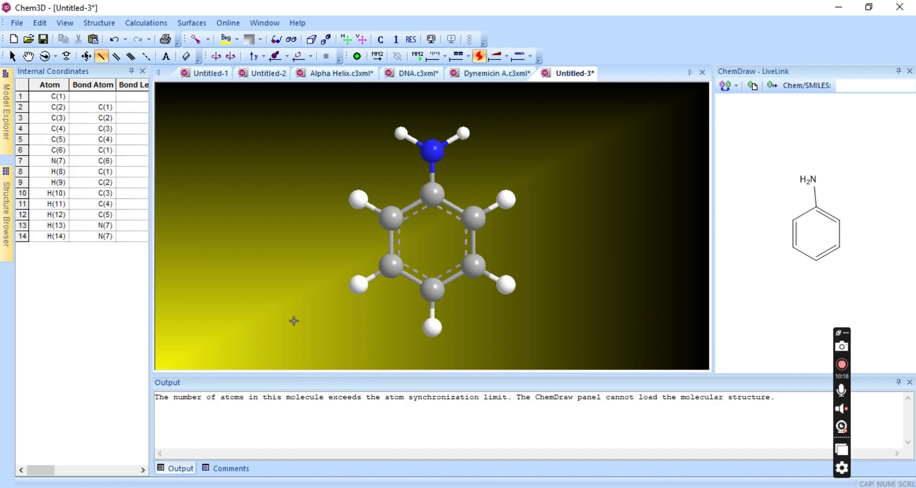
Try Red&Blue 3D rendering, then settle on the Stereo Pairs view.
click(276, 40)
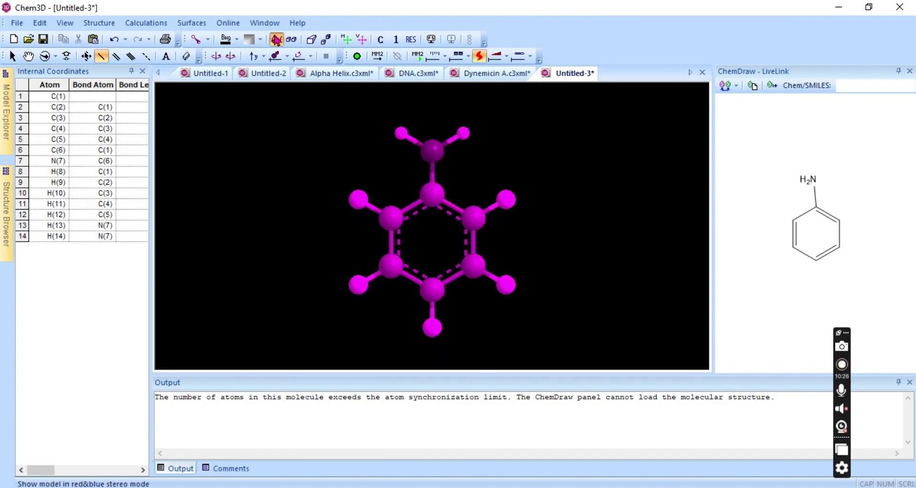
click(277, 40)
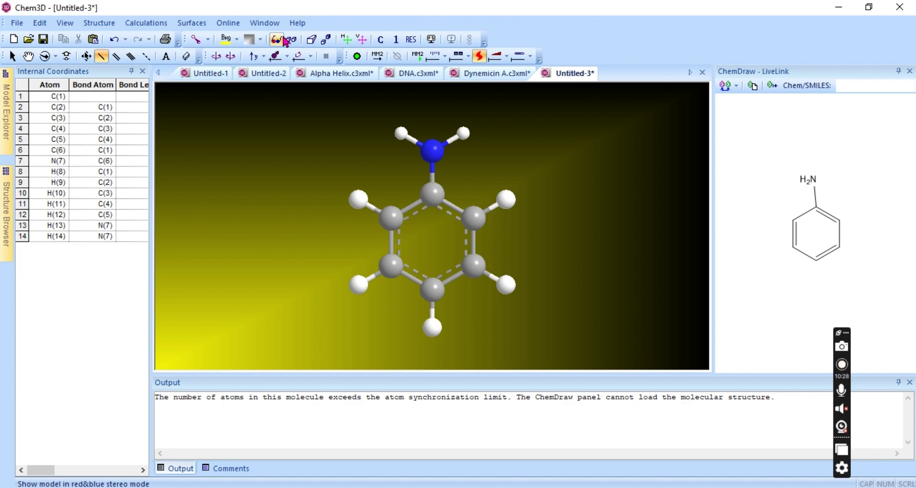
click(292, 40)
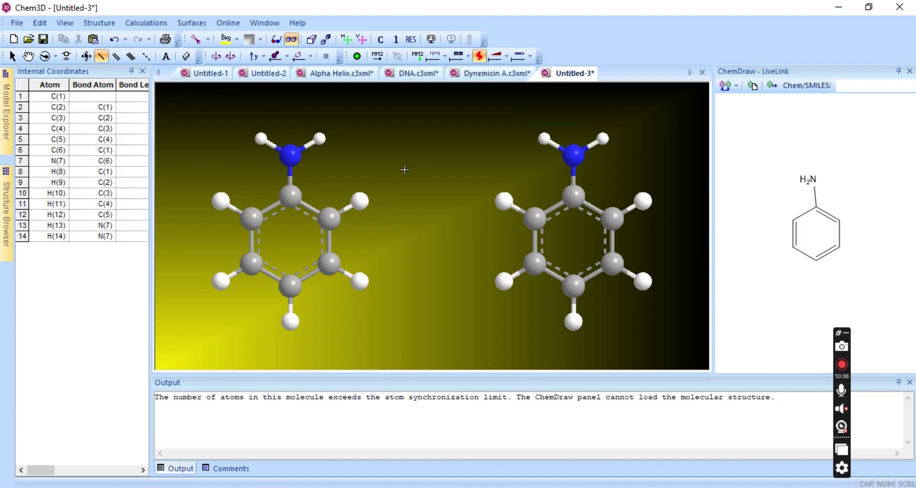
click(290, 42)
click(289, 43)
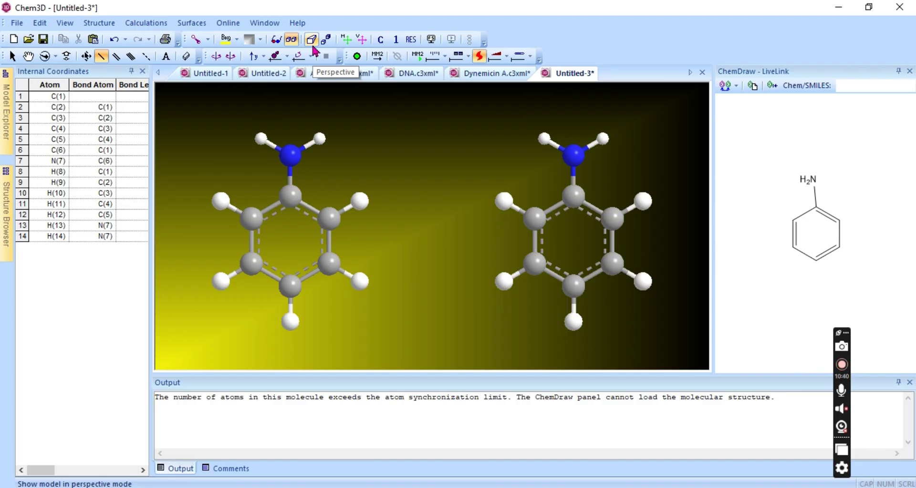
Turn on perspective rendering and undo an accidentally added bond with Ctrl+Z.
click(314, 48)
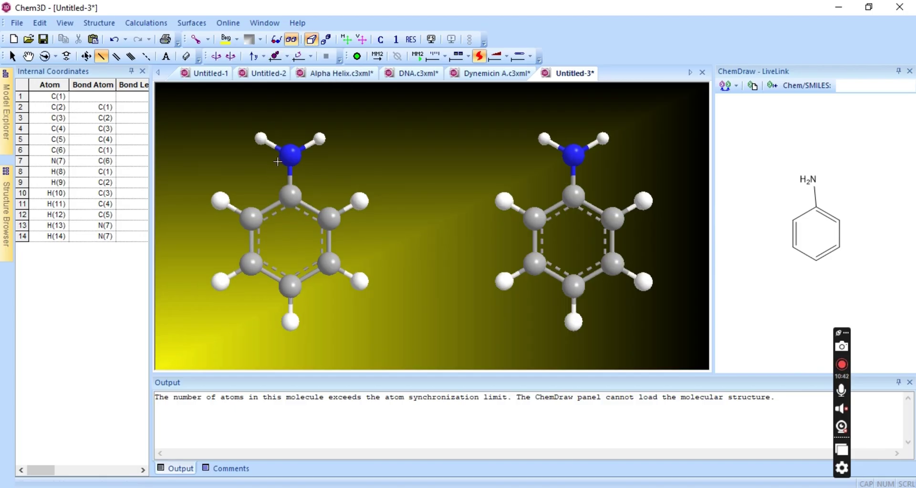
click(263, 253)
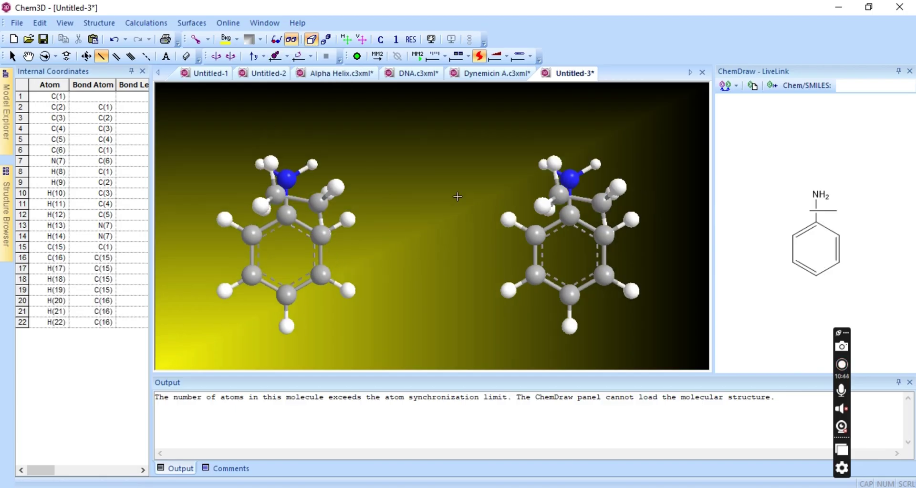
key(h)
key(ctrl+z)
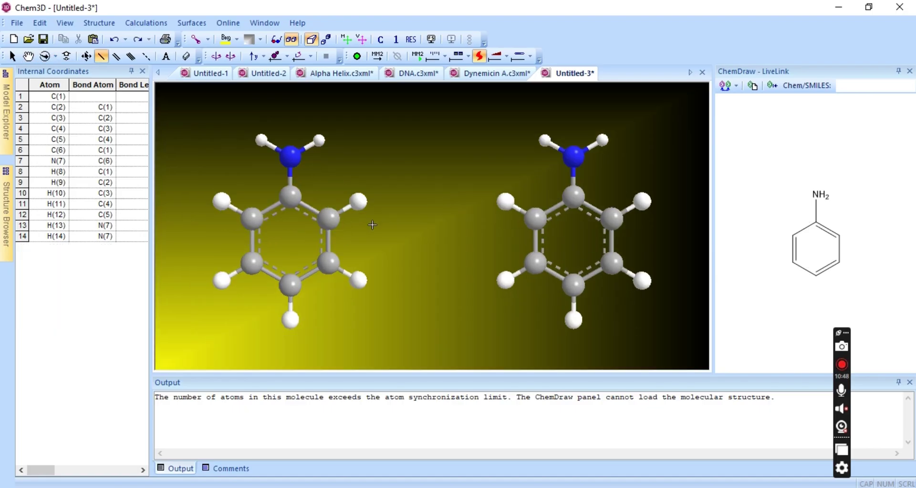
Try depth fading, leave it off, and show the view axes instead of the model axes.
click(326, 40)
click(326, 39)
click(326, 40)
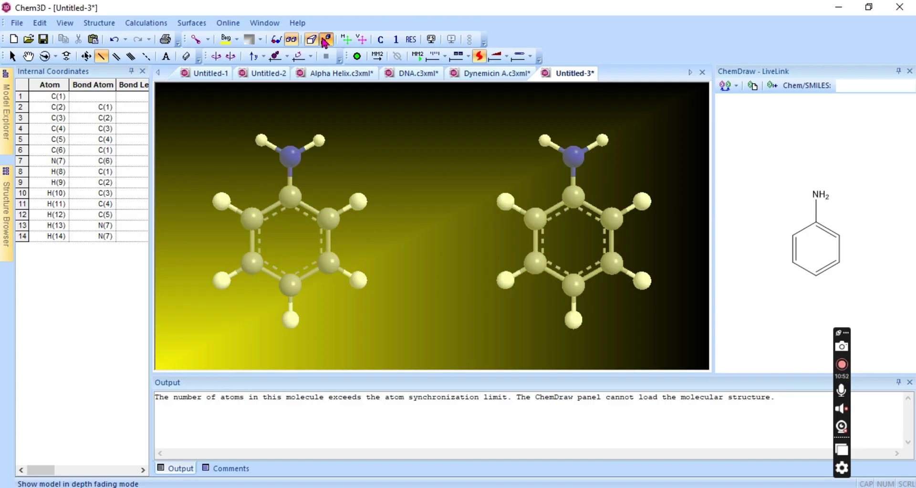
click(326, 39)
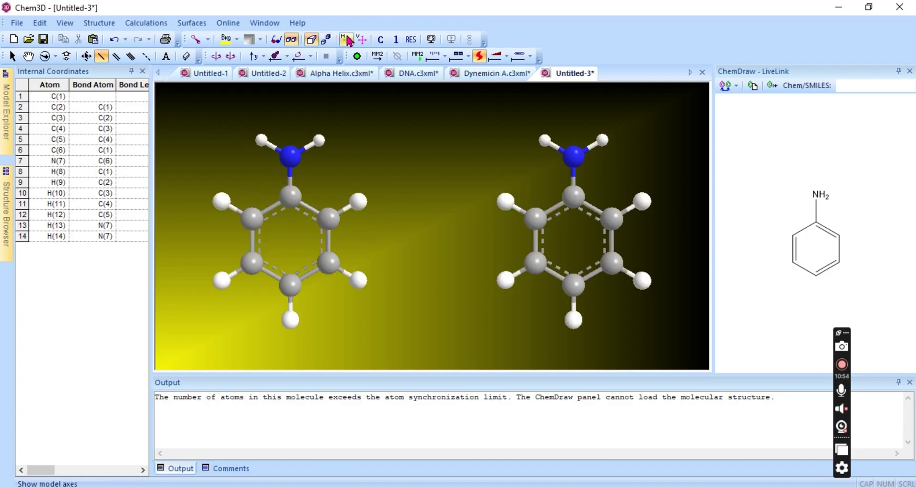
click(347, 40)
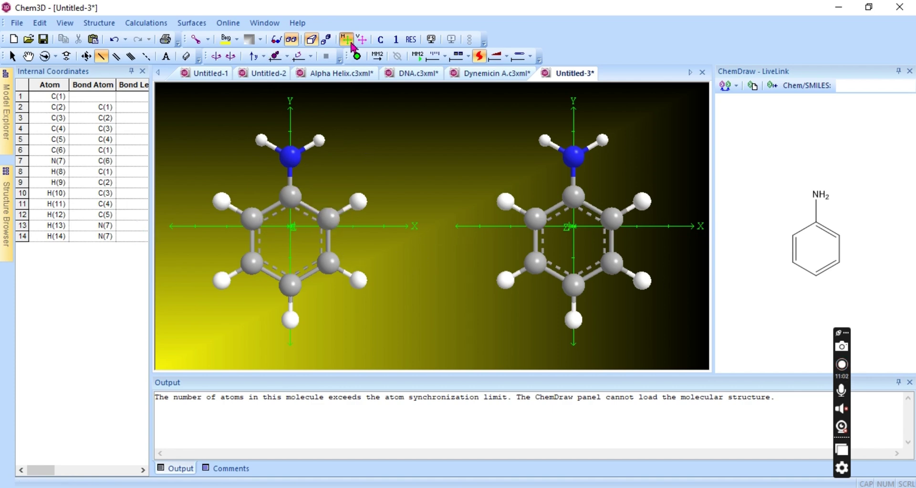
click(360, 41)
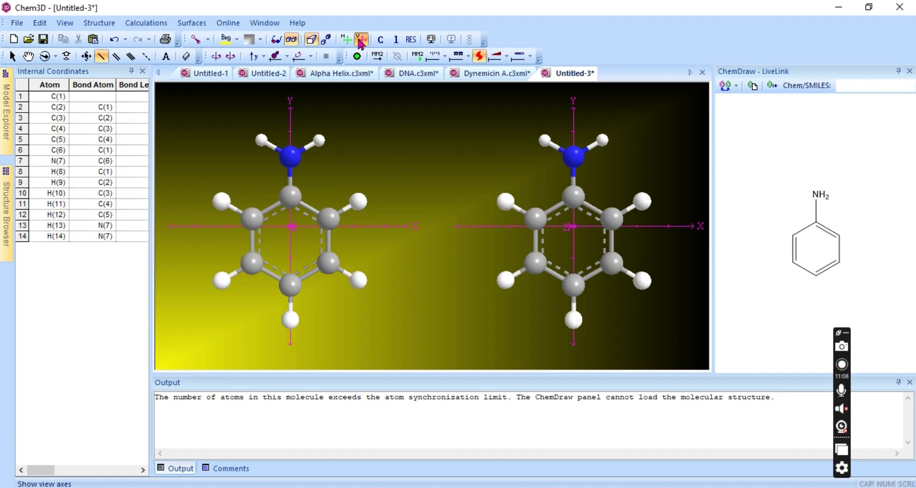
Show and hide atom symbol and serial number labels, then turn on residue labels.
click(384, 41)
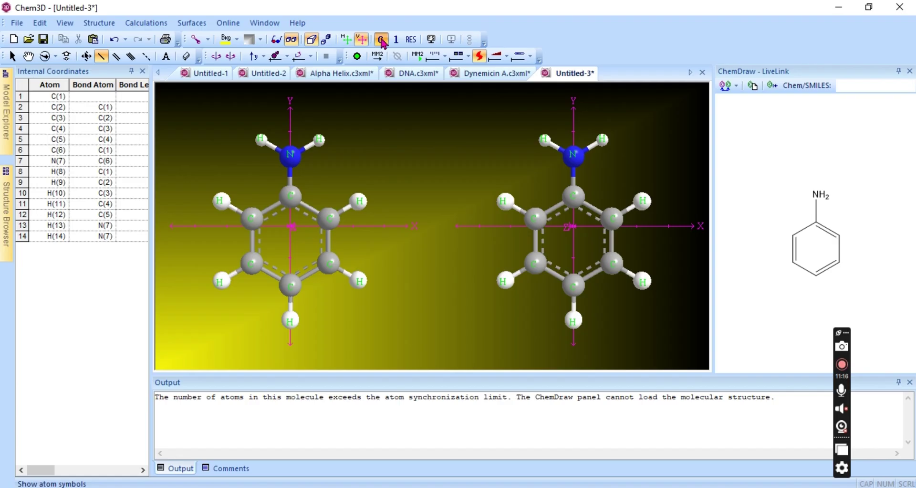
click(384, 42)
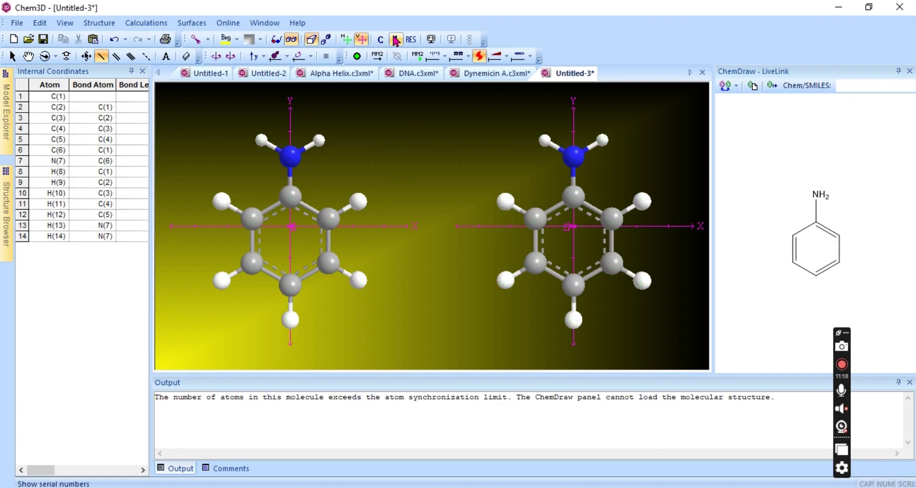
click(396, 41)
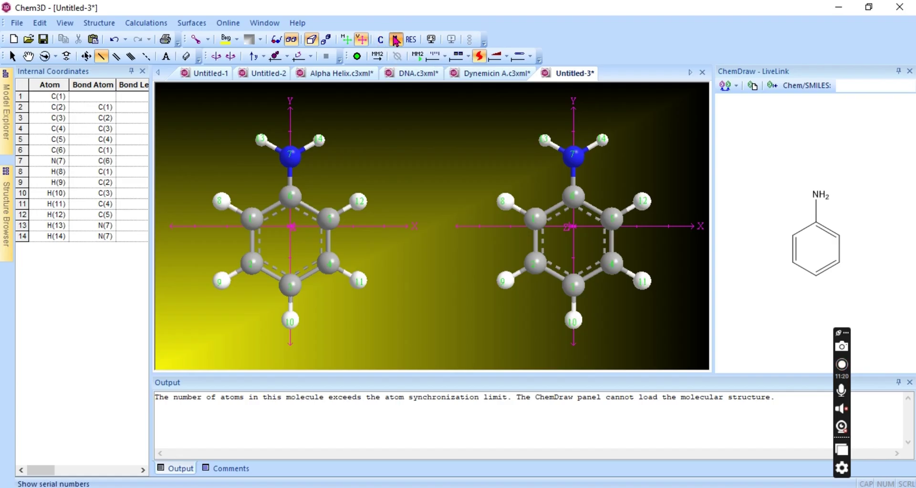
click(396, 41)
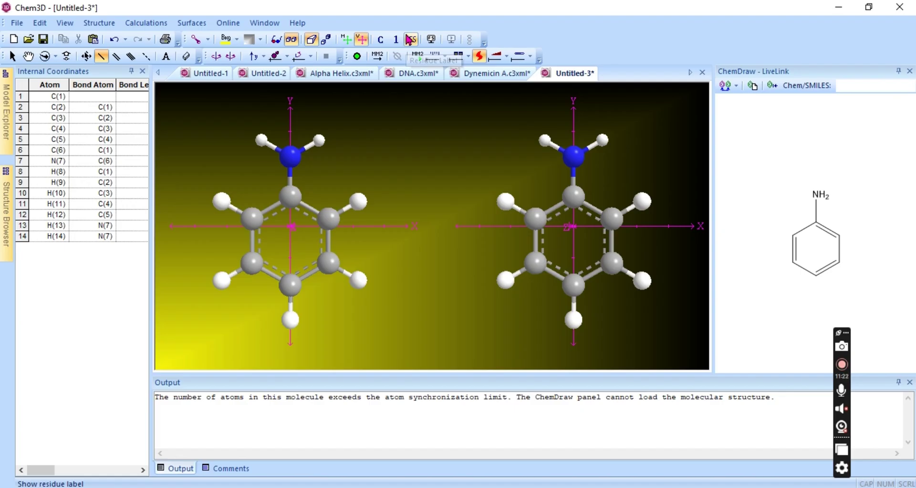
click(411, 39)
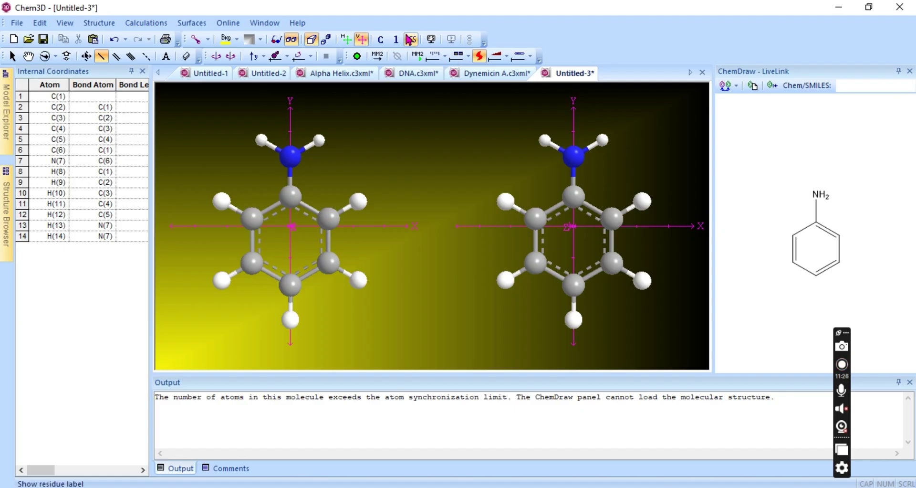
click(436, 44)
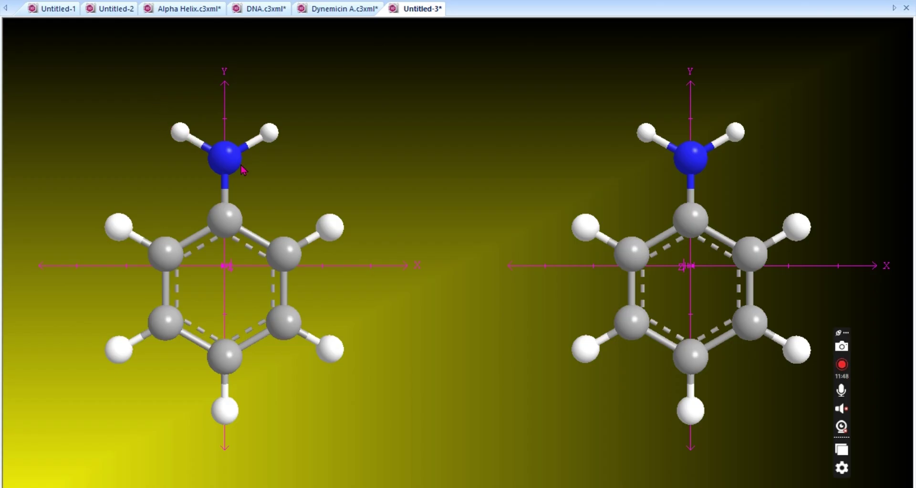
mouse_move(110, 222)
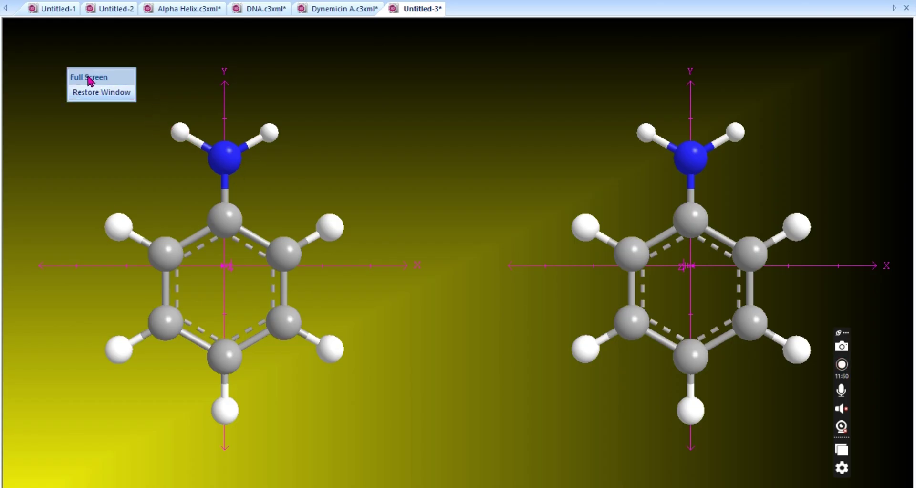
click(96, 93)
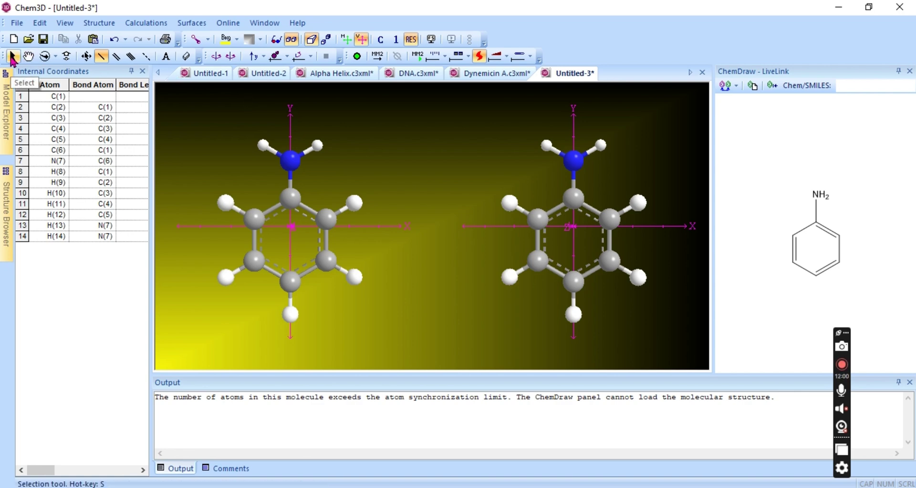
Select atoms C(4), then C(5), and hide the X/Y axes on both models.
click(12, 57)
click(326, 261)
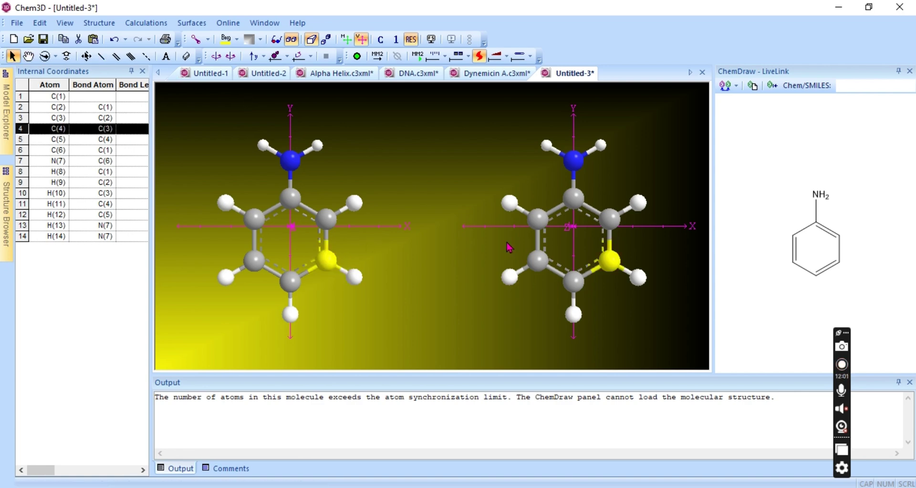
click(596, 224)
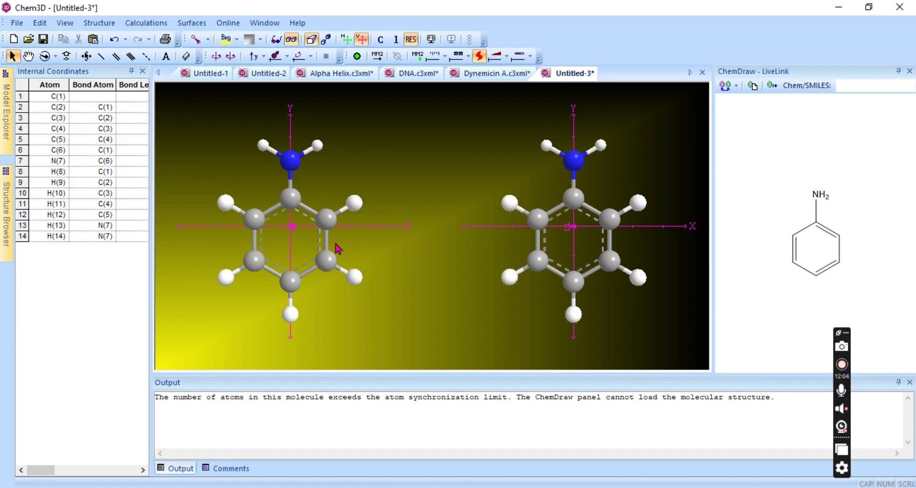
click(327, 224)
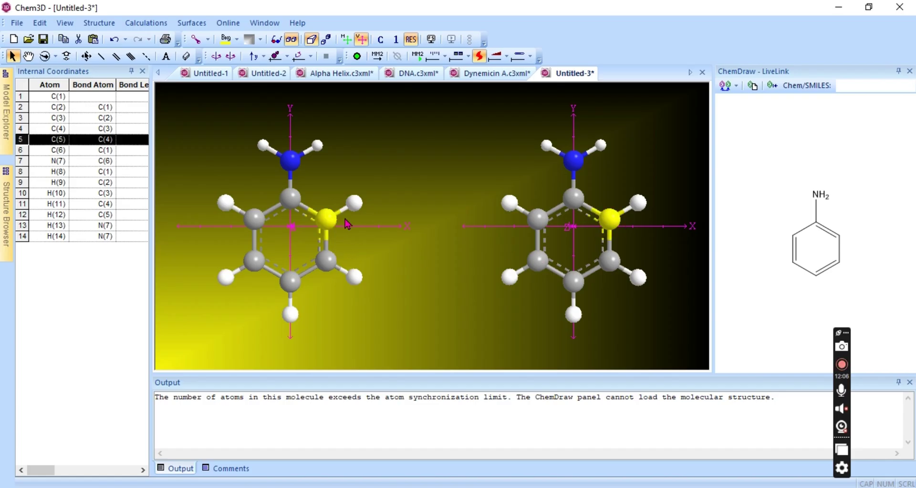
click(361, 39)
Select C(3), C(2), H(10), H(8) and N(7), then translate both models within the view.
click(290, 281)
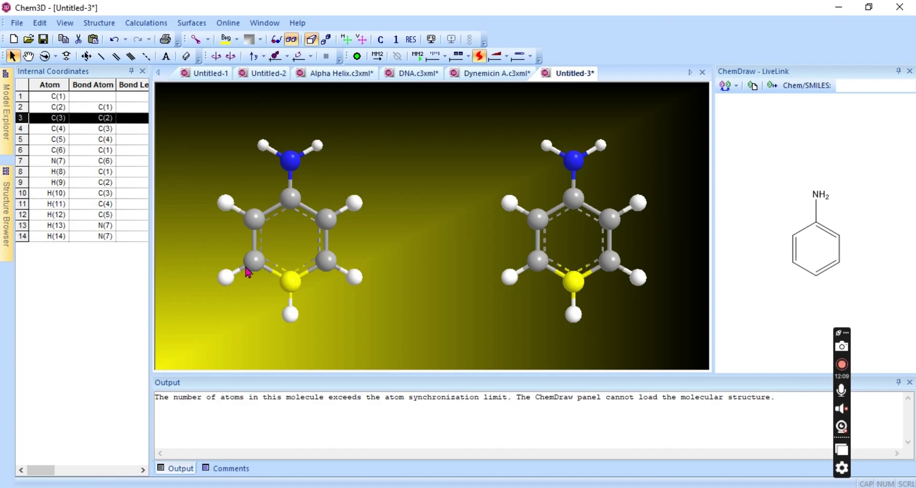
click(256, 258)
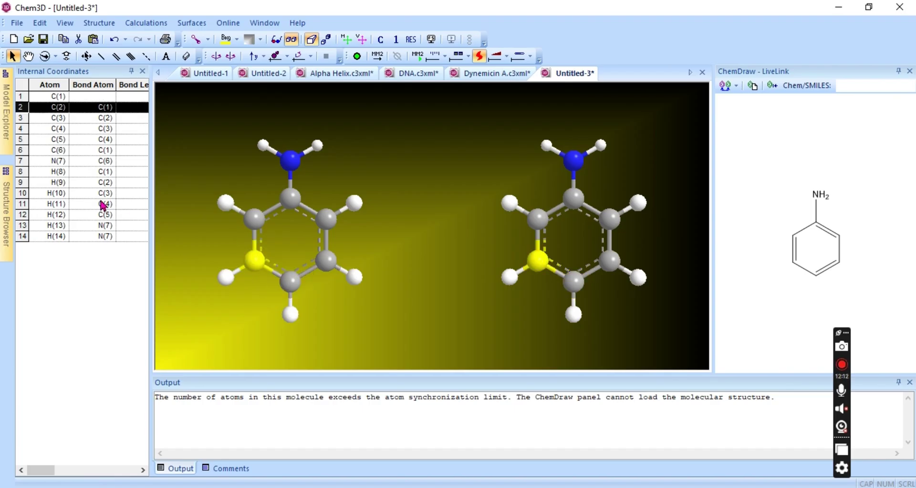
click(43, 193)
click(95, 173)
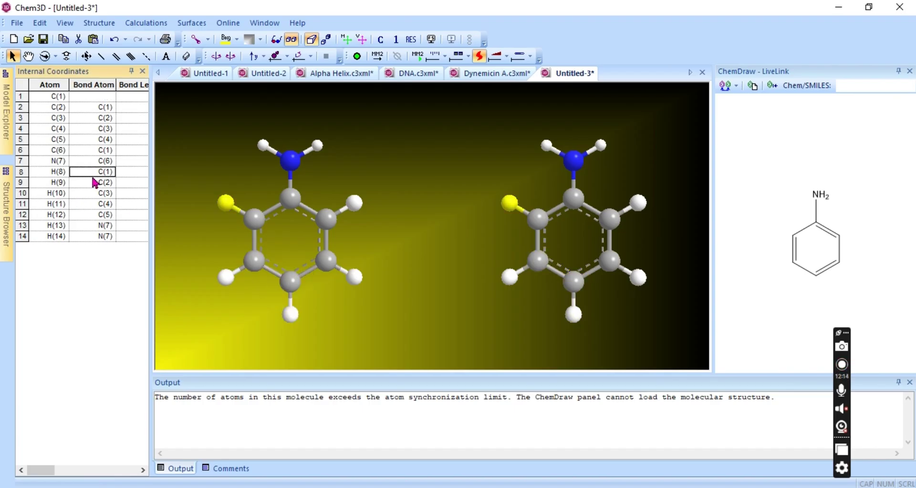
click(68, 162)
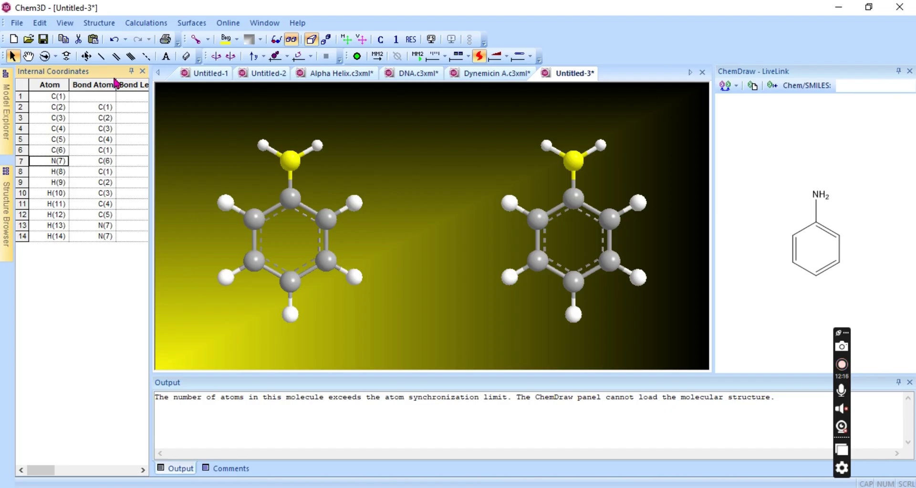
click(28, 56)
drag(284, 161, 278, 177)
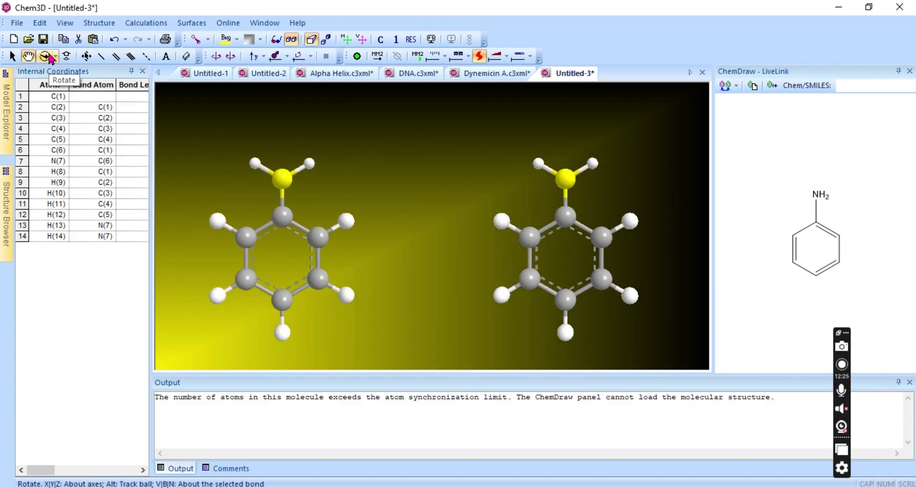
Rotate the aniline so NH2 points right, switch off stereo pairs, and tumble the single model.
click(50, 57)
mouse_move(257, 167)
mouse_down()
mouse_move(262, 286)
mouse_move(284, 362)
mouse_move(437, 197)
mouse_move(235, 171)
mouse_move(248, 288)
mouse_move(316, 302)
mouse_move(401, 222)
mouse_move(260, 183)
mouse_up()
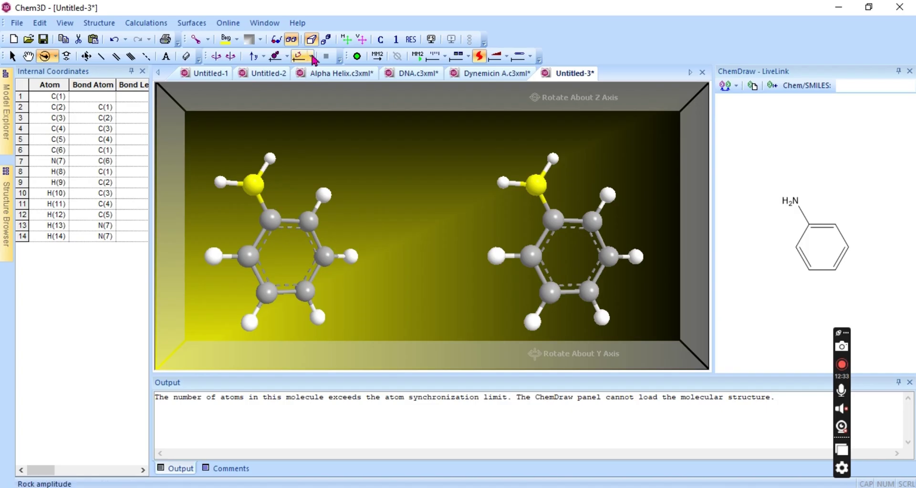
click(310, 42)
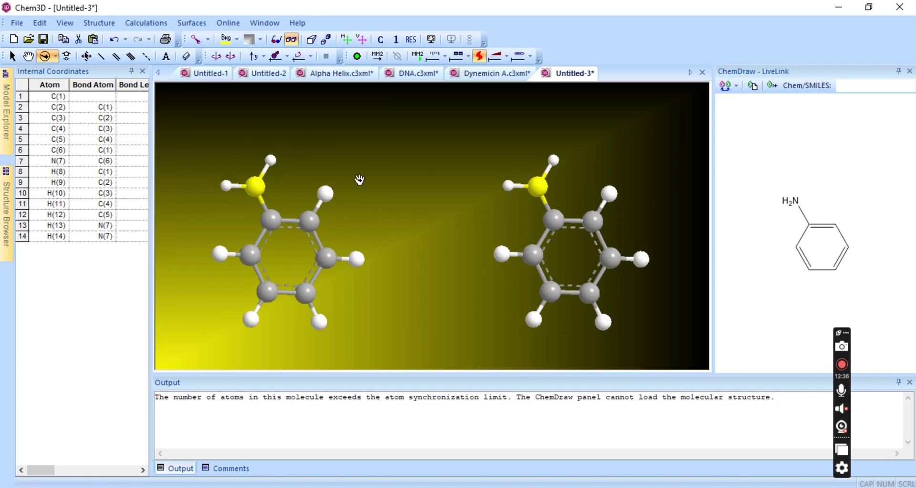
click(292, 39)
drag(409, 218, 272, 344)
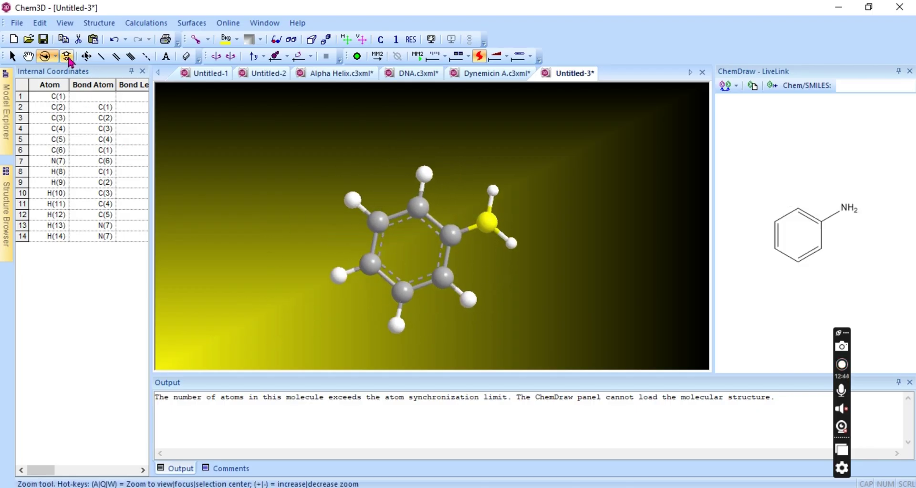
click(67, 58)
mouse_move(409, 235)
mouse_down()
mouse_move(388, 282)
mouse_move(377, 225)
mouse_move(335, 294)
mouse_move(389, 210)
mouse_move(394, 233)
mouse_up()
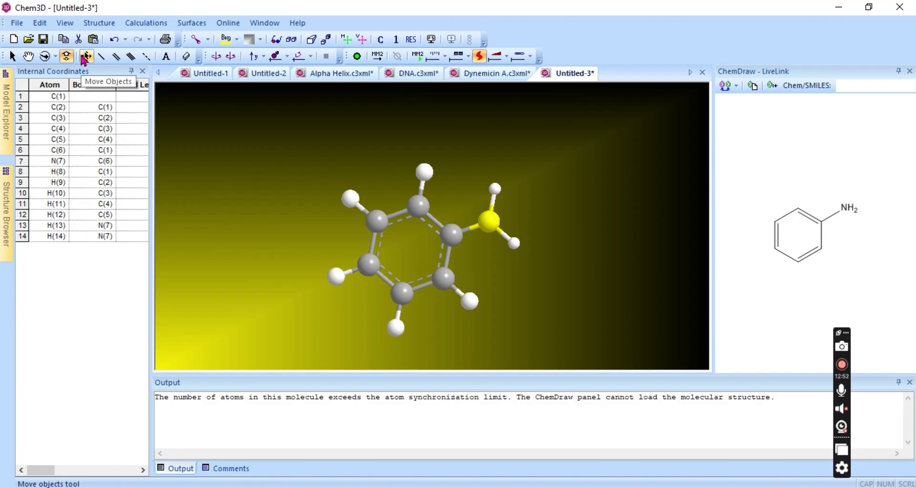
click(85, 56)
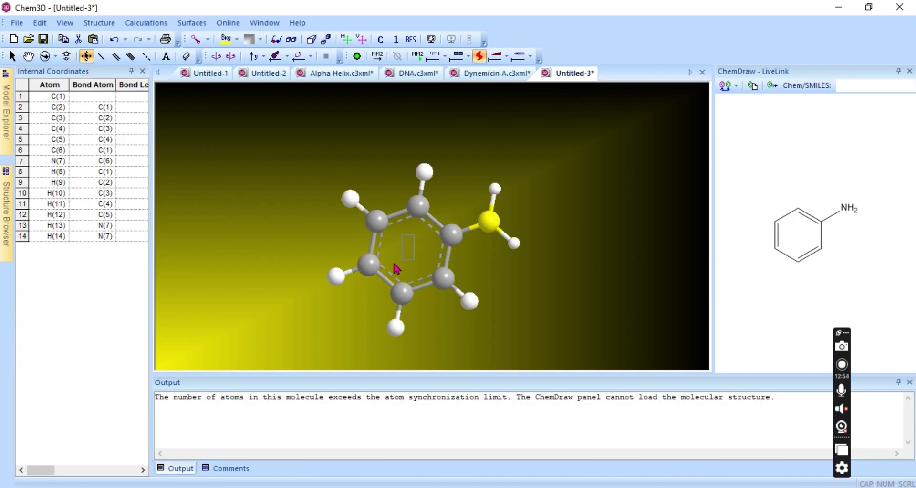
drag(289, 153, 587, 367)
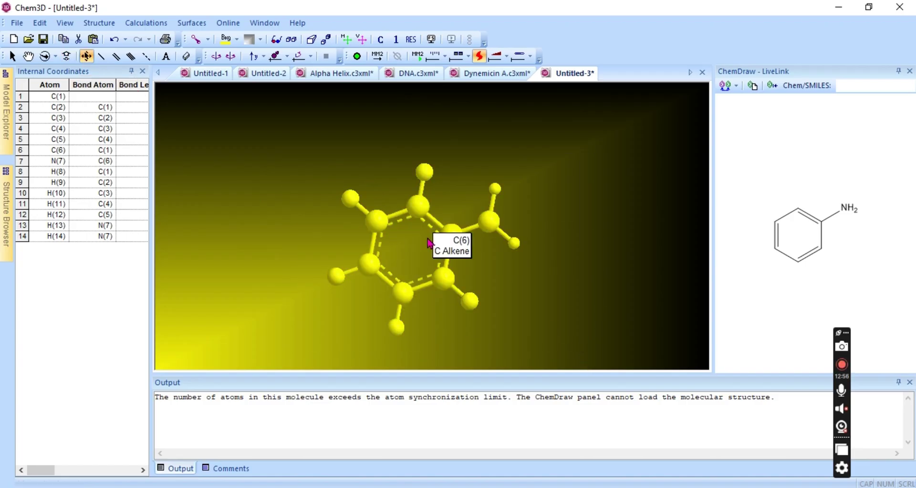
click(423, 230)
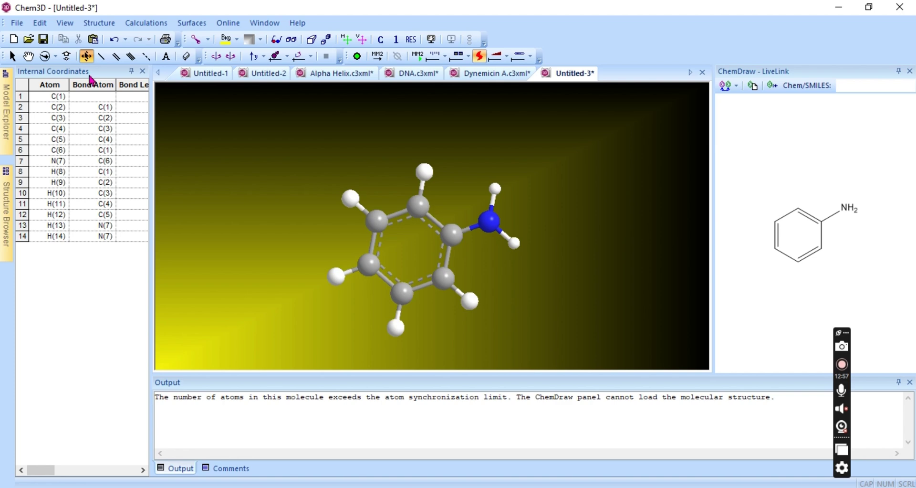
Select C(6) and C(4), deselect, then draw a double bond starting from C(5).
click(101, 57)
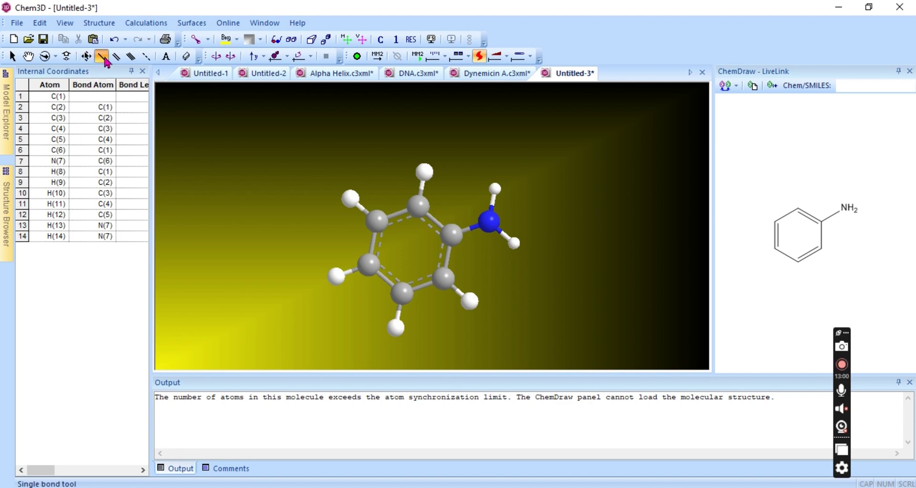
click(458, 233)
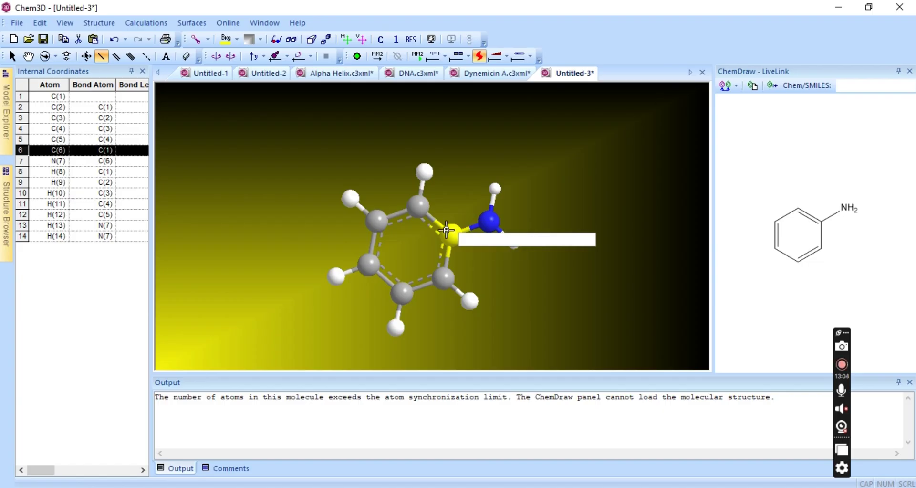
click(381, 217)
click(545, 190)
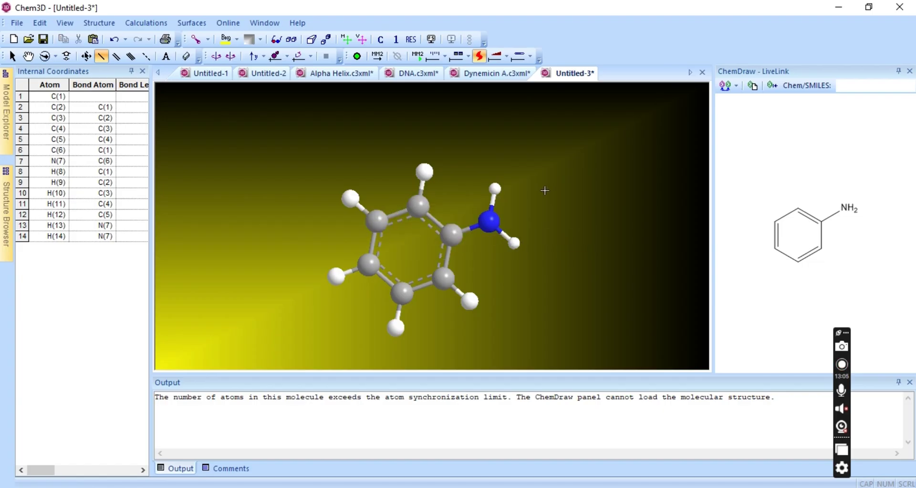
click(115, 57)
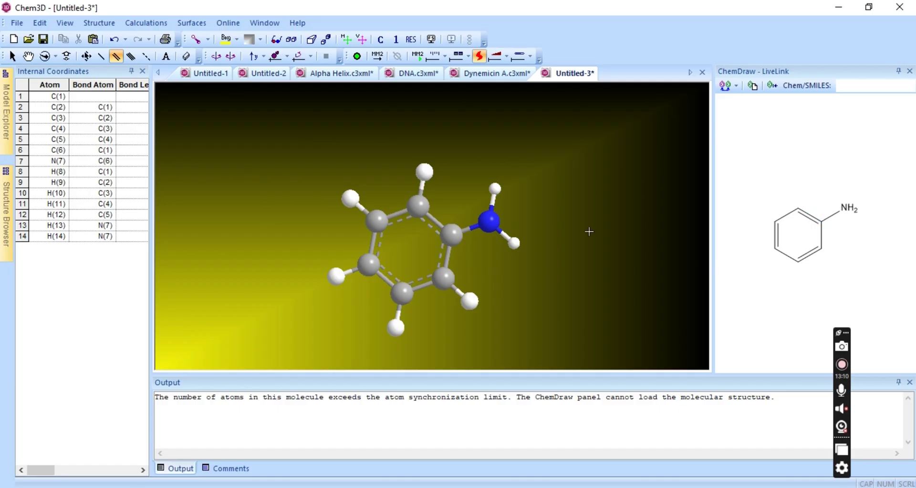
drag(419, 206, 481, 281)
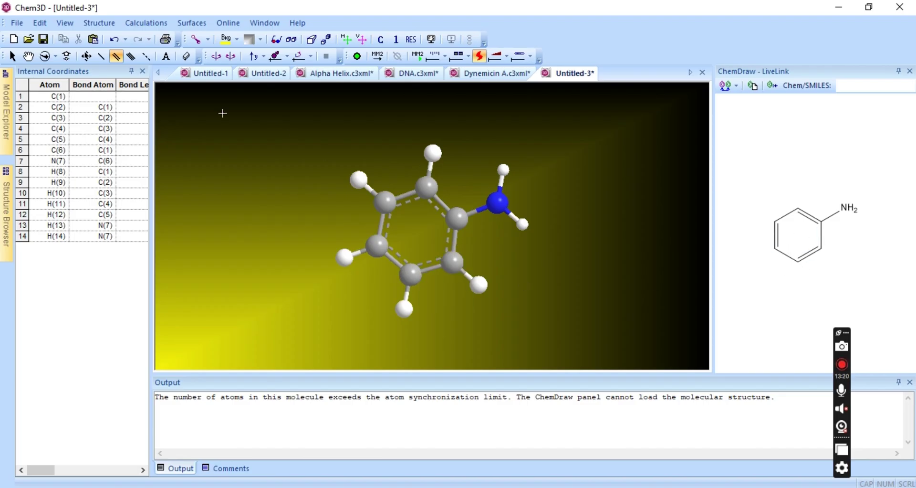
Change the C(4)–C(5) bond, attach carbon to C(6), bond C(3)–C(4), then undo with Ctrl+Z.
click(126, 56)
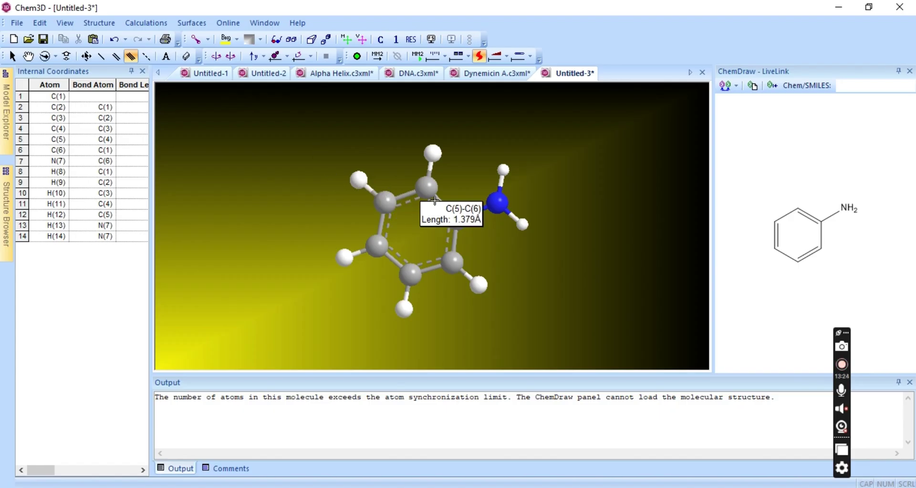
click(385, 199)
click(430, 189)
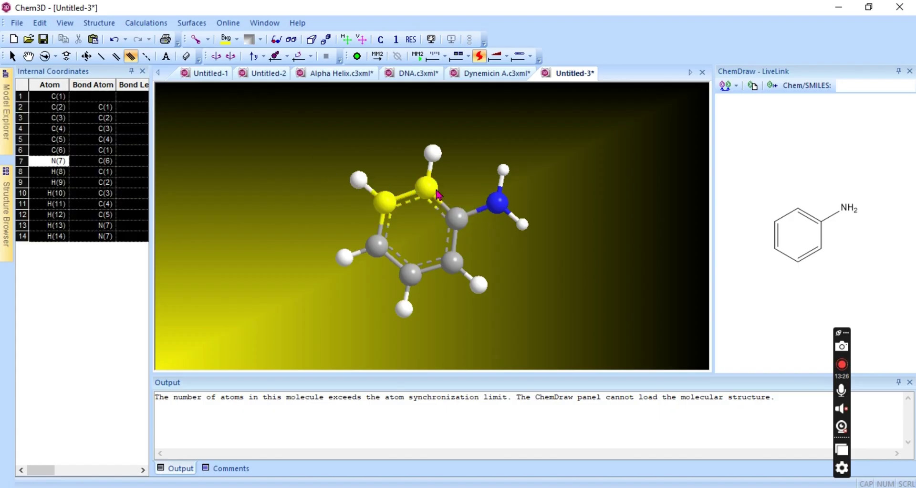
drag(467, 223, 441, 266)
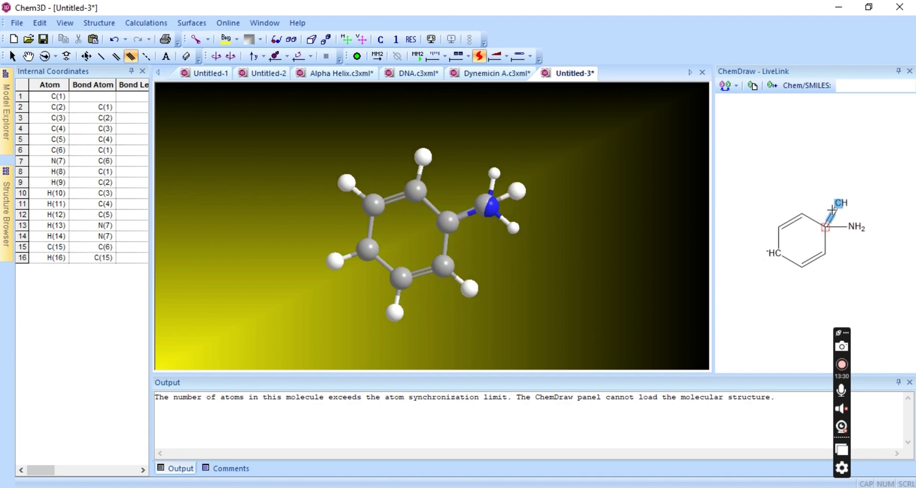
click(371, 245)
drag(372, 245, 404, 279)
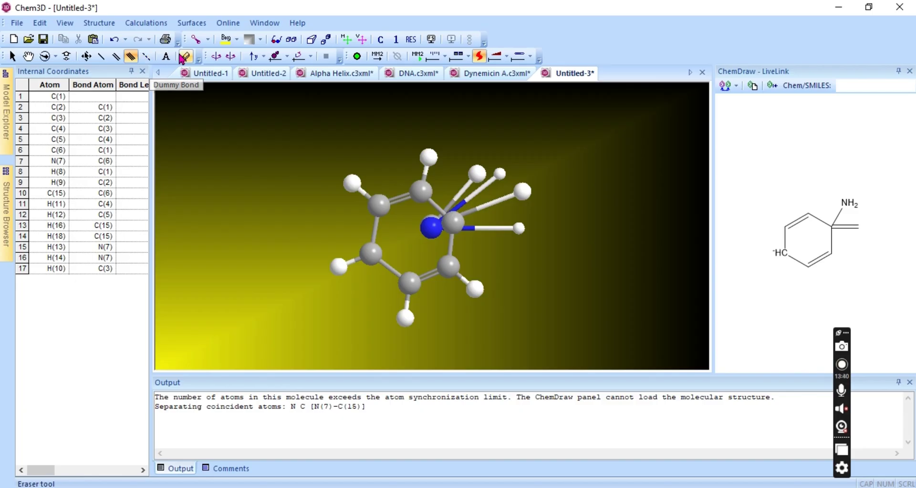
key(ctrl+z)
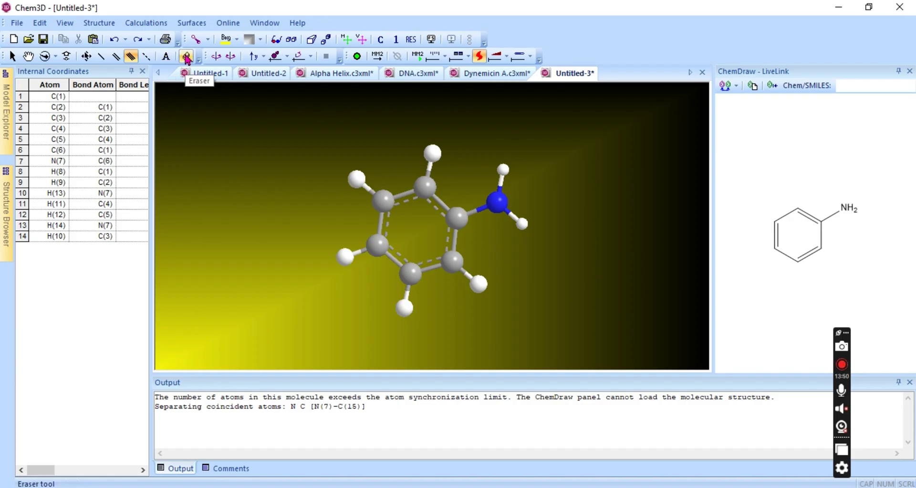
Run and stop the Spin demo, then run and stop the Rock demo.
click(215, 59)
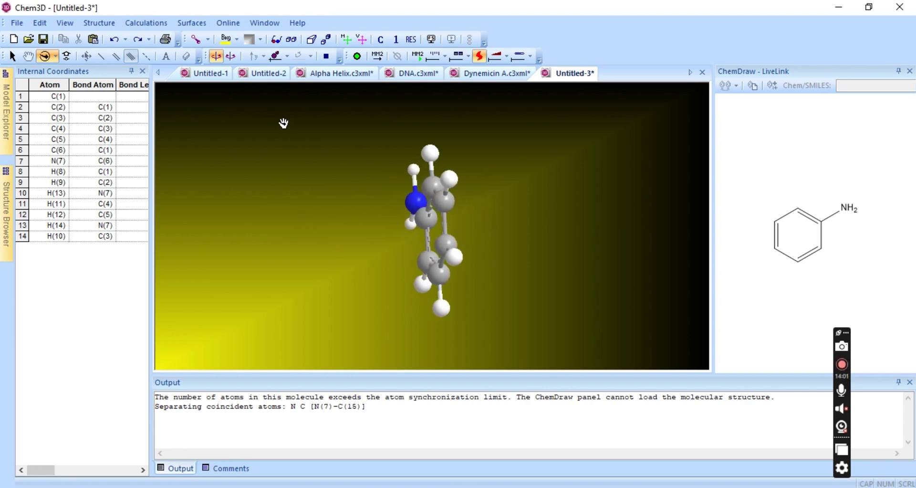
click(216, 56)
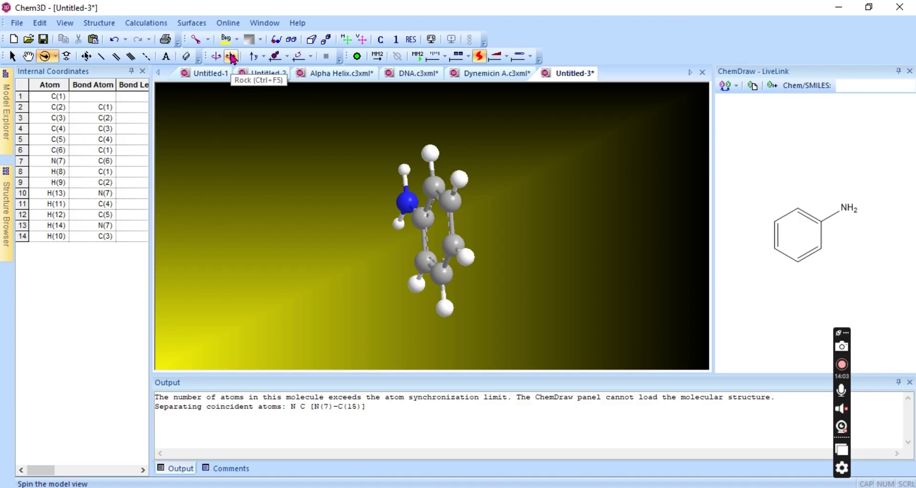
click(232, 56)
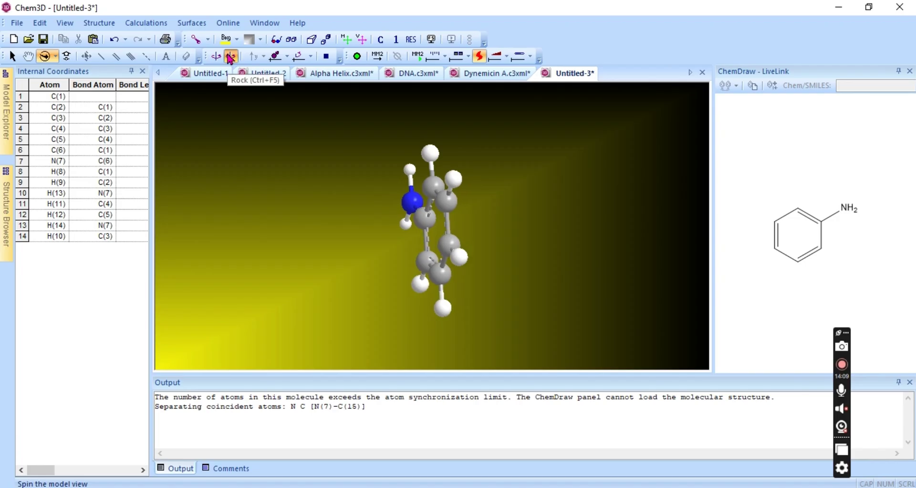
click(223, 57)
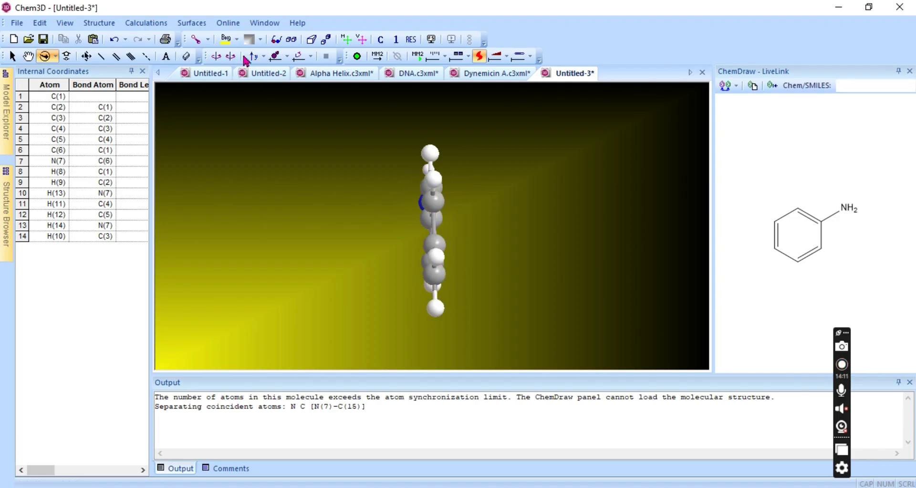
Set the demo axis to X, turn the molecule face-on, and spin it around X.
click(263, 58)
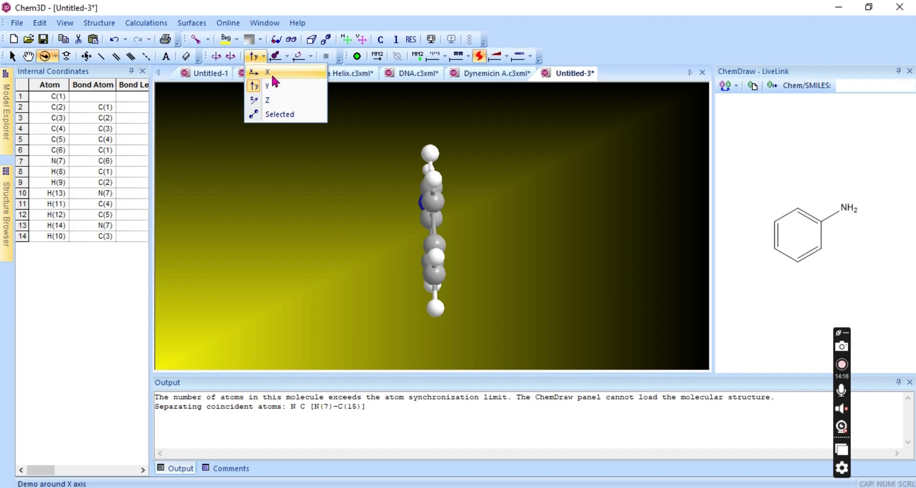
click(272, 73)
drag(454, 221, 523, 222)
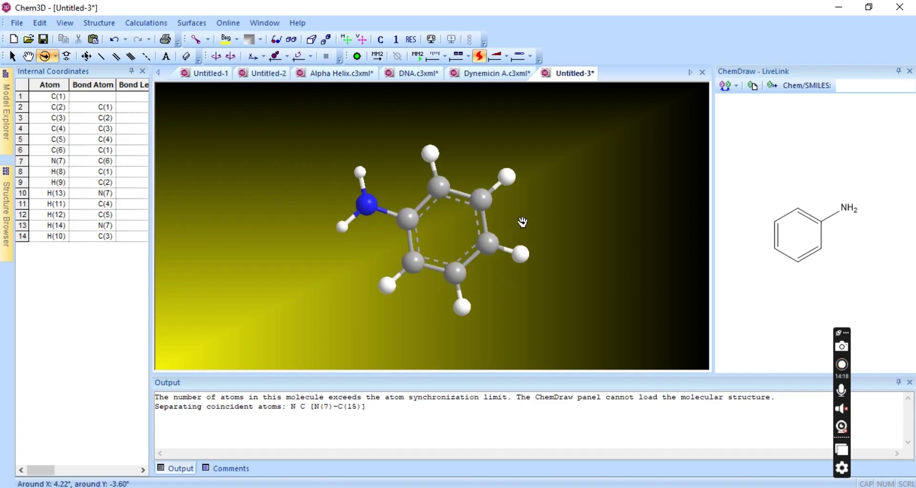
click(232, 57)
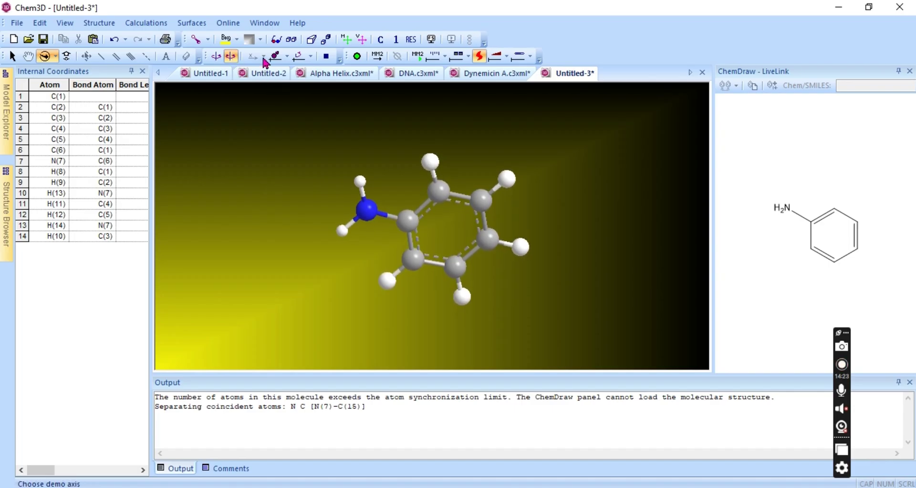
click(231, 57)
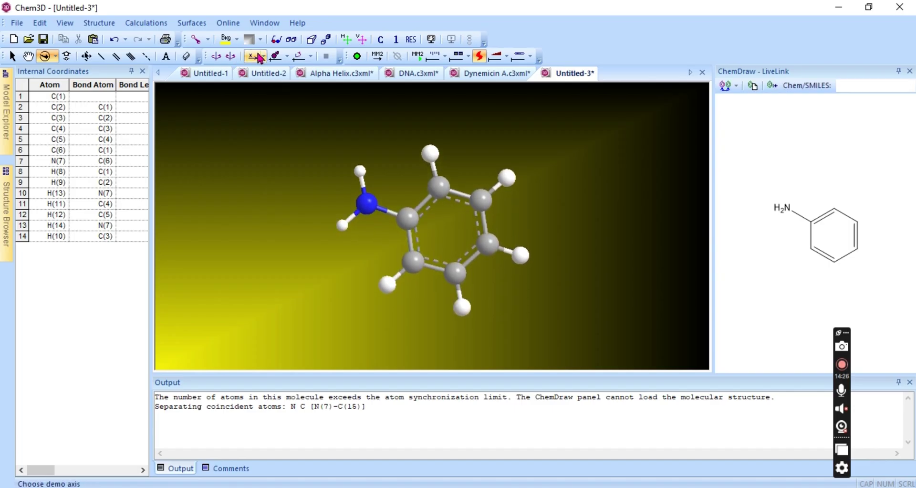
Switch the demo axis through Y to Z, then spin around Z and stop.
click(261, 57)
click(262, 58)
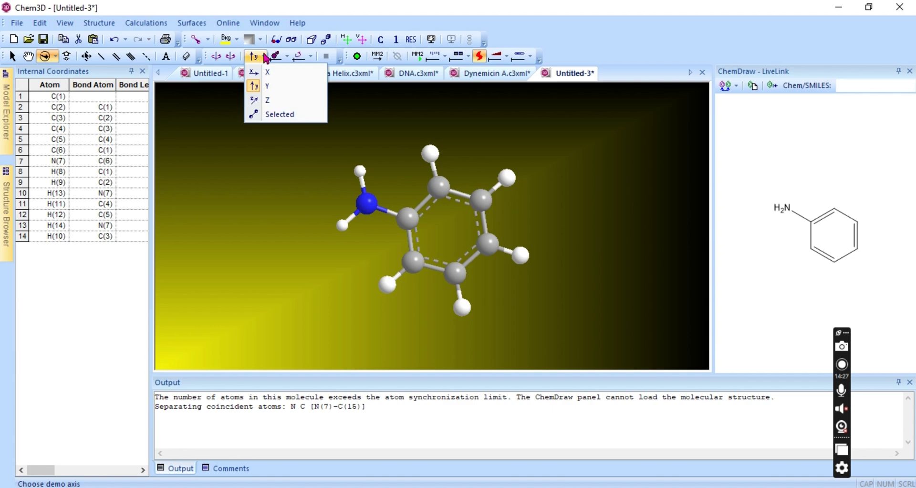
click(265, 100)
click(232, 57)
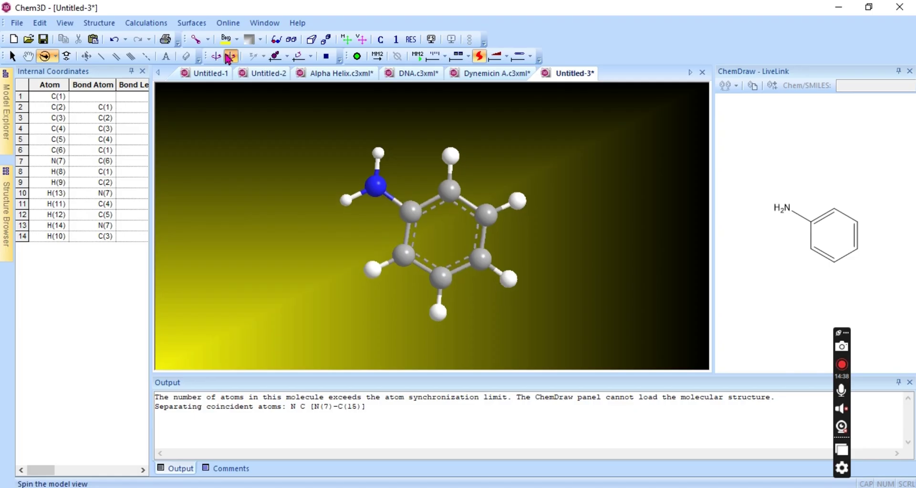
click(231, 56)
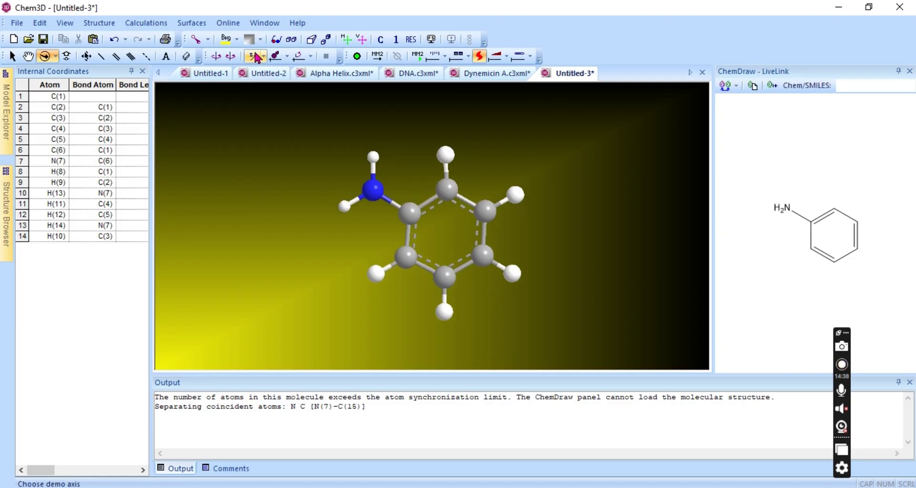
Raise the demo speed to 5.0, restart Spin, then drag the speed slider lower.
click(286, 57)
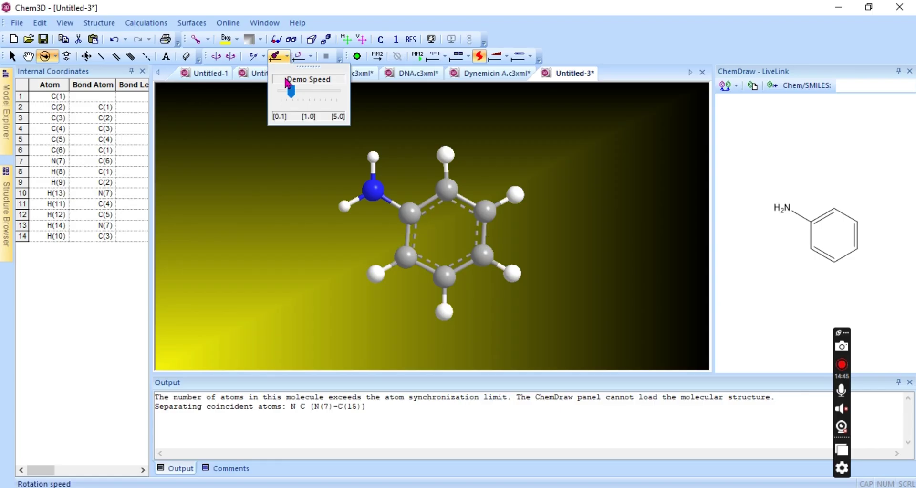
drag(290, 91, 344, 94)
click(231, 56)
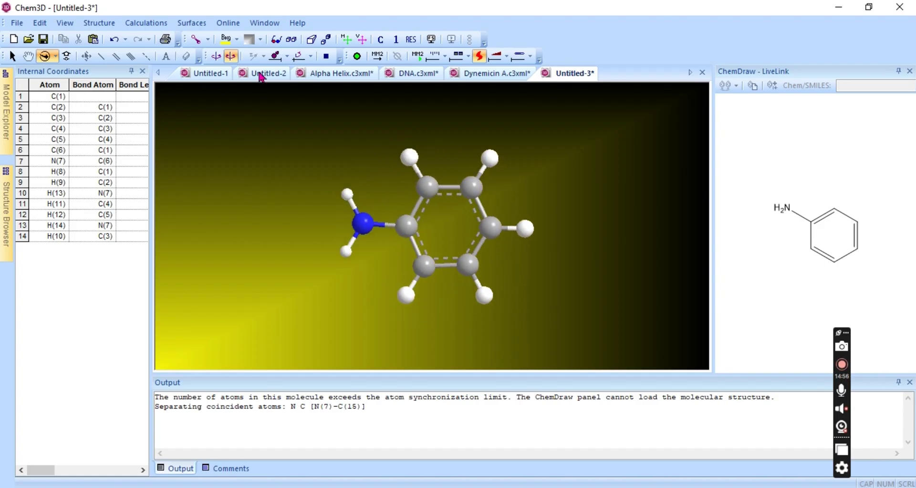
click(288, 60)
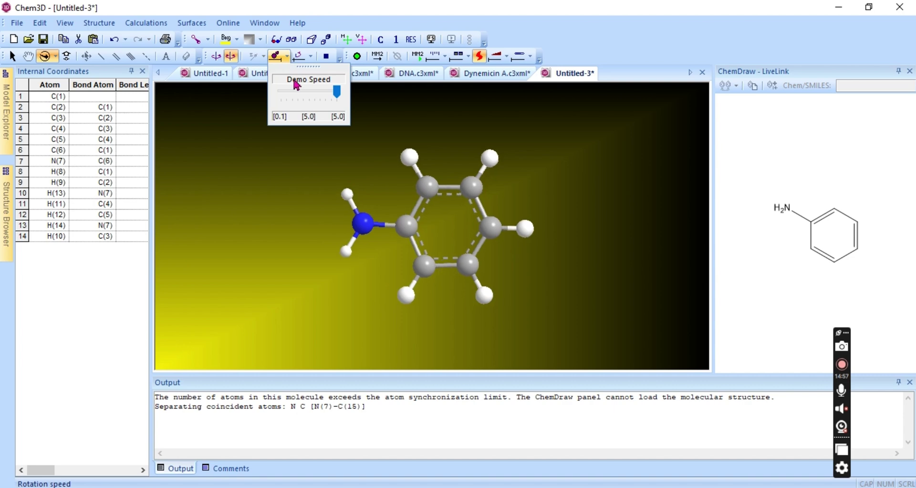
click(292, 88)
click(287, 62)
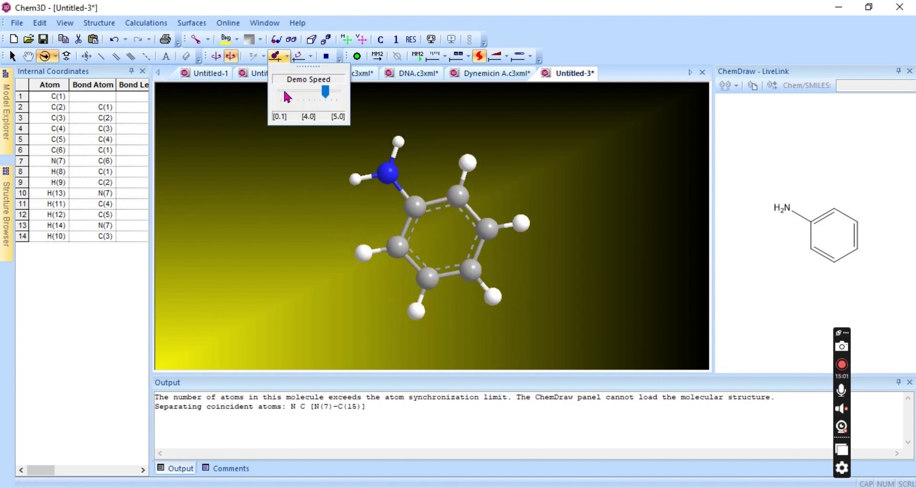
drag(327, 91, 276, 92)
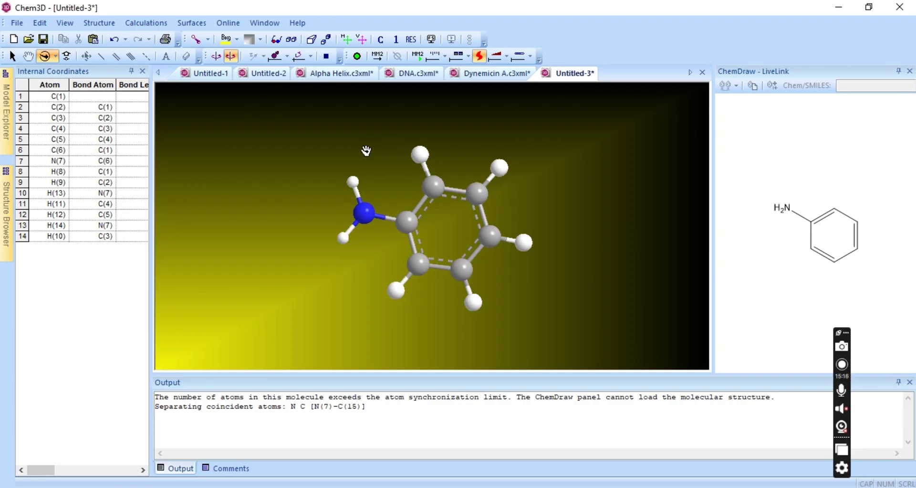
Push Rock Amplitude past 30, turn the aniline so NH2 points down, and stop the demo.
click(298, 58)
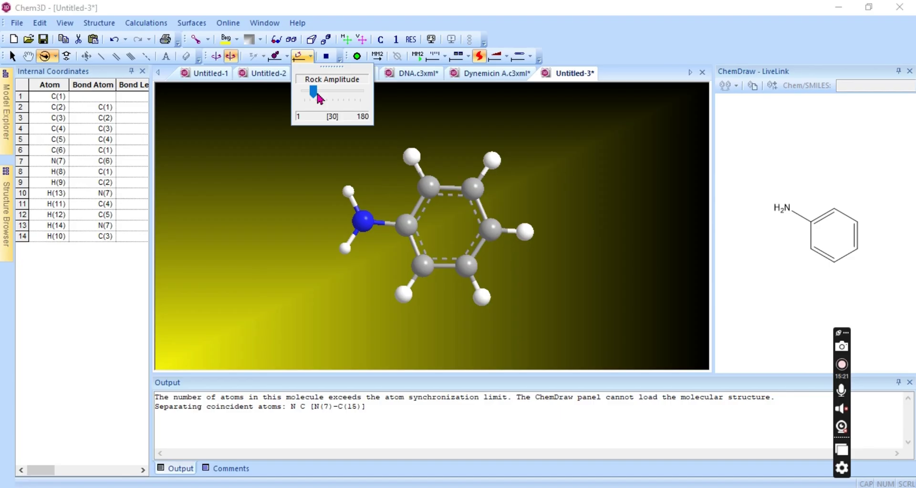
click(316, 92)
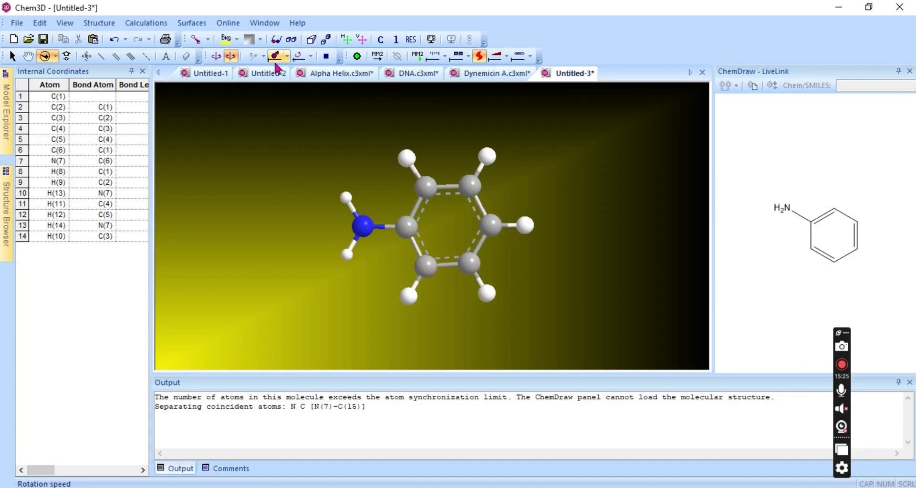
click(302, 63)
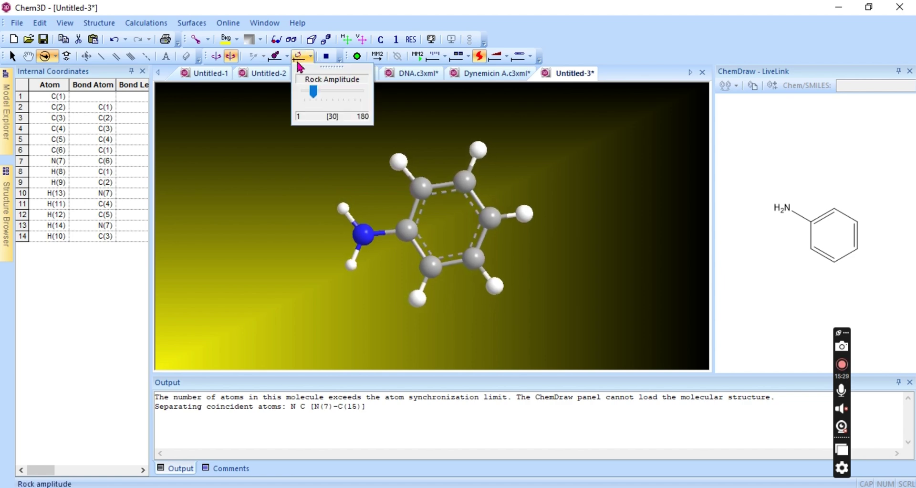
drag(317, 96, 362, 95)
drag(388, 161, 452, 149)
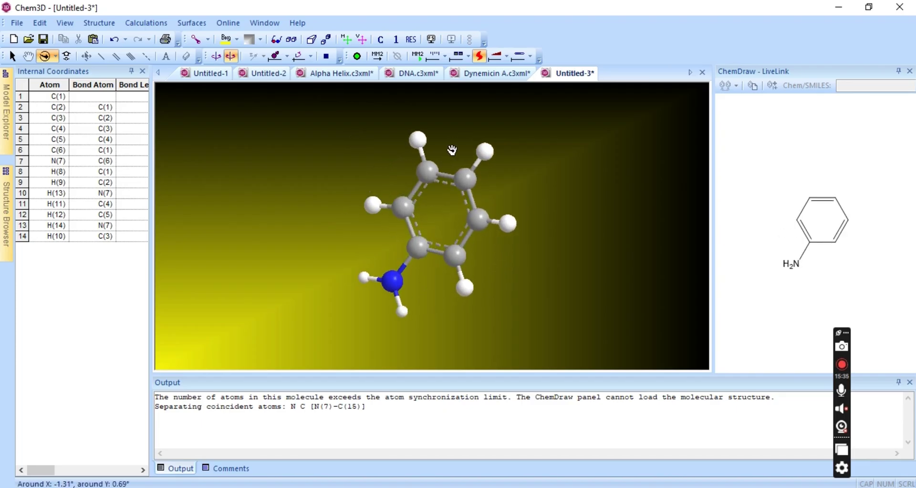
click(326, 57)
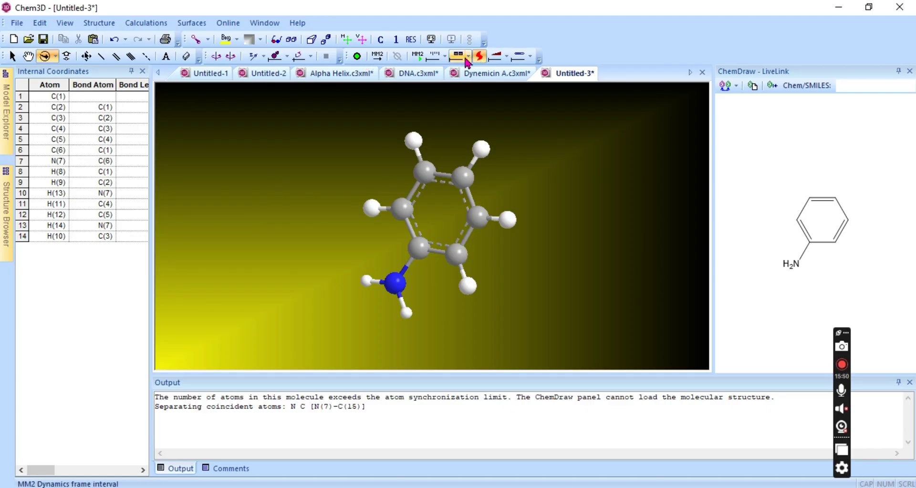
Switch MM2 dynamics to Heating/Cooling with heating speed about 7.4, then check TargetTemp shows 300.
click(489, 60)
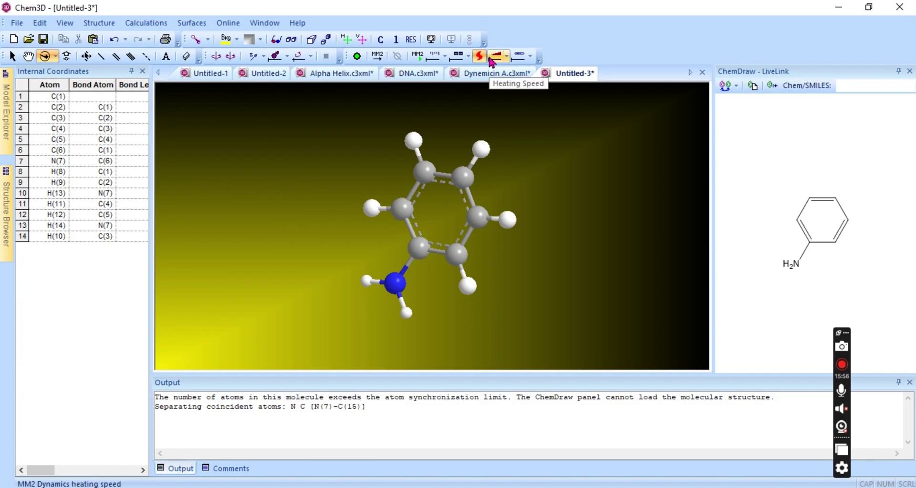
click(492, 62)
mouse_move(508, 90)
mouse_down()
mouse_move(563, 95)
mouse_move(510, 90)
mouse_up()
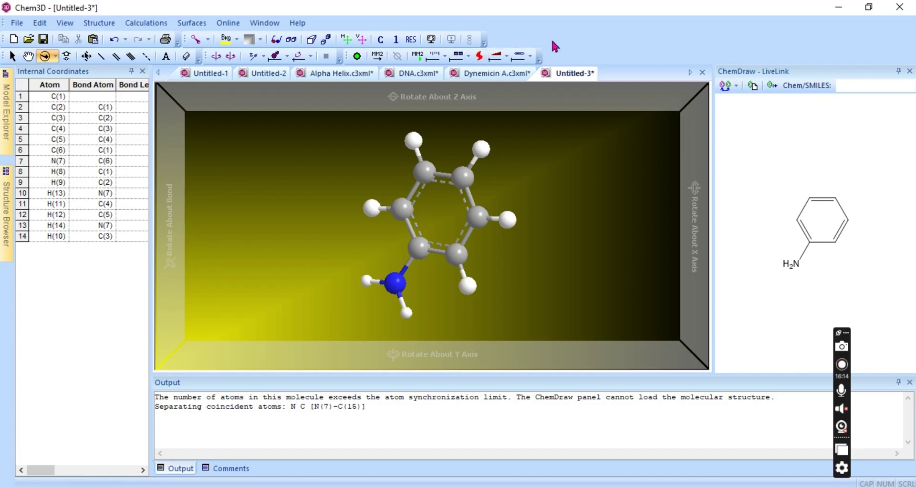
click(531, 56)
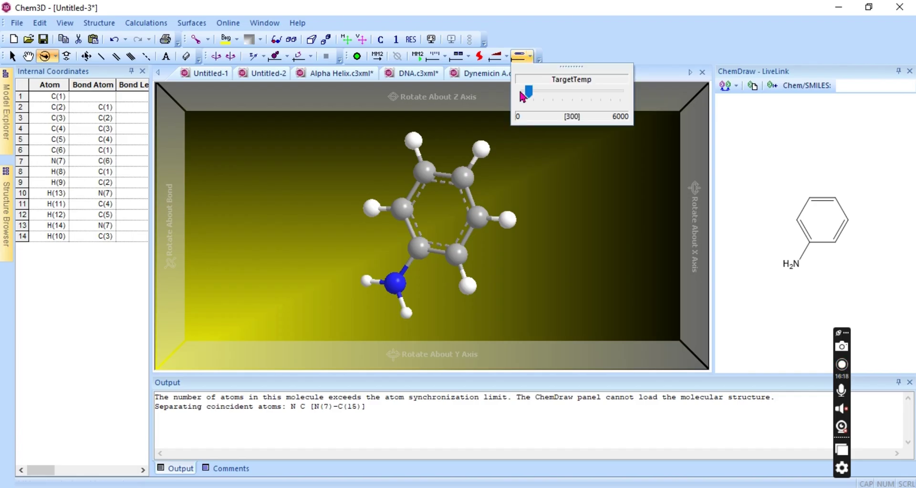